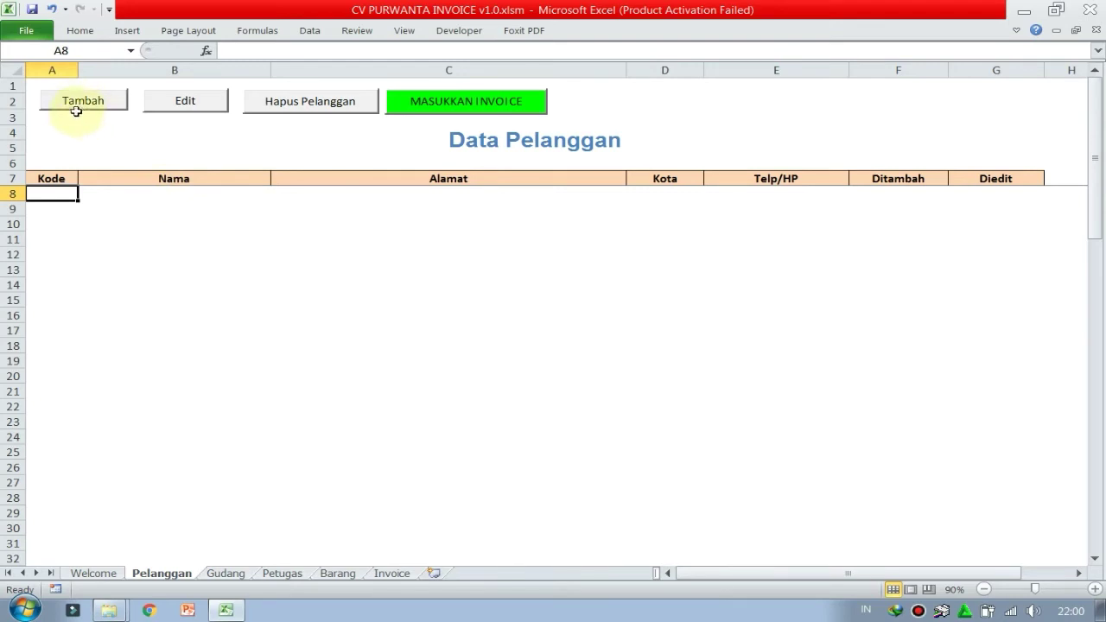
Add the first customer record, entering the customer's code, name, address, city Pemalang and phone number.
left_click(84, 104)
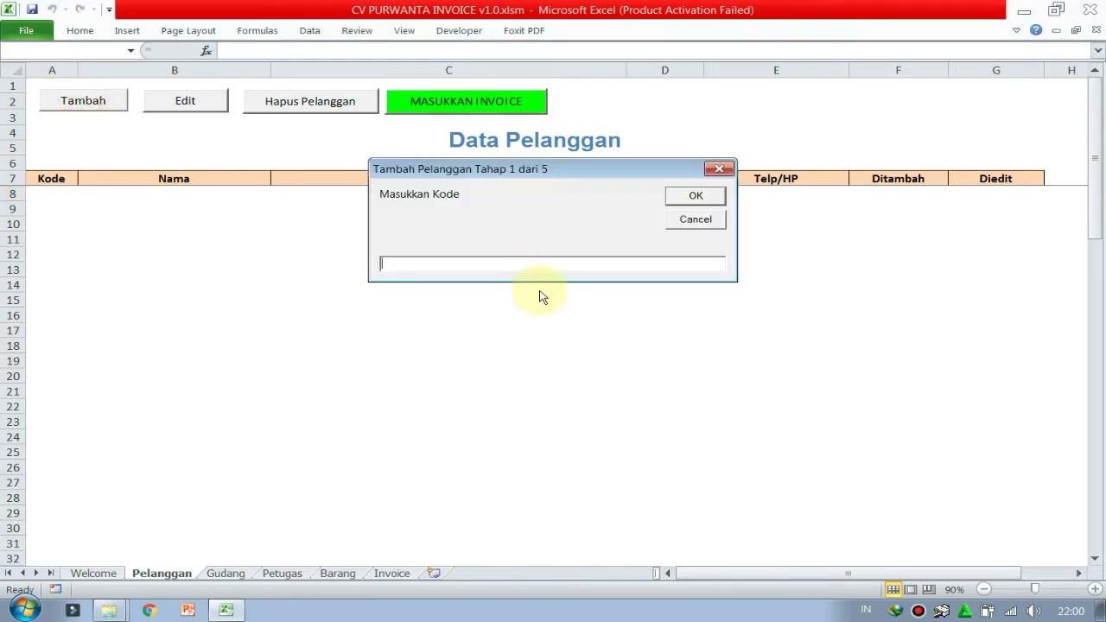
type("001")
key("Return")
type("Udin")
key("Return")
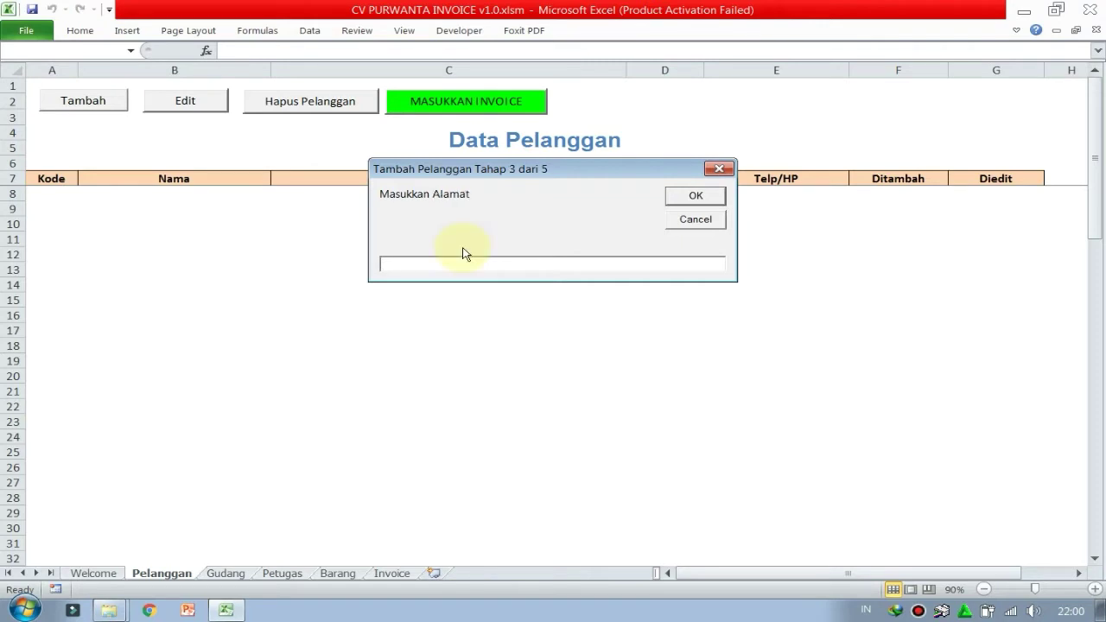
type("Comal")
key("Return")
type("Pemalang")
key("Return")
type("1234")
key("Return")
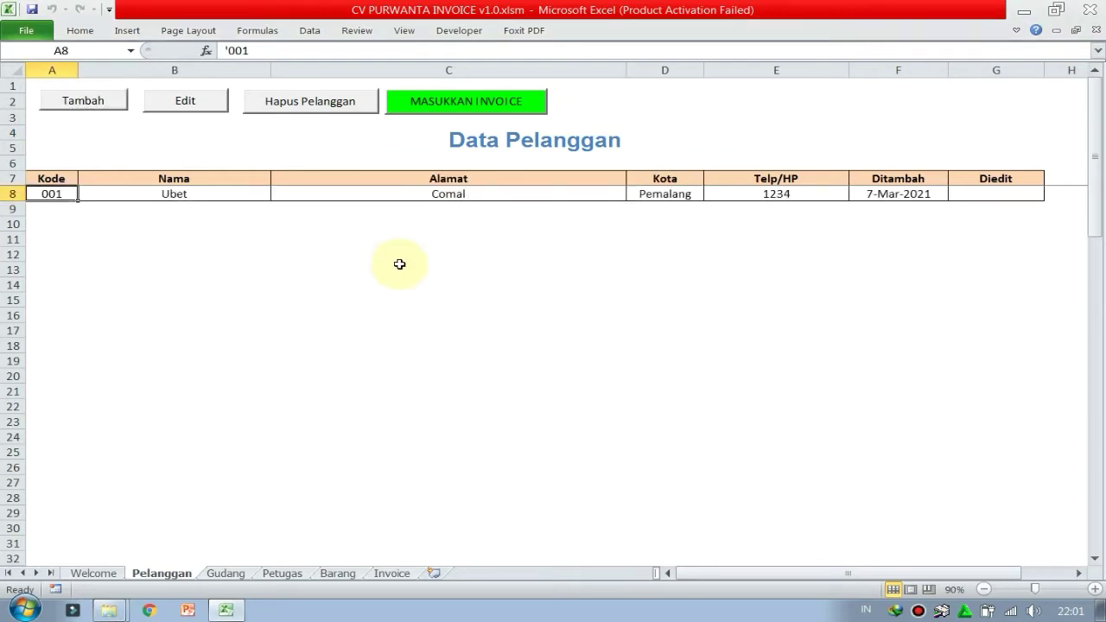
Try to edit a cell below the customer record directly on the sheet.
left_click(259, 208)
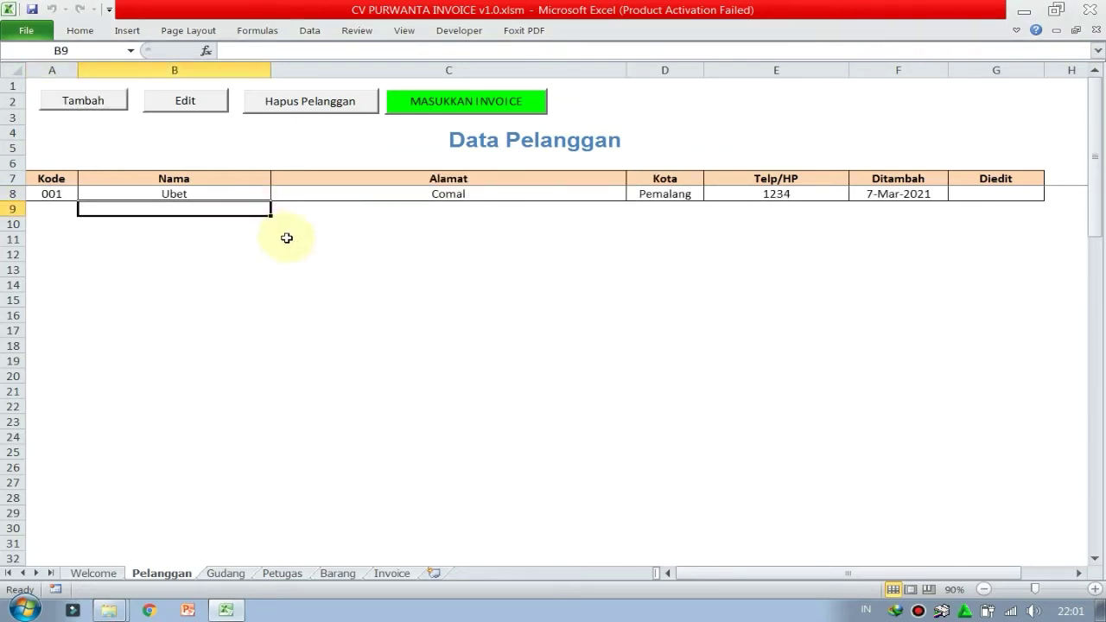
double_click(287, 238)
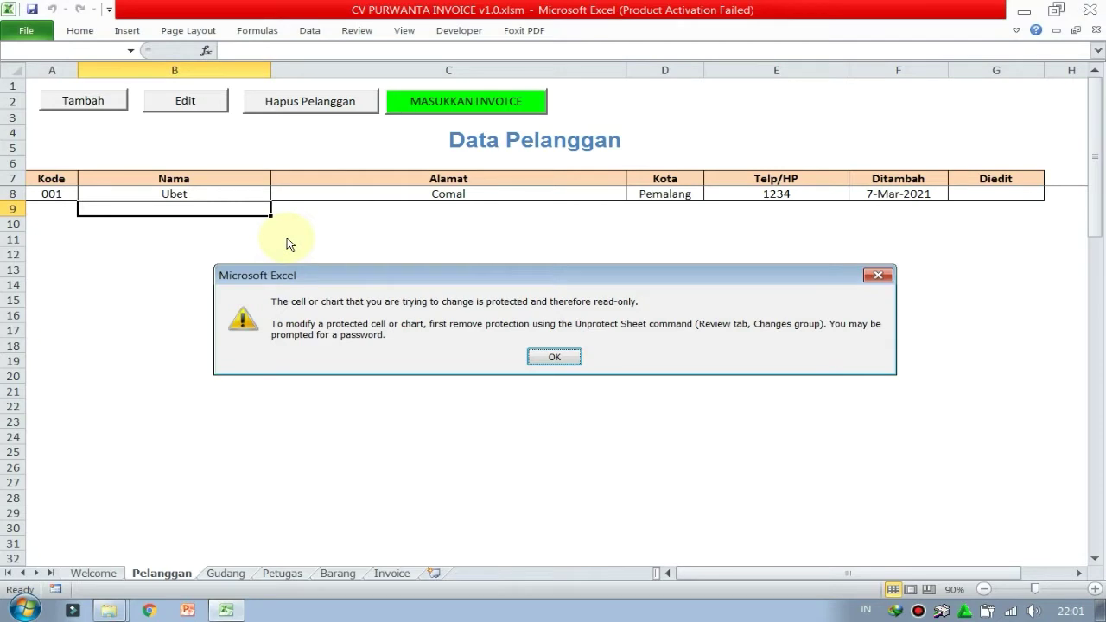
left_click(554, 357)
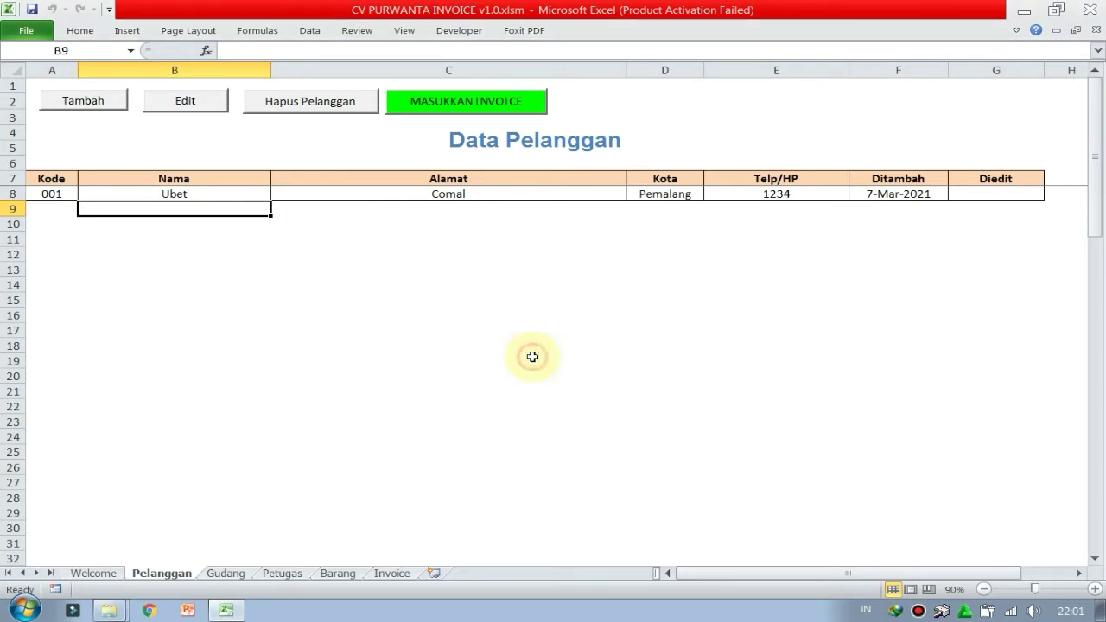
Add a second customer record, entering the customer's code, name, address, city pemalang and phone number.
left_click(112, 109)
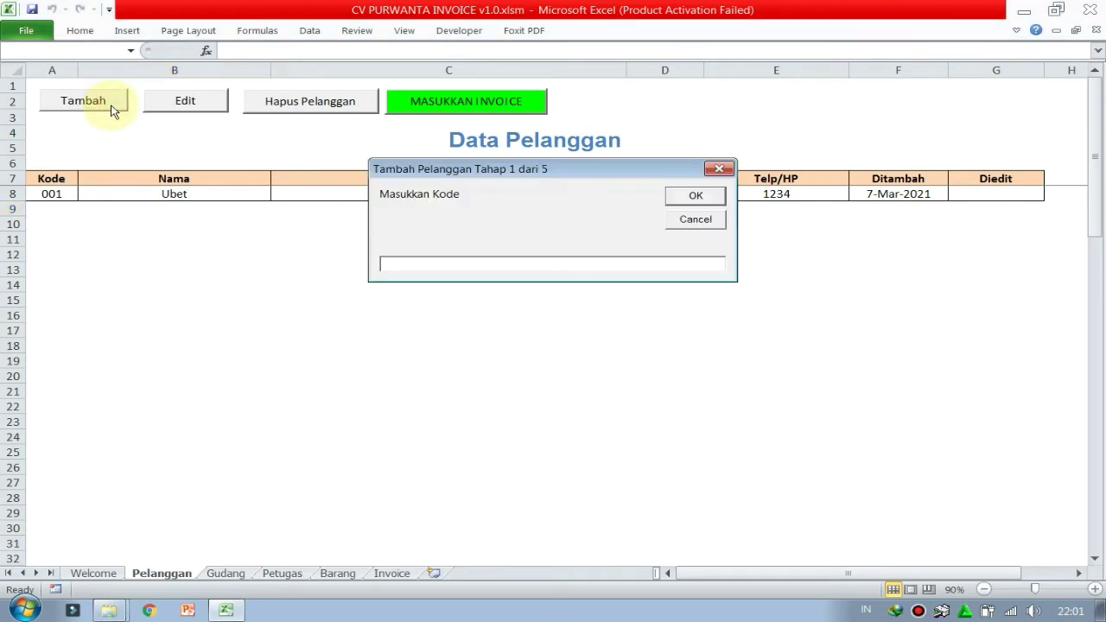
type("002")
key("Return")
type("zubair")
key("Return")
type("jomal")
key("Return")
type("pemalang")
key("Return")
type("1234")
key("Return")
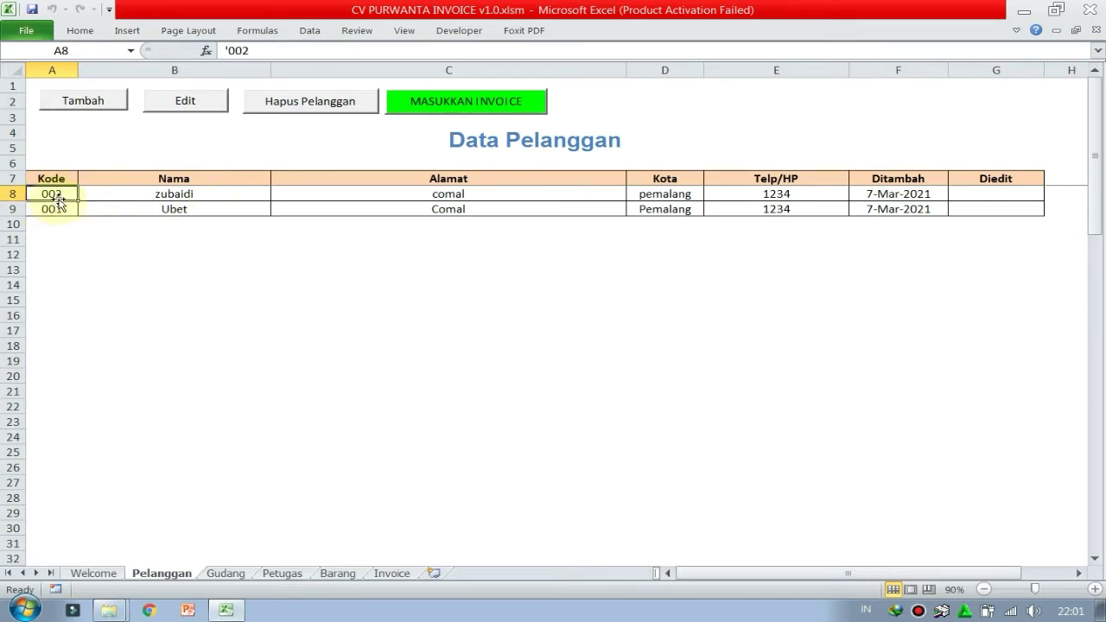
Edit the name of the customer in row 8, entering a different full name.
left_click(166, 193)
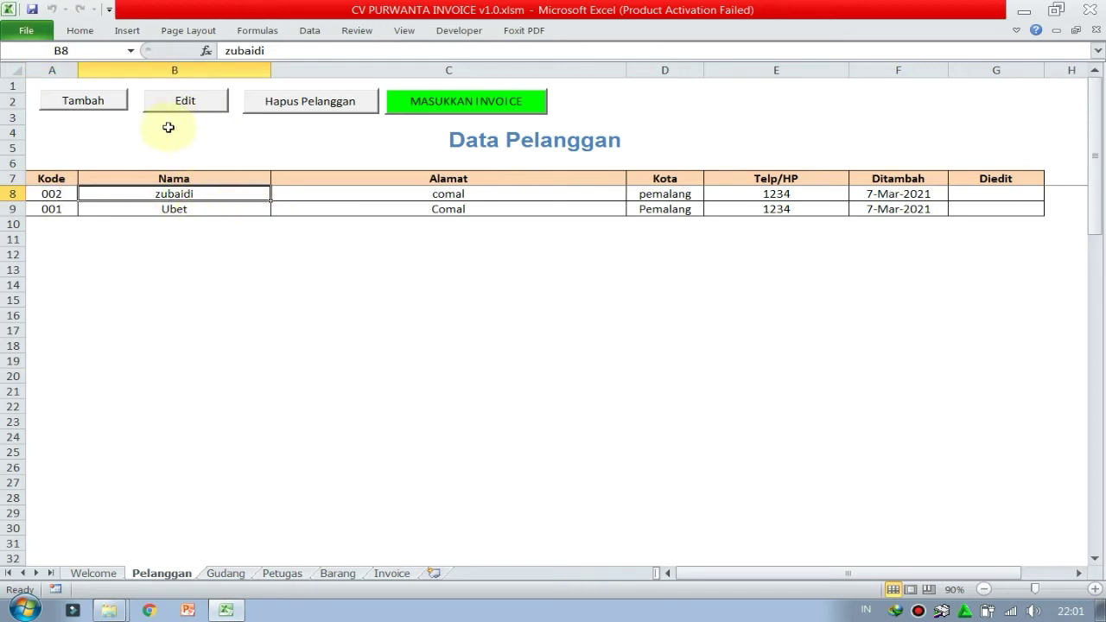
left_click(298, 198)
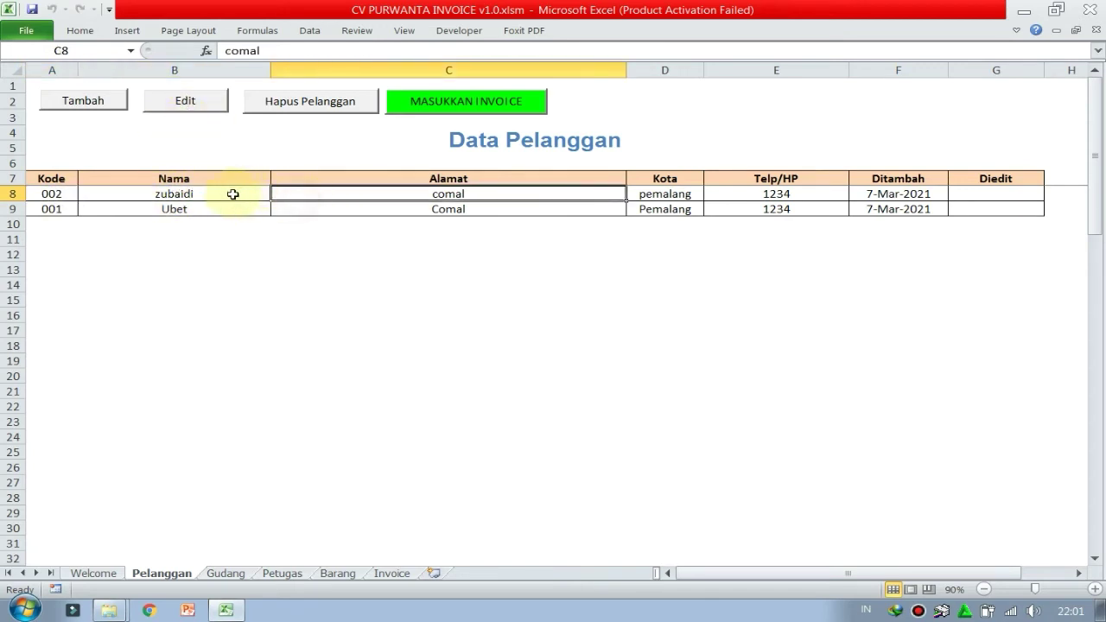
left_click(229, 194)
left_click(210, 107)
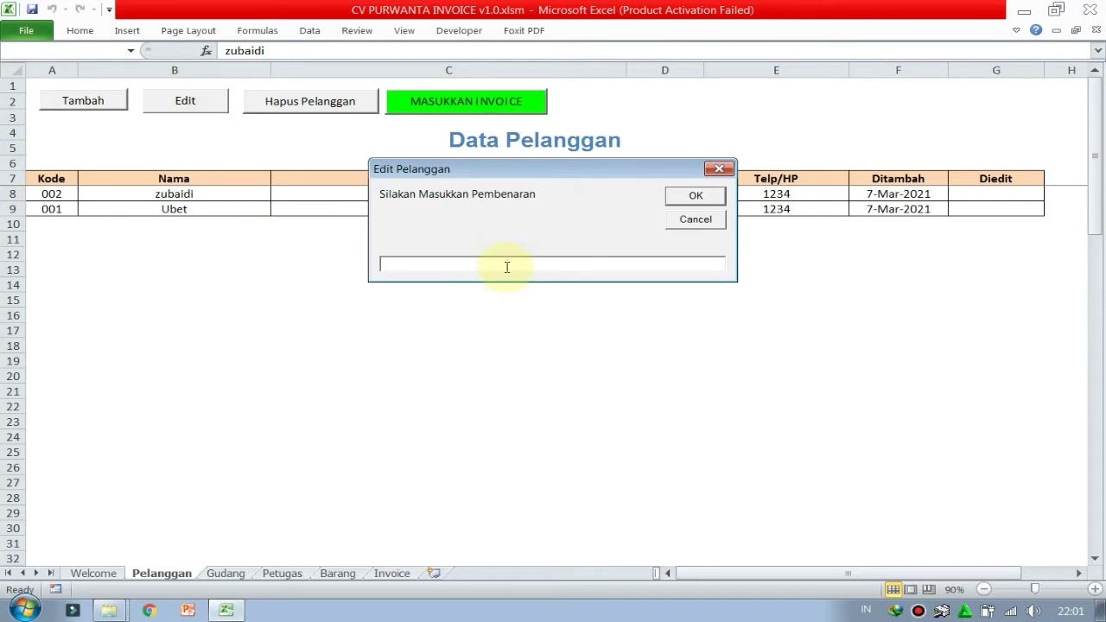
type("rafi ahmad")
key("Return")
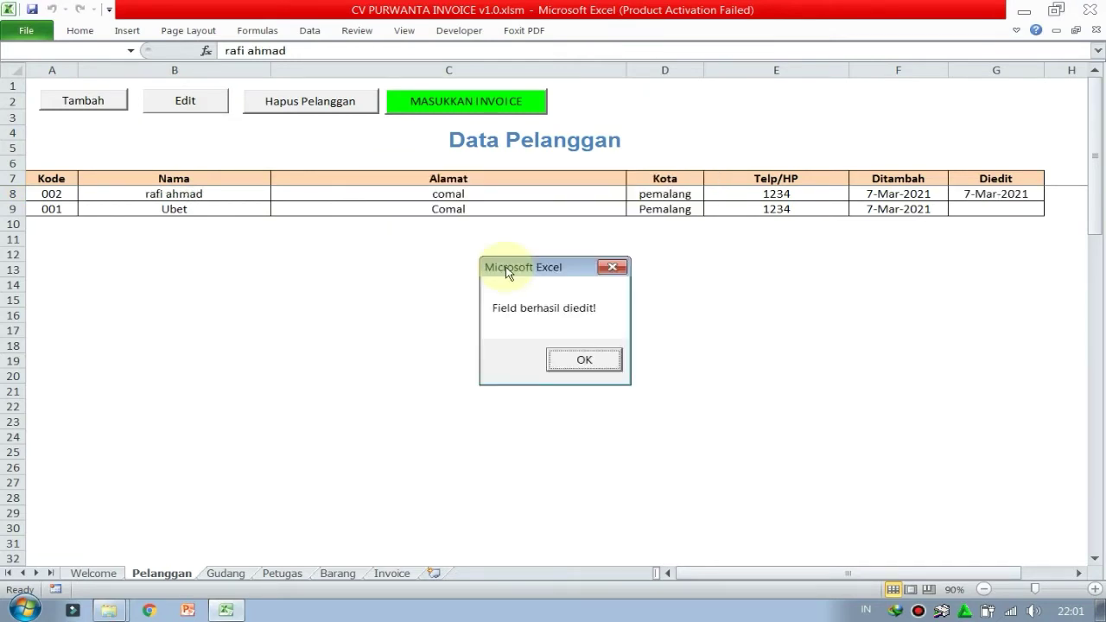
left_click(576, 363)
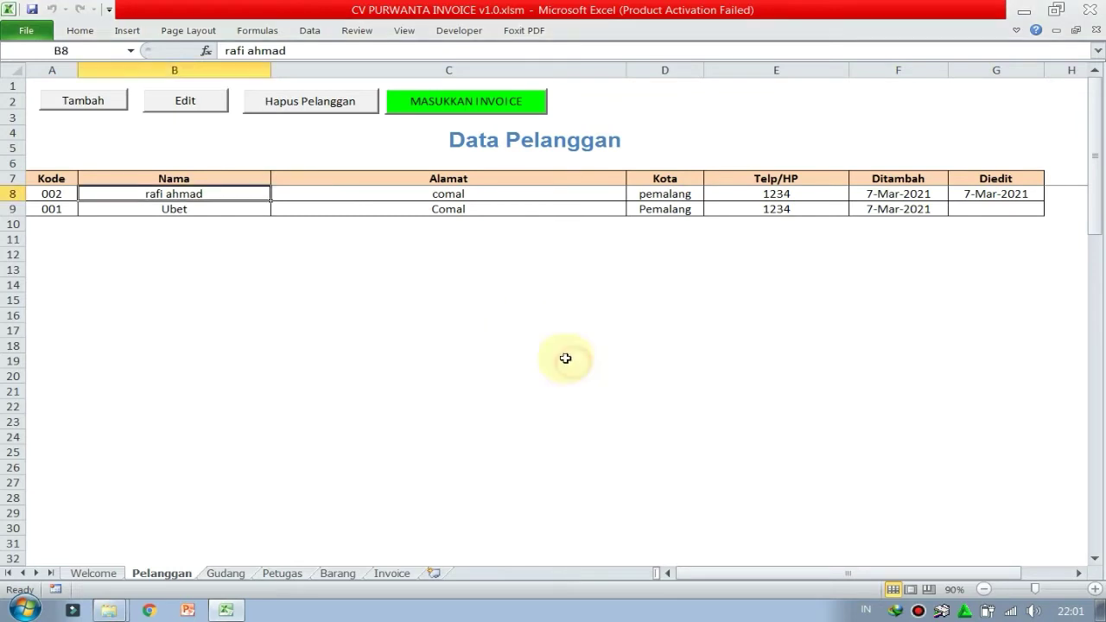
Change the city of the customer in row 8 to jakarta.
left_click(693, 194)
left_click(203, 109)
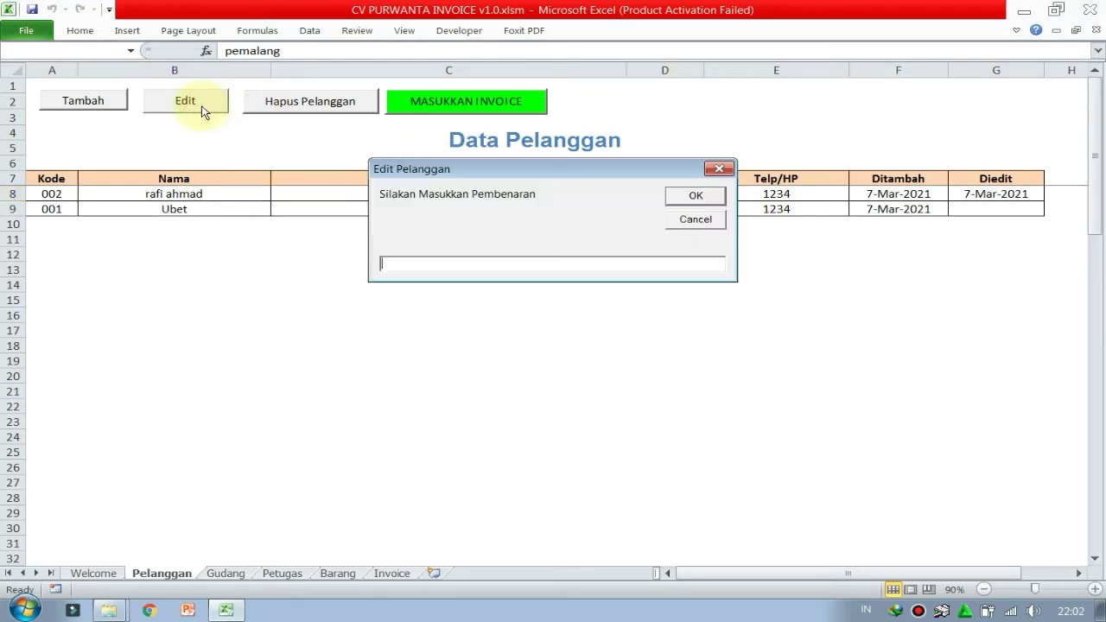
key("Return")
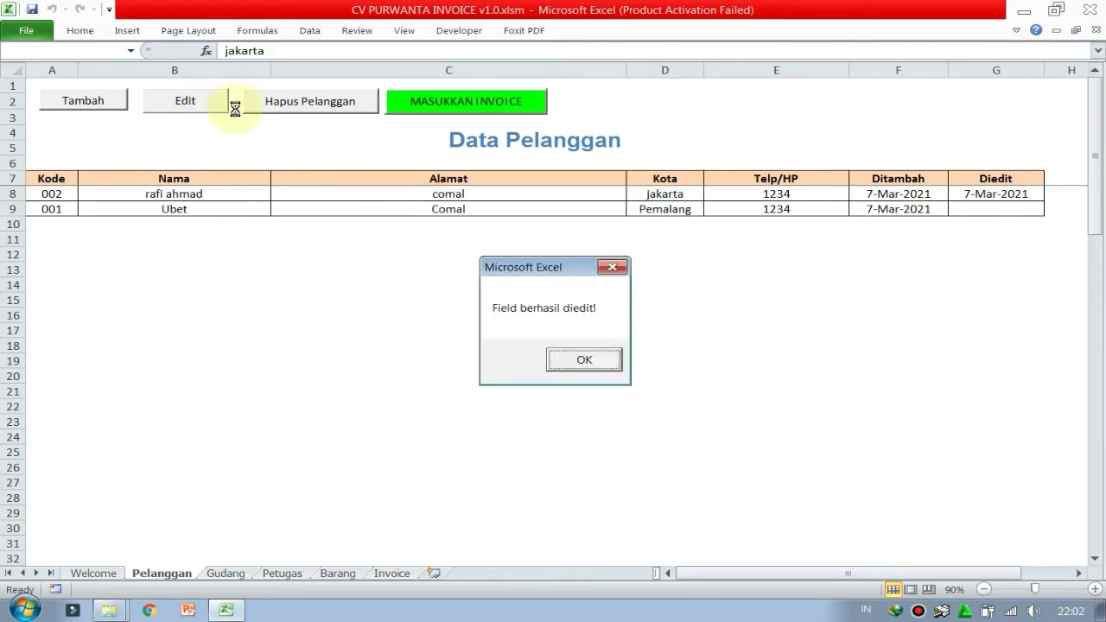
key("Return")
Edit the address of the customer in row 8, entering the customer's new address.
left_click(571, 192)
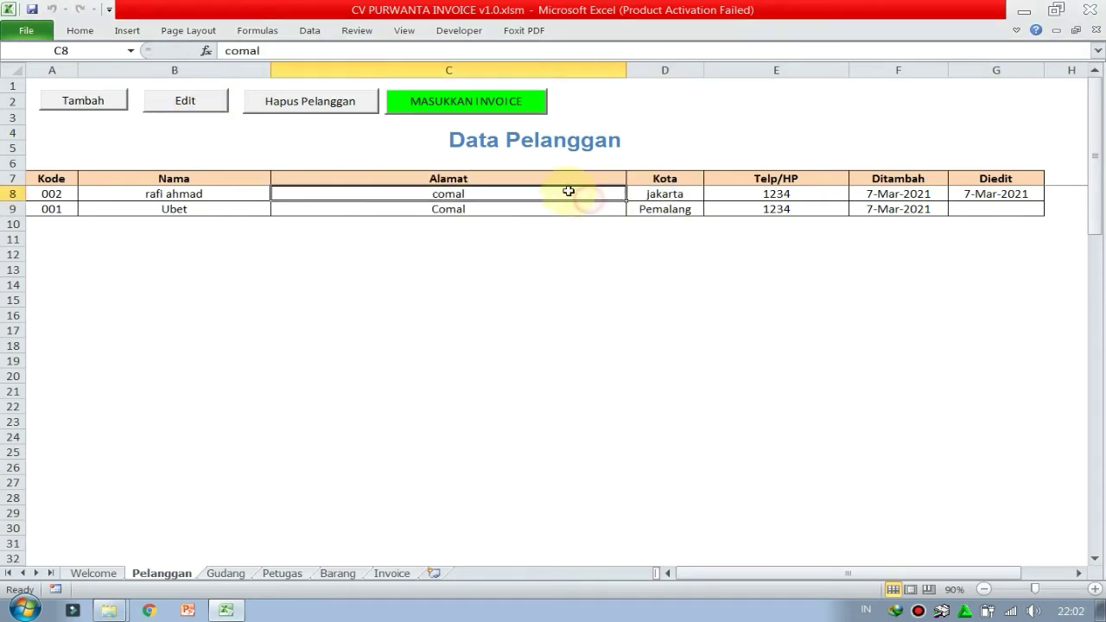
left_click(200, 105)
key("Escape")
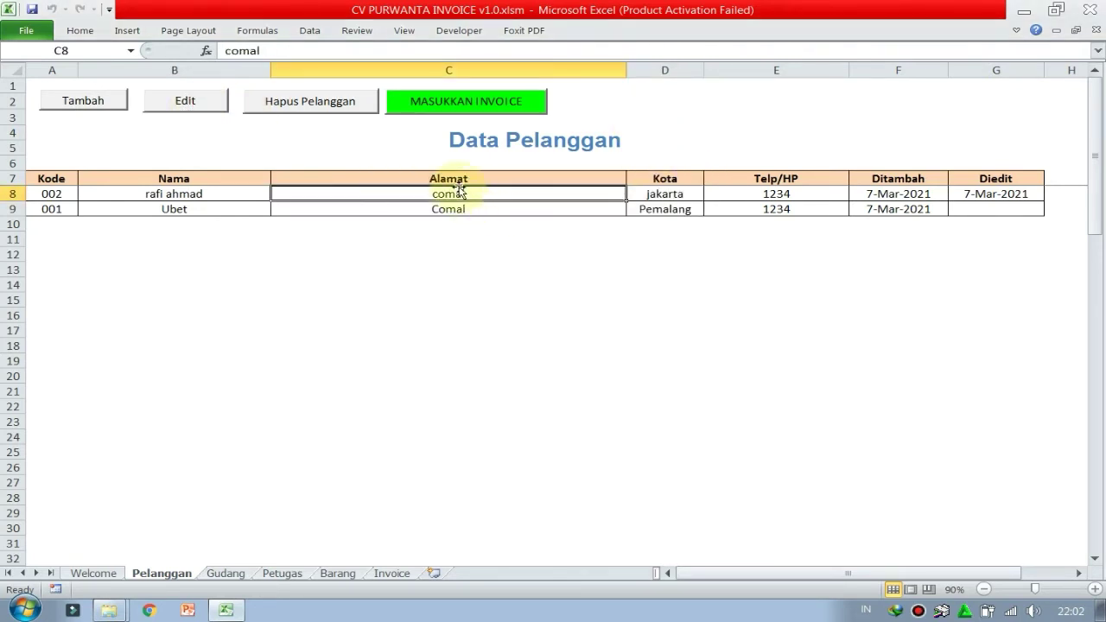
left_click(201, 103)
type("jakarta barat")
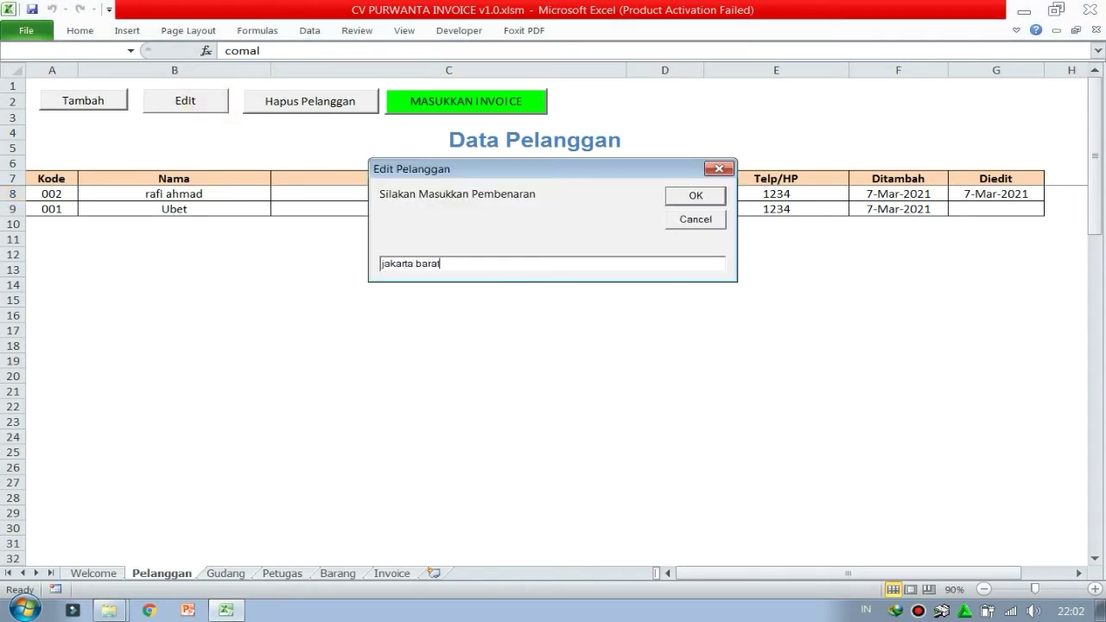
key("Return")
left_click(600, 359)
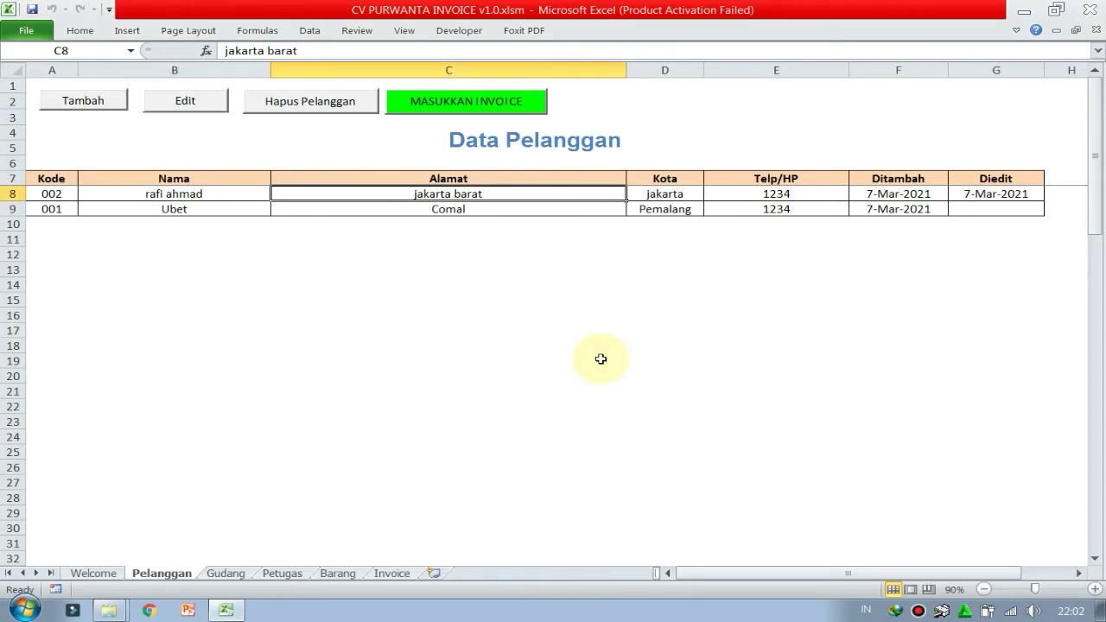
Try to add a customer with a field left blank, filling other fields with the placeholder text "sa".
left_click(83, 101)
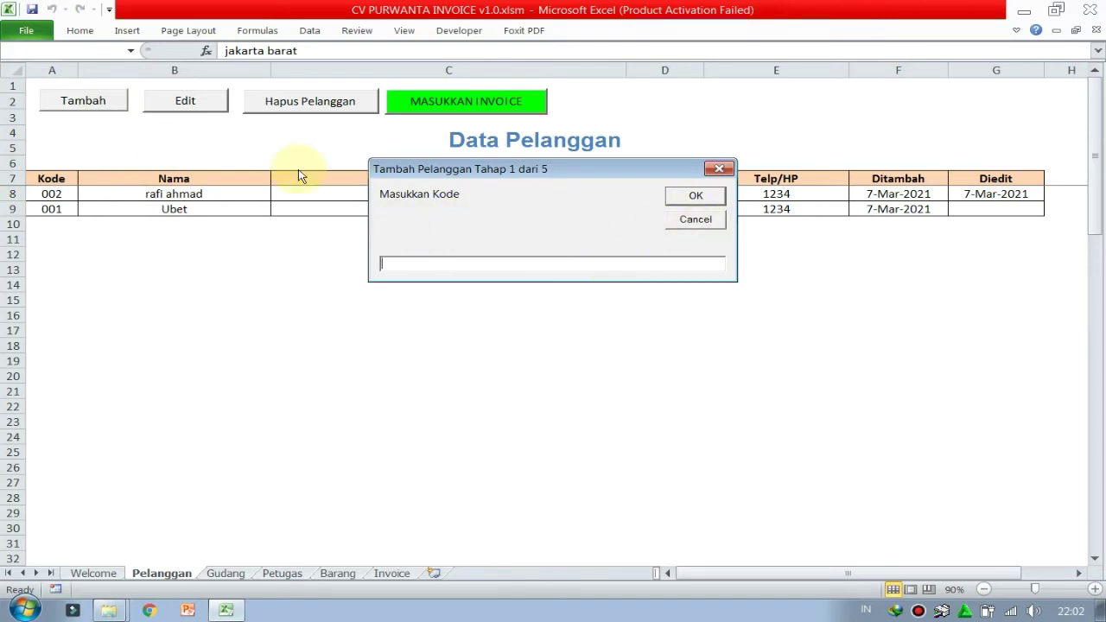
left_click(711, 199)
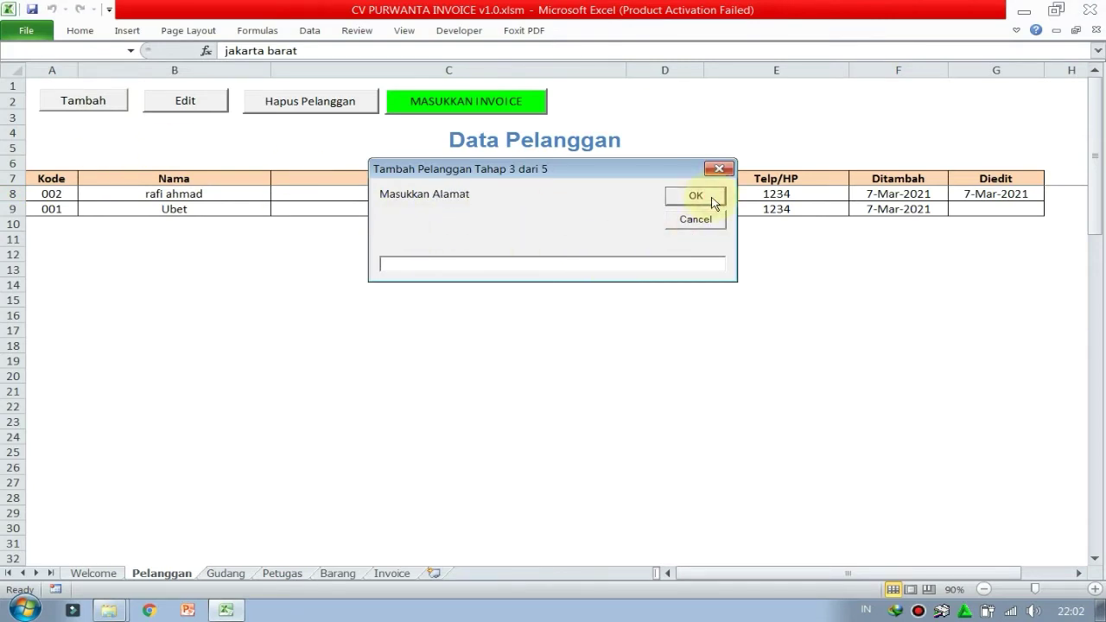
type("sa")
left_click(714, 201)
type("sa")
left_click(713, 200)
type("sa")
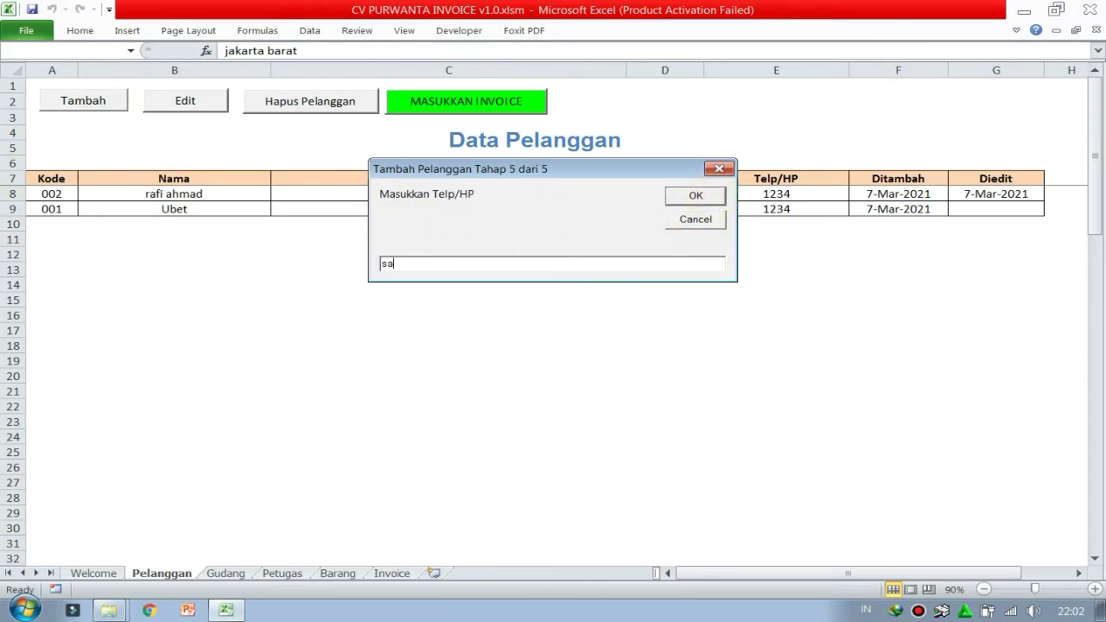
left_click(706, 198)
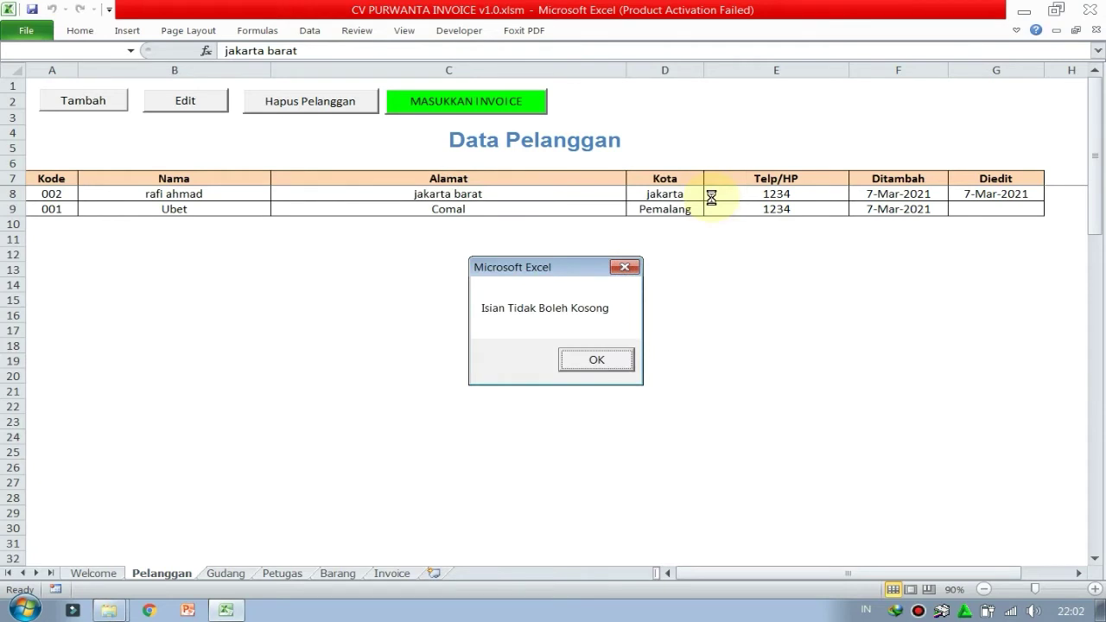
left_click(595, 360)
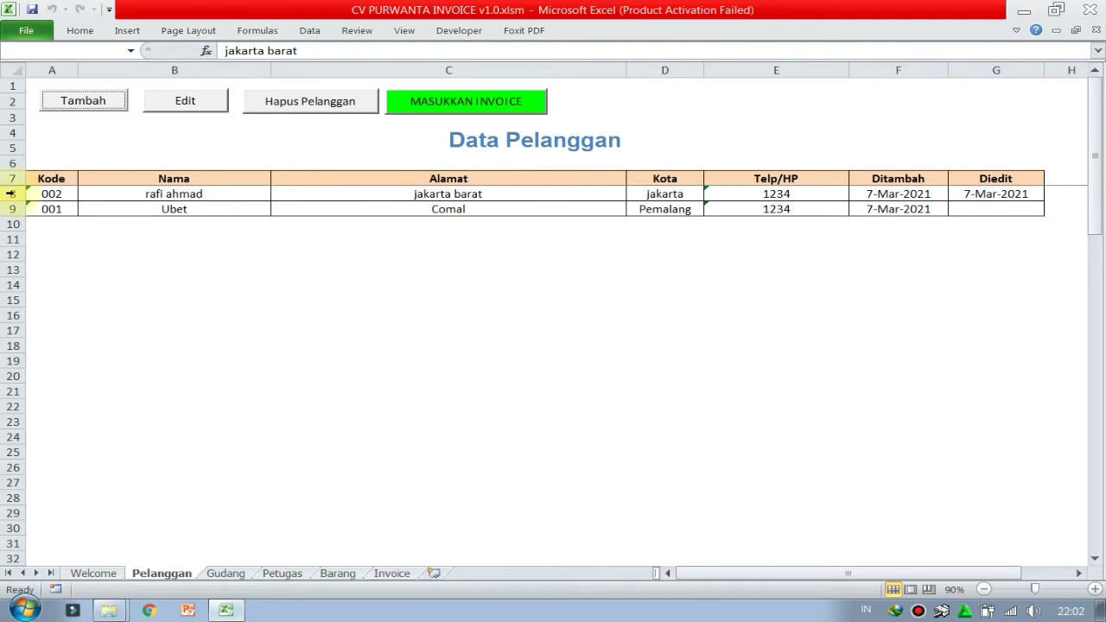
Delete the customer record in row 8.
left_click(393, 196)
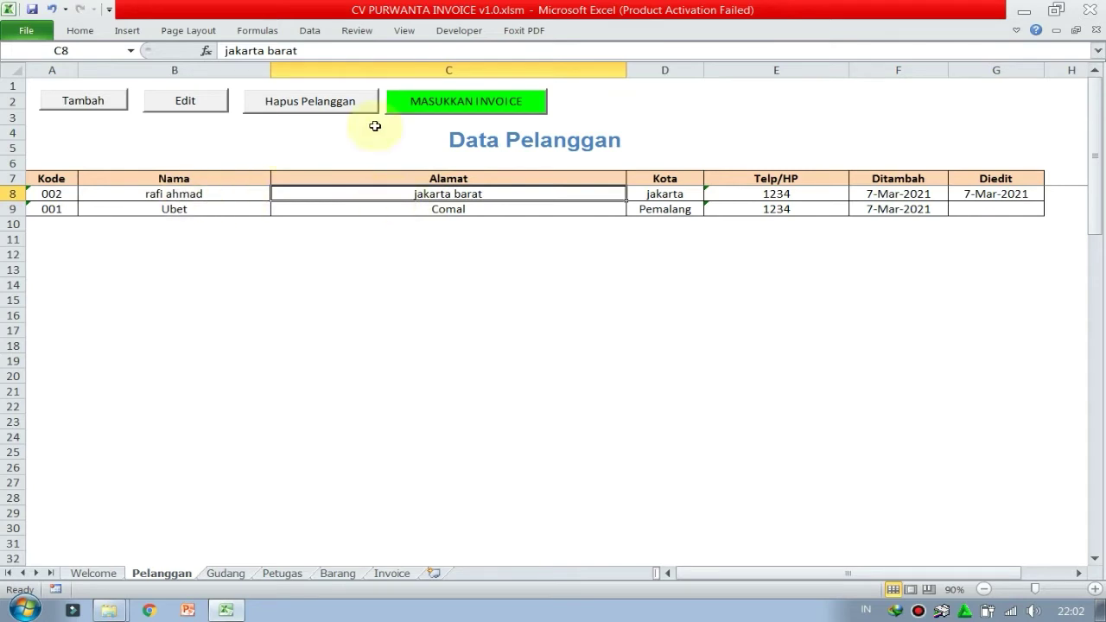
left_click(329, 115)
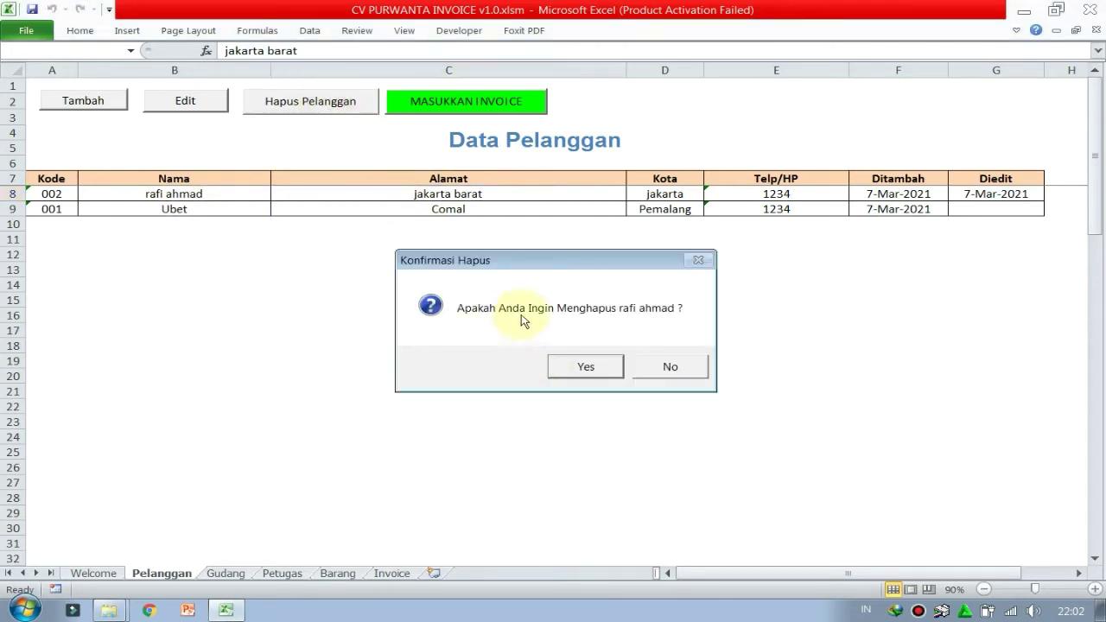
left_click(608, 373)
left_click(605, 370)
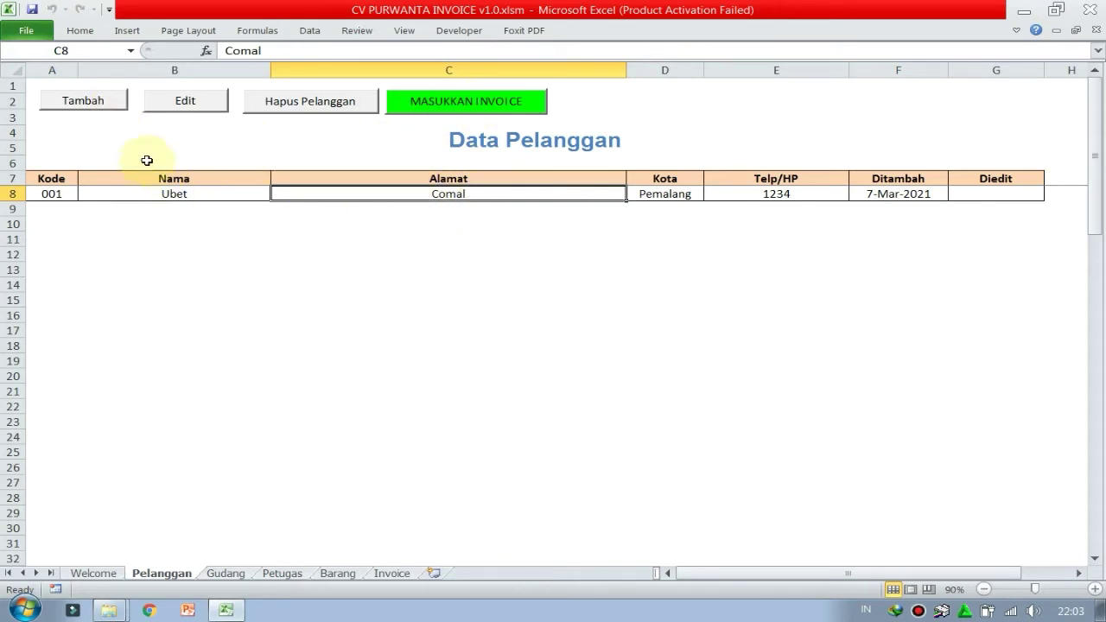
Add another customer record above the remaining one, entering its code, name, address, city pemalang and phone number.
left_click(90, 107)
type("002")
key("Return")
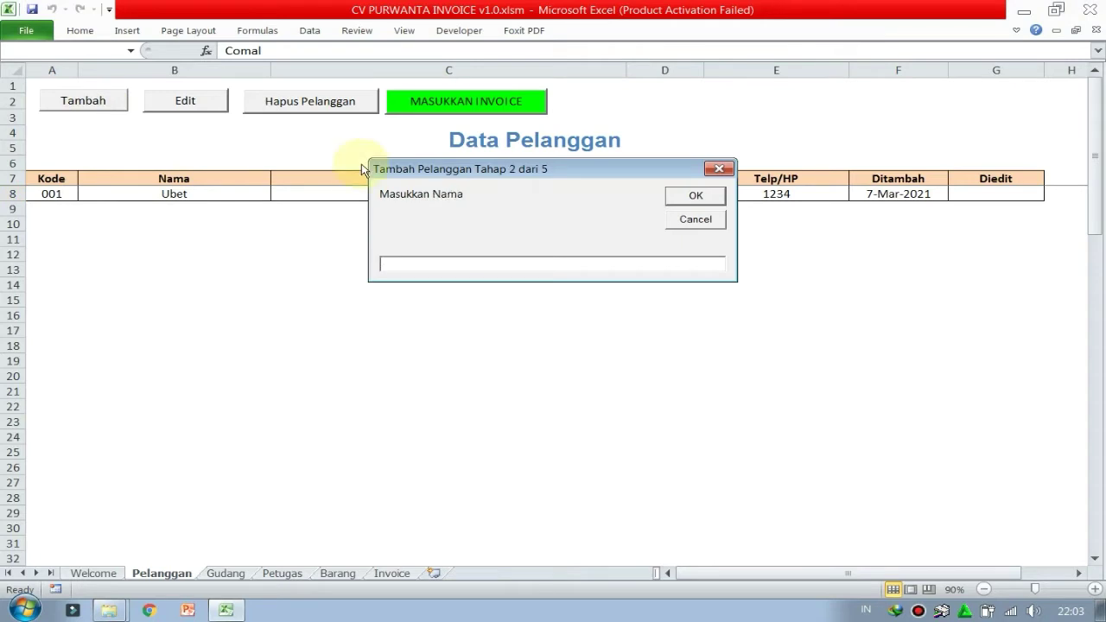
type("ra")
type("baidi")
key("Return")
type("comal")
key("Return")
type("pemalang")
key("Return")
type("1234")
key("Return")
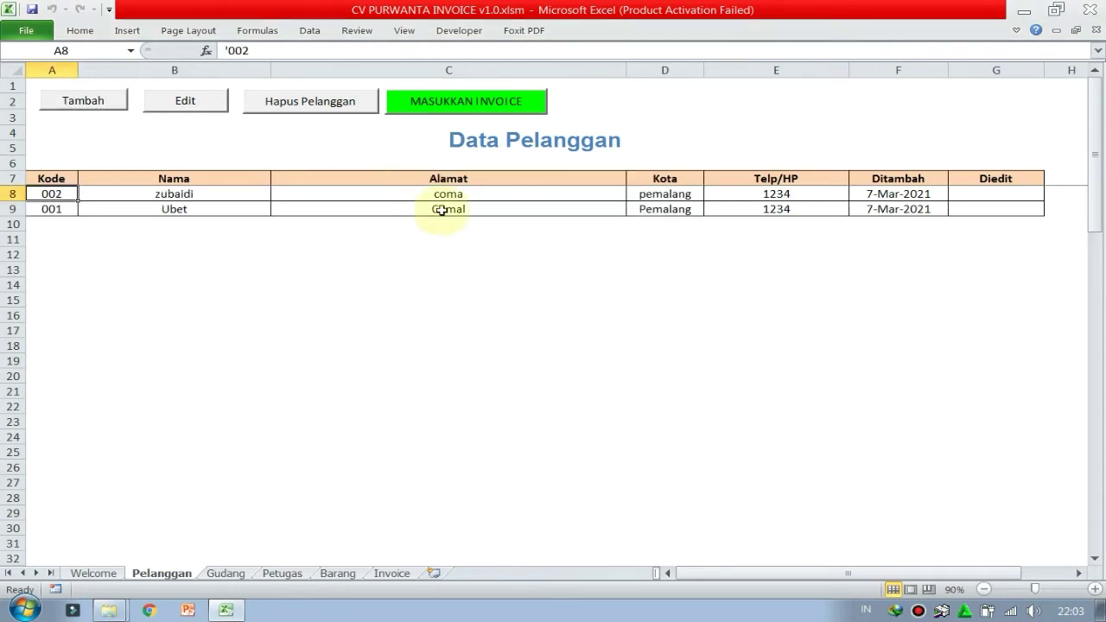
Add the customer in row 9 of the customer sheet to the invoice and check the buyer details on the Invoice sheet.
left_click(200, 211)
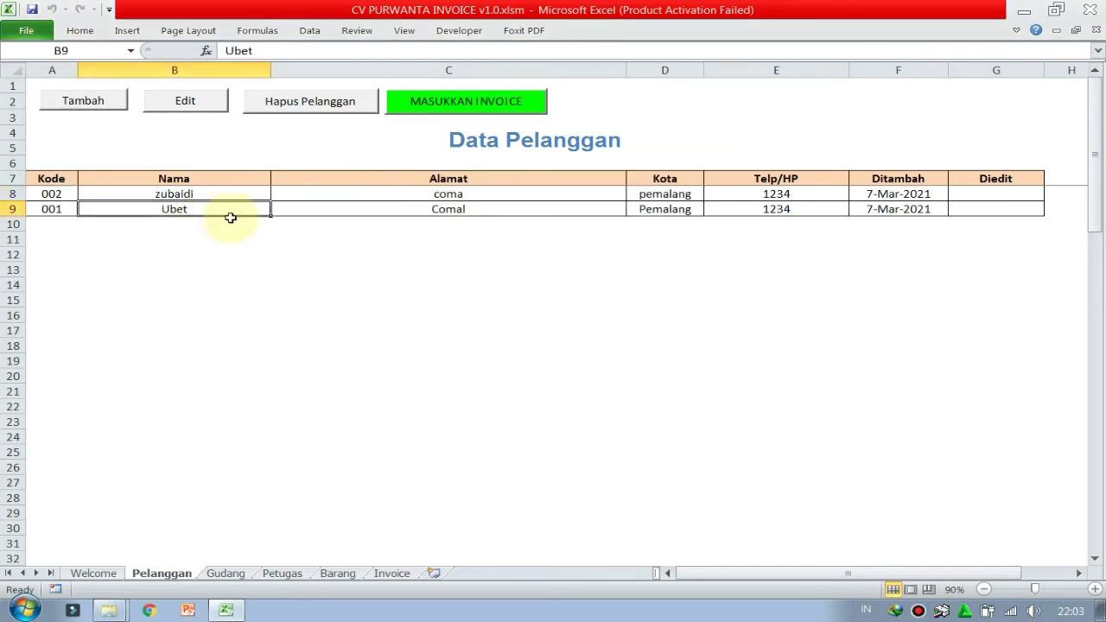
left_click(301, 197)
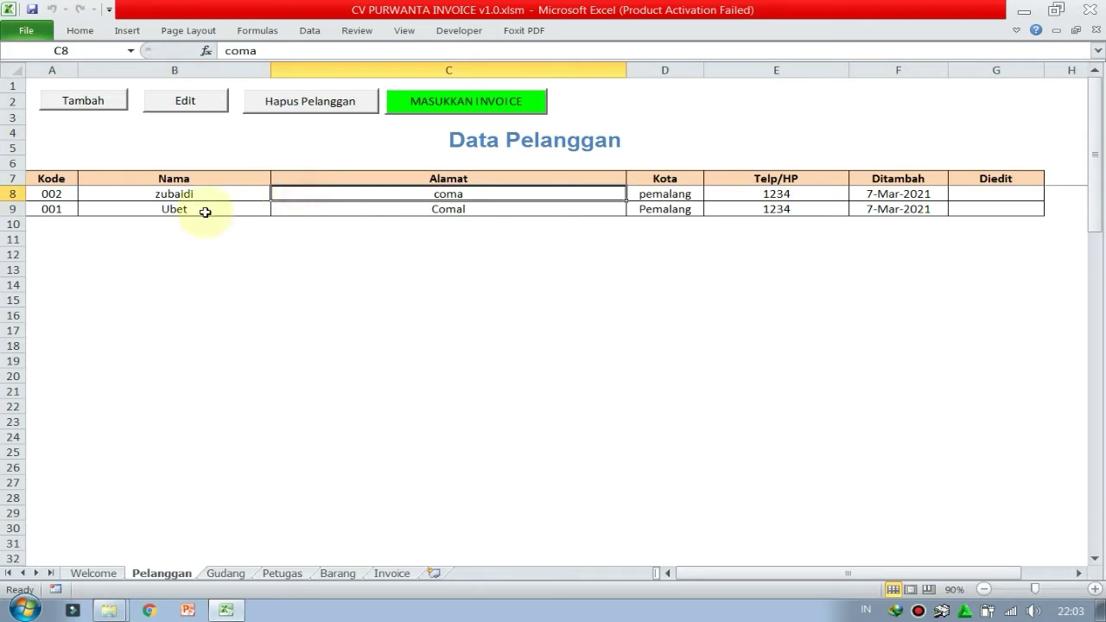
left_click(205, 212)
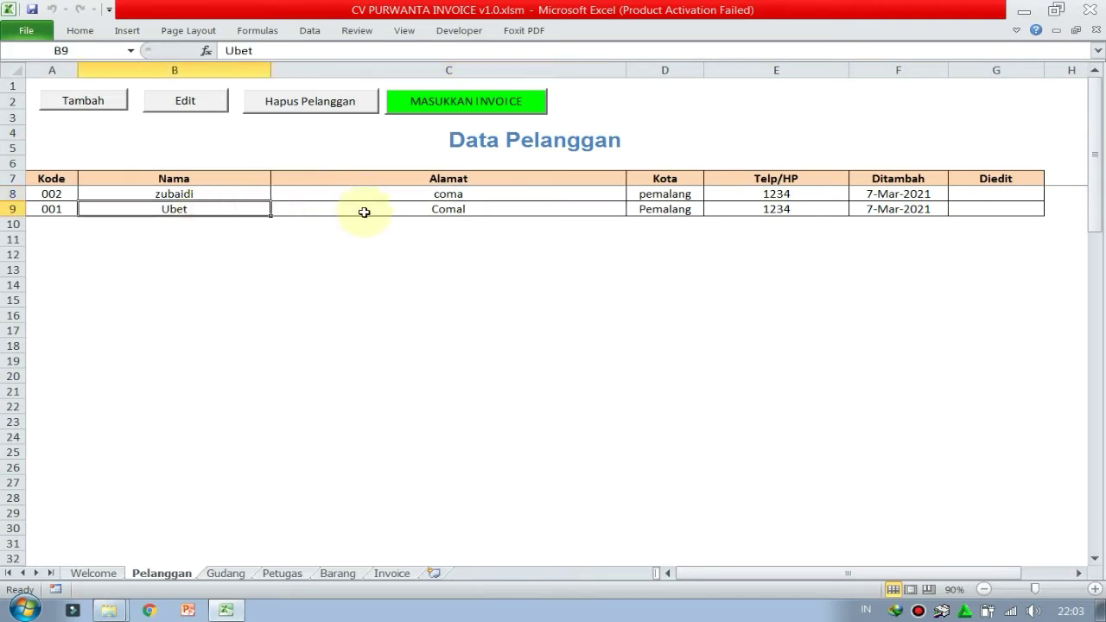
left_click(365, 212)
left_click(85, 211)
left_click(39, 213)
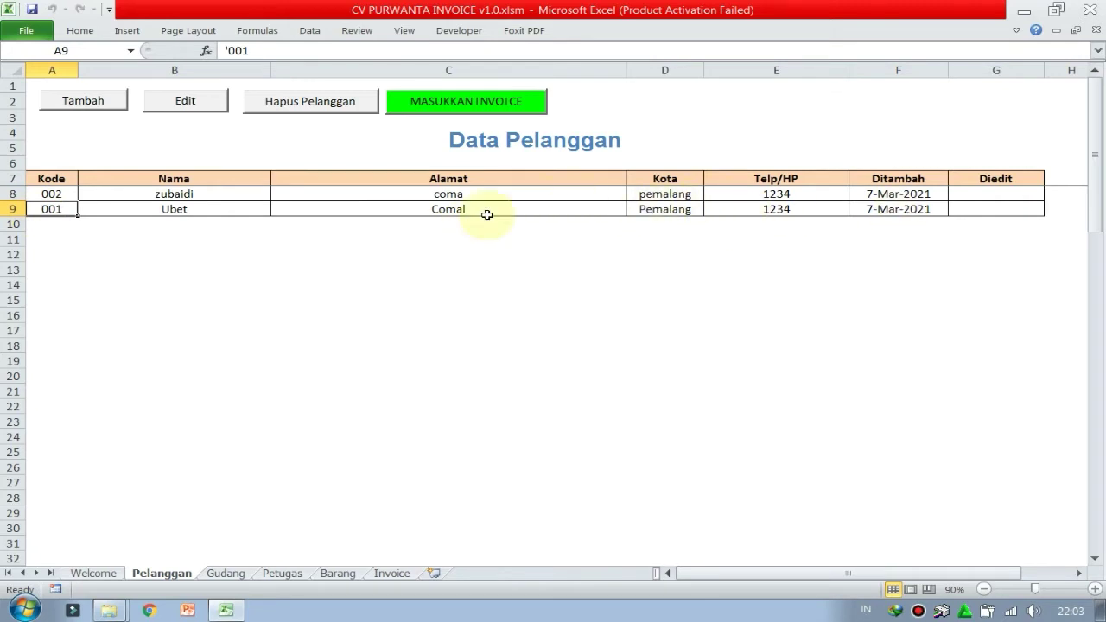
left_click(168, 209)
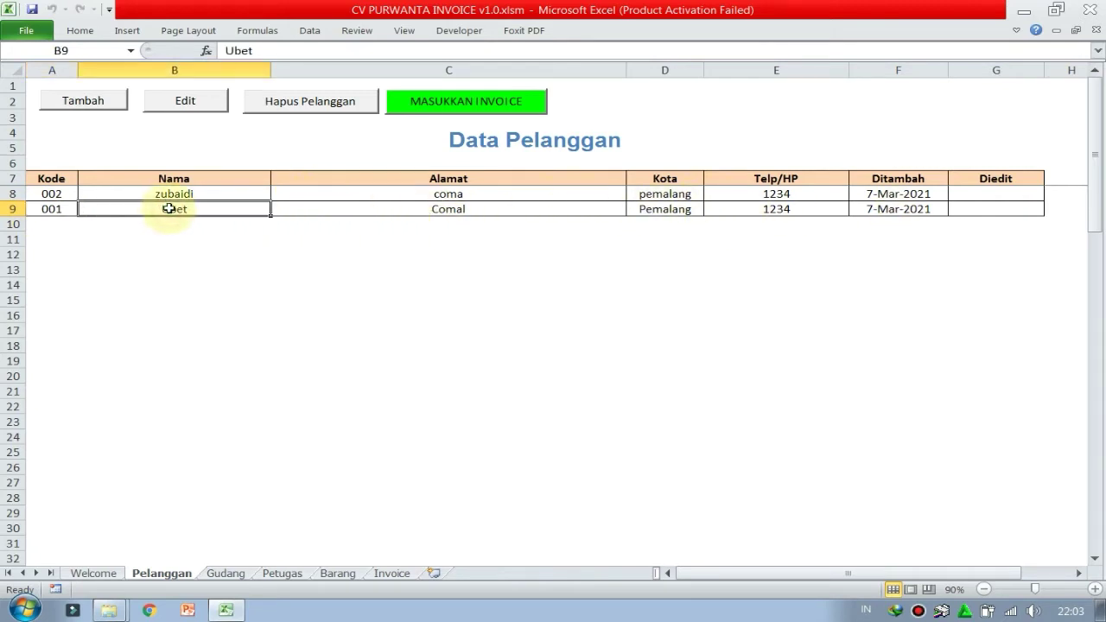
left_click(426, 115)
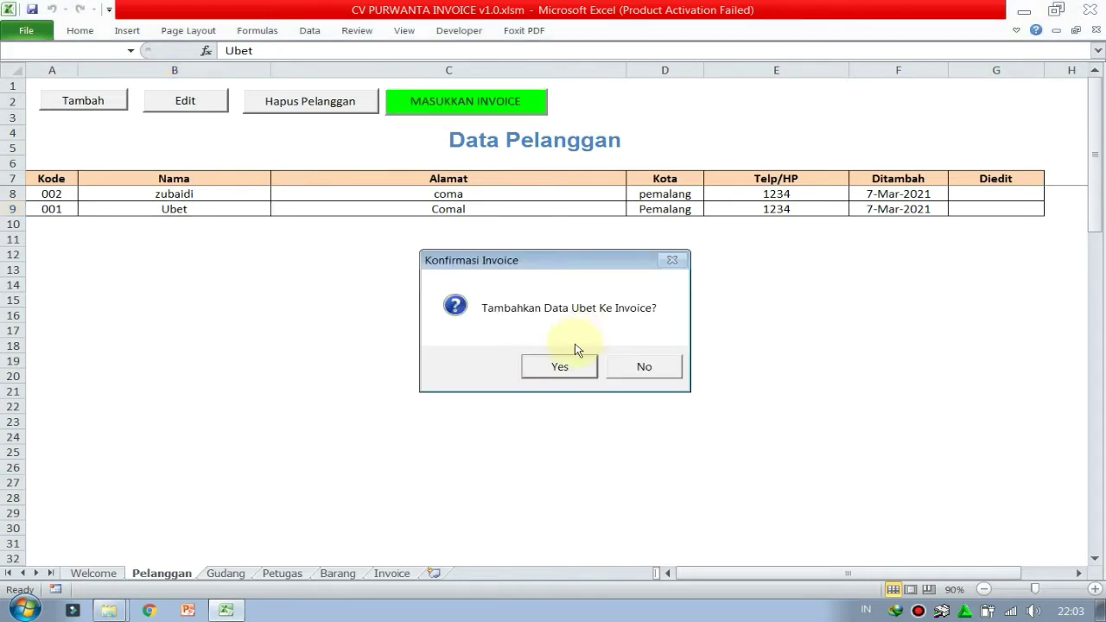
left_click(559, 369)
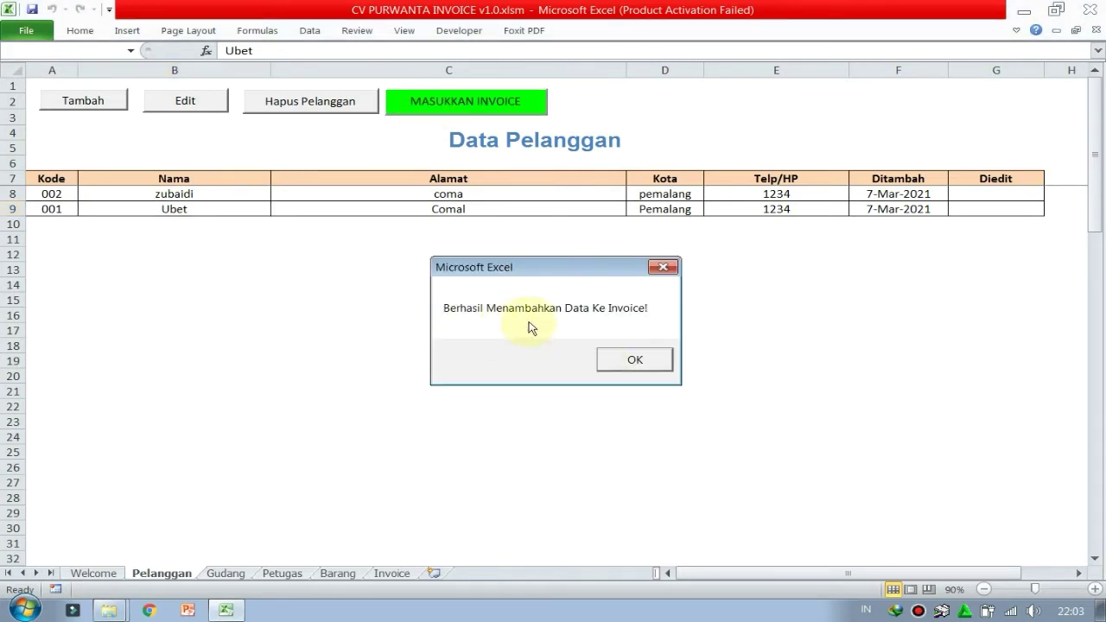
left_click(631, 360)
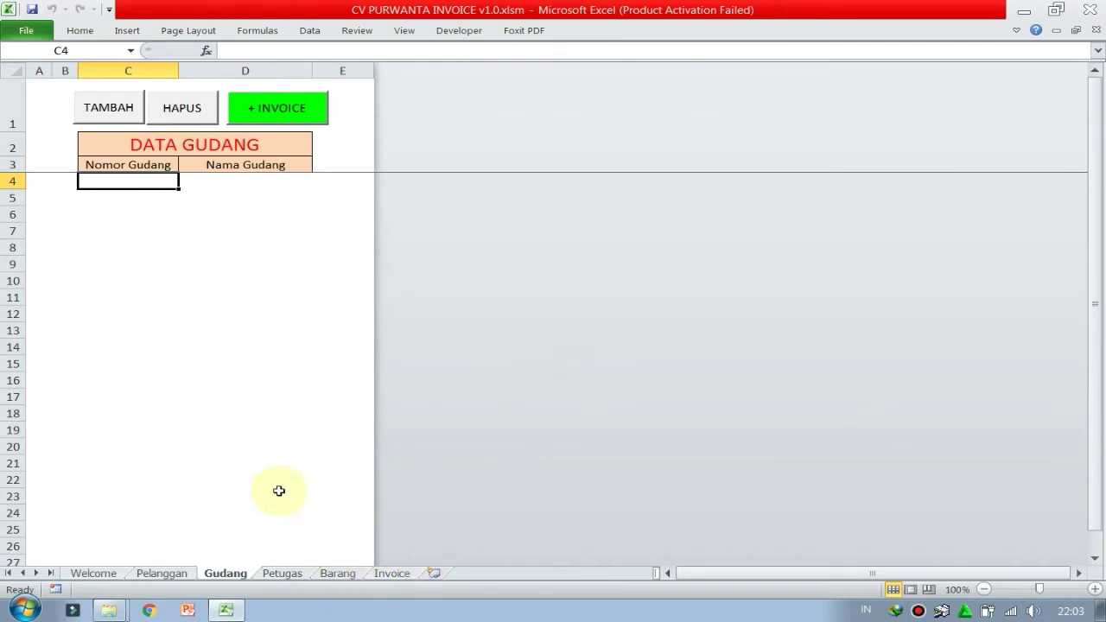
left_click(406, 574)
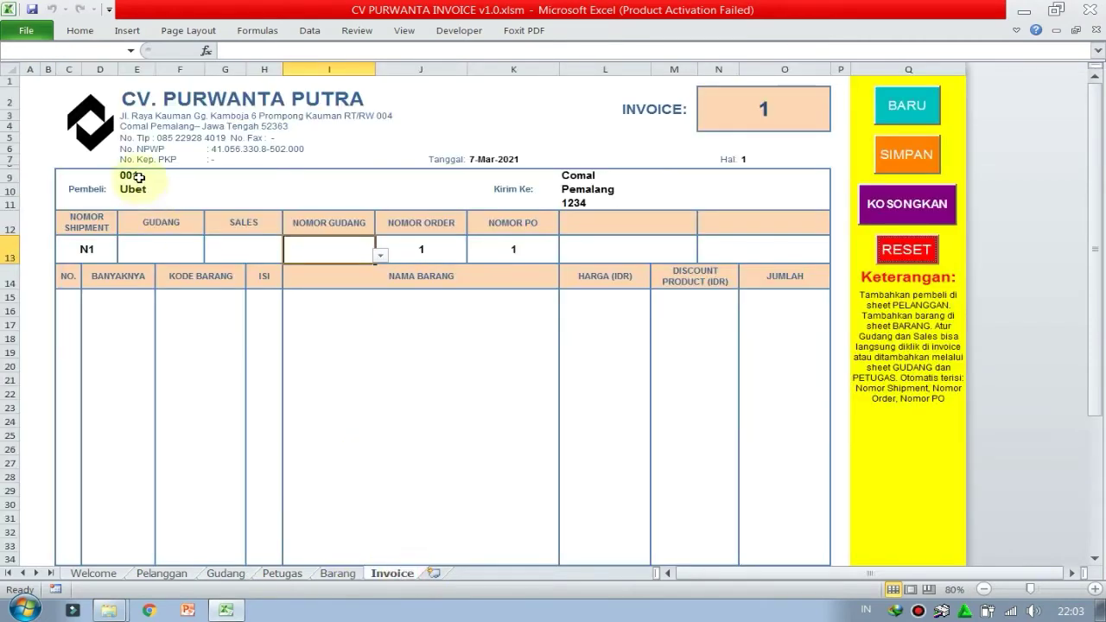
left_click(172, 574)
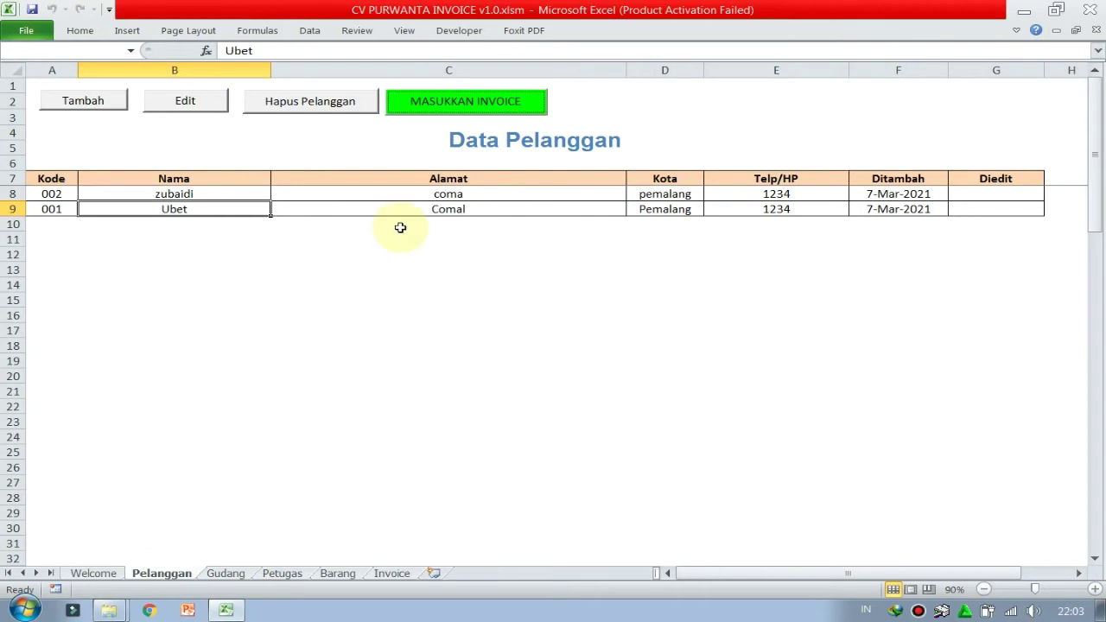
Add a warehouse on the Gudang sheet with number A-1 and name A-1.
left_click(229, 574)
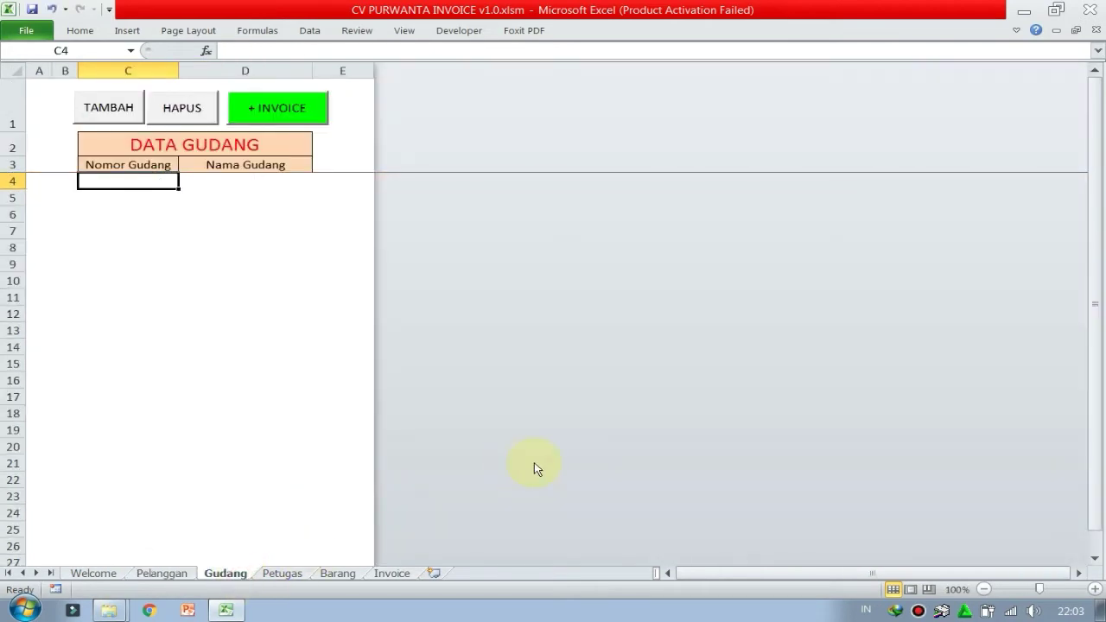
left_click(121, 119)
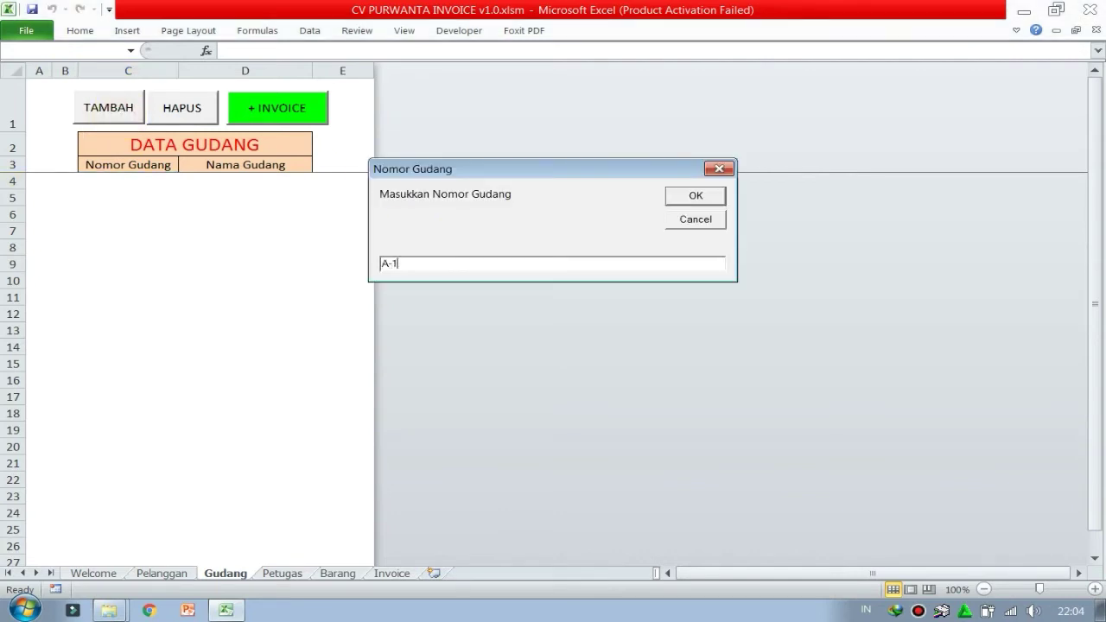
type("A-1")
key("Return")
type("A-1")
key("Return")
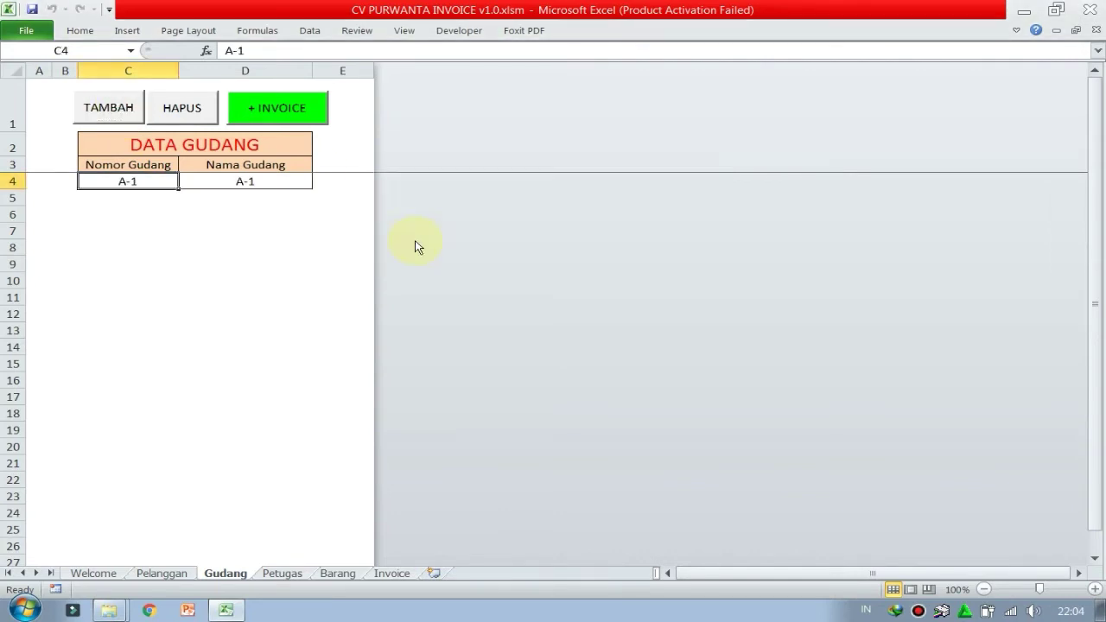
Delete warehouse A-1 from the warehouse list.
left_click(200, 118)
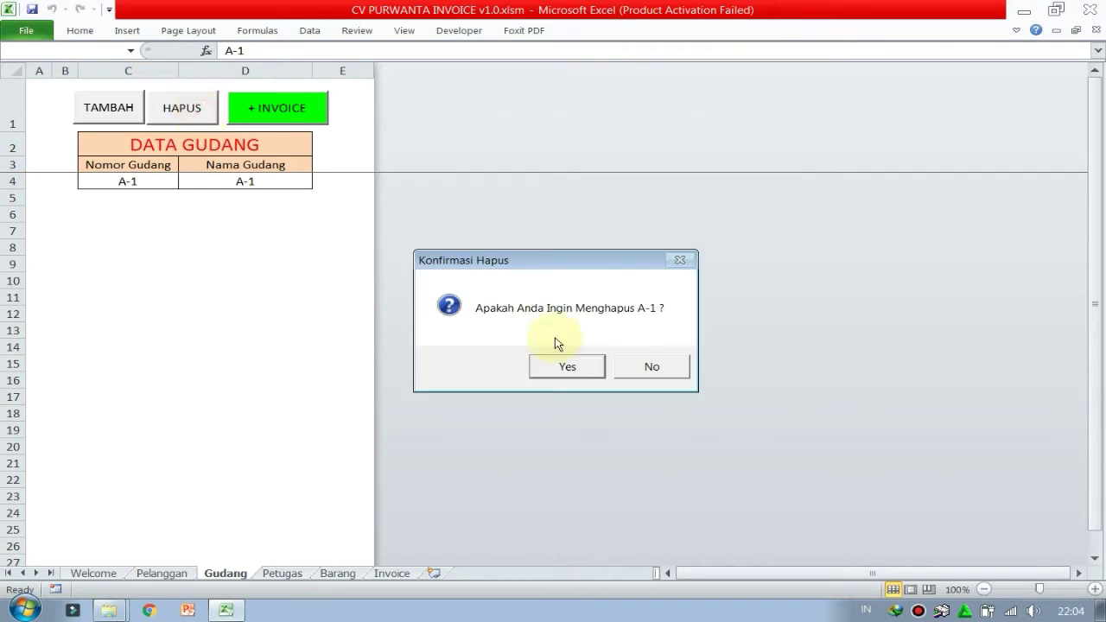
left_click(565, 365)
left_click(588, 349)
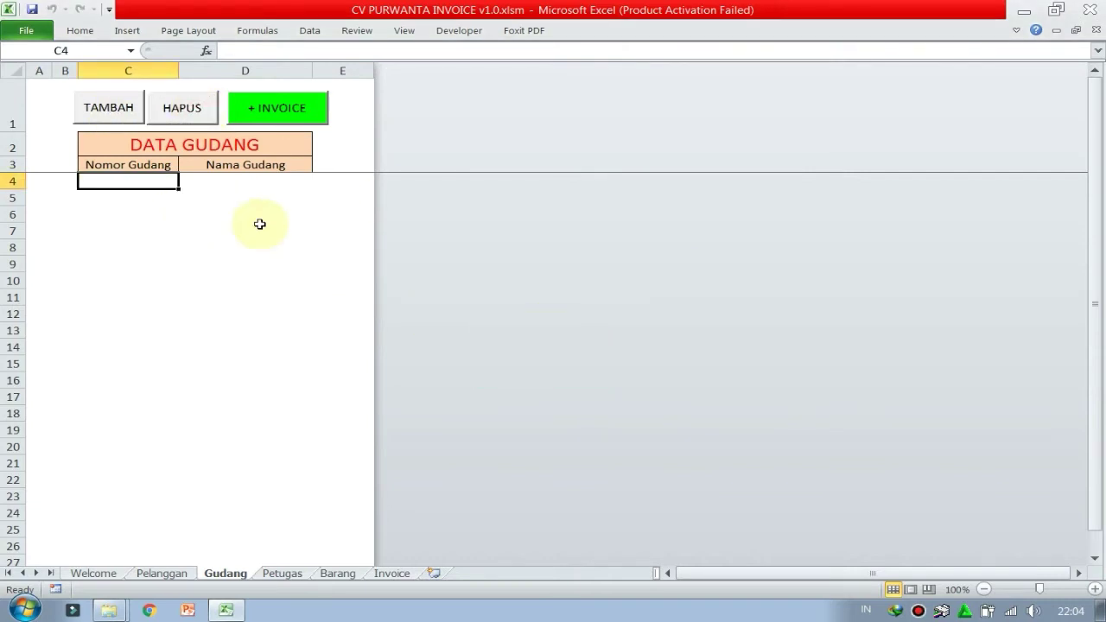
Register a warehouse again in the emptied warehouse list, entering A-1 as both its number and name.
double_click(260, 225)
key("Return")
left_click(99, 105)
type("A")
key("Return")
type("A-1")
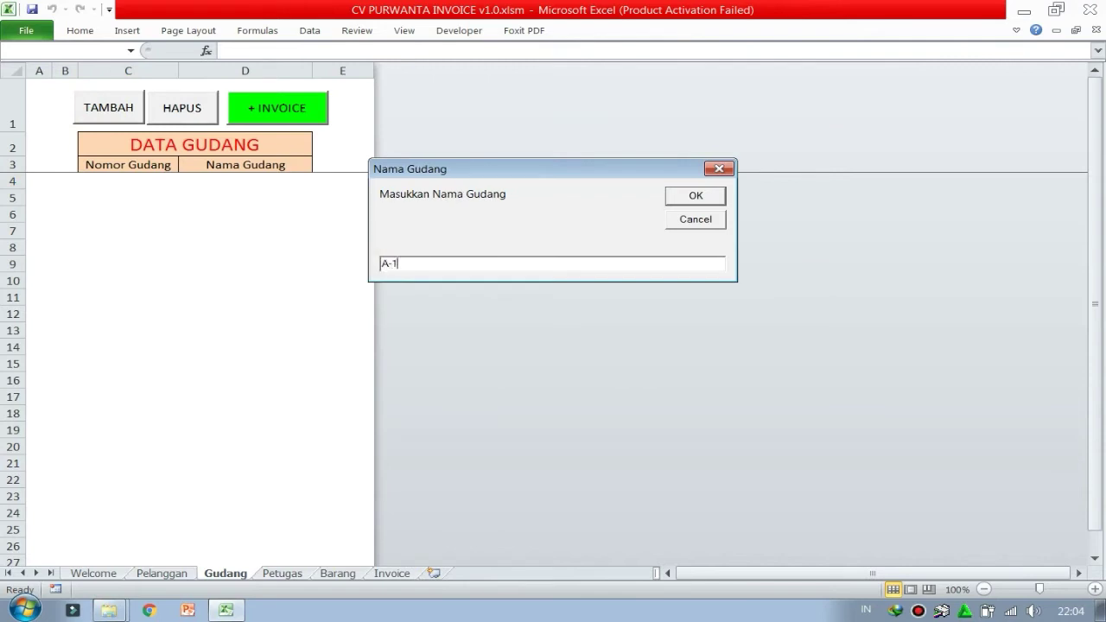
key("Return")
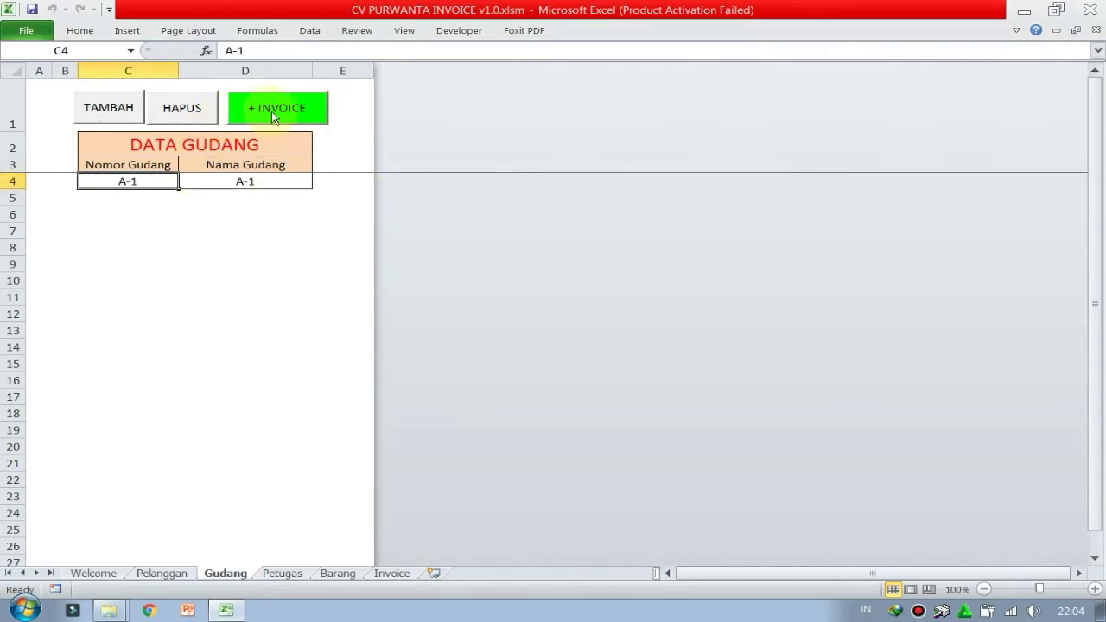
Add warehouse A-1 to the invoice and check the warehouse fields on the Invoice sheet.
left_click(301, 115)
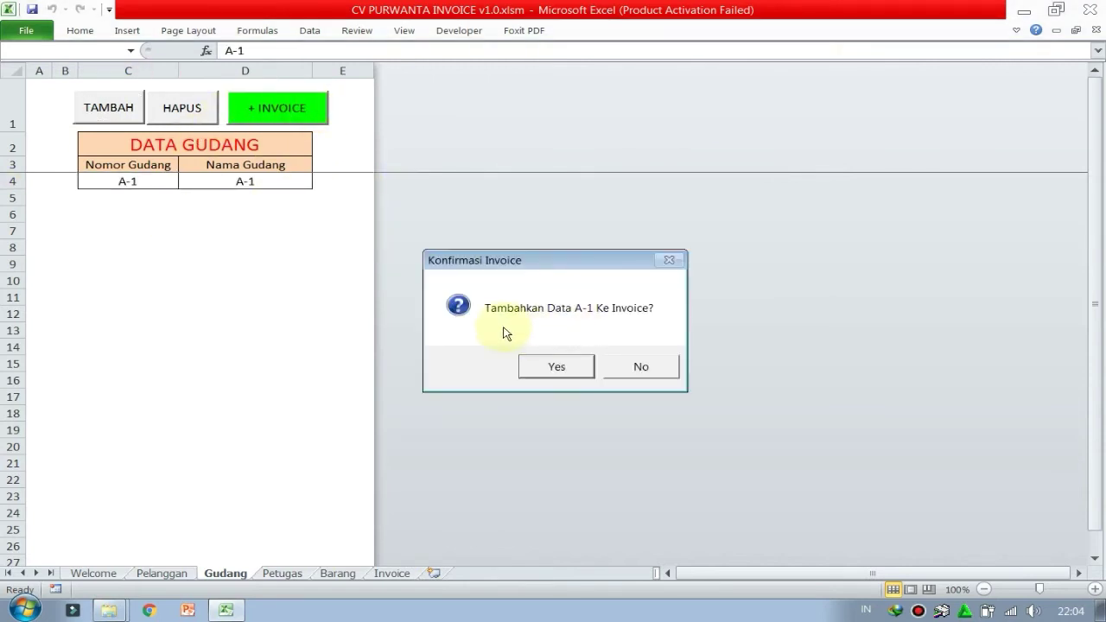
left_click(581, 373)
left_click(617, 361)
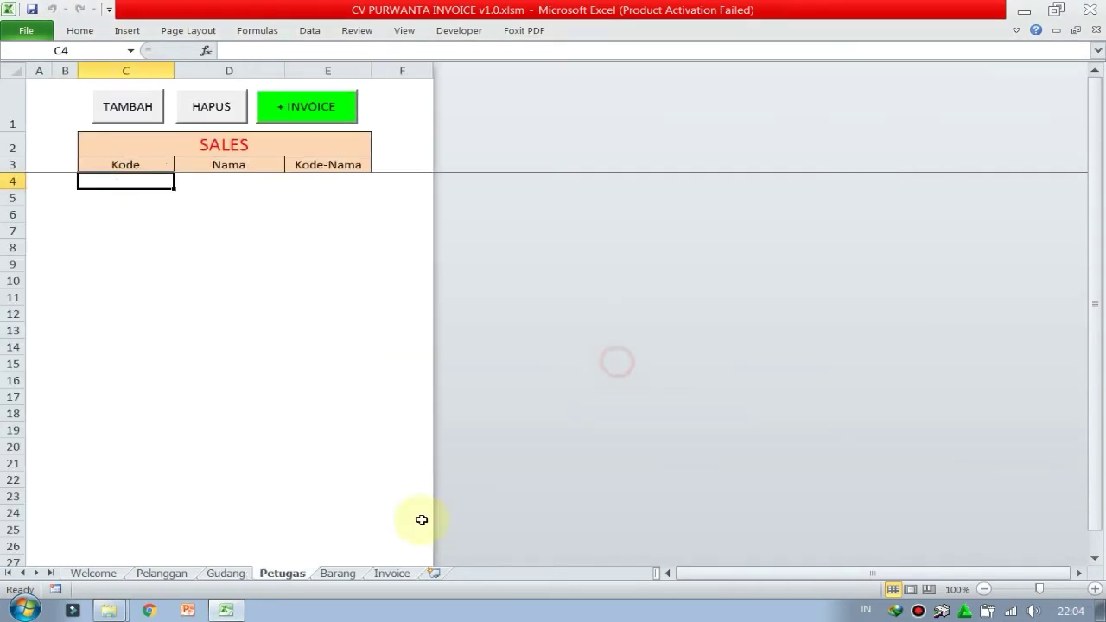
left_click(381, 574)
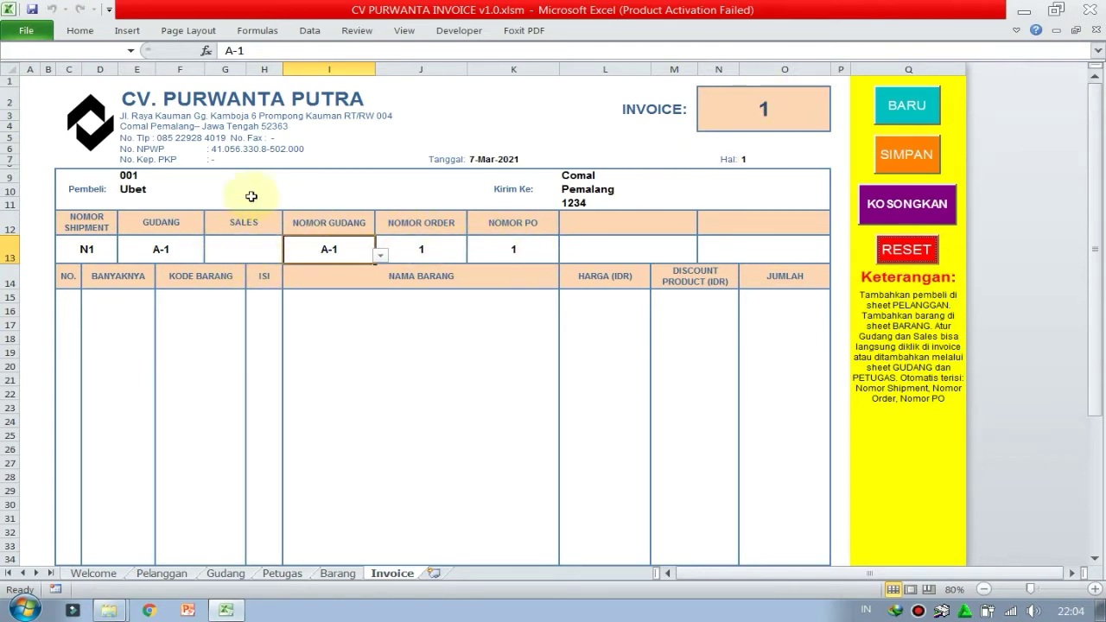
Add a salesperson on the Petugas sheet with code P01 and enter the salesperson's name.
left_click(282, 574)
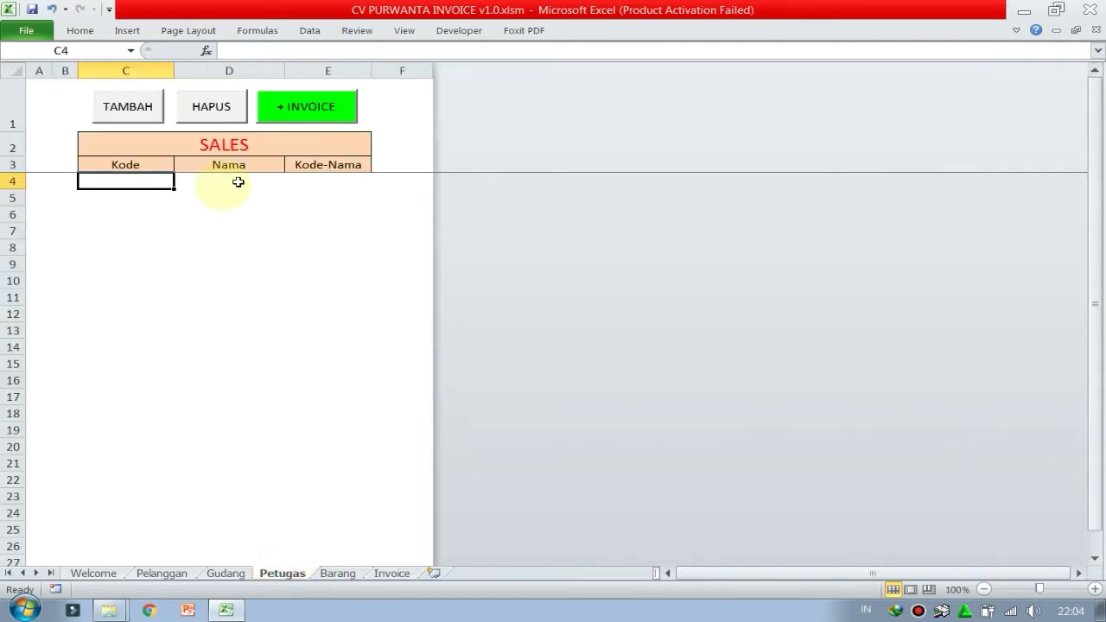
left_click(130, 121)
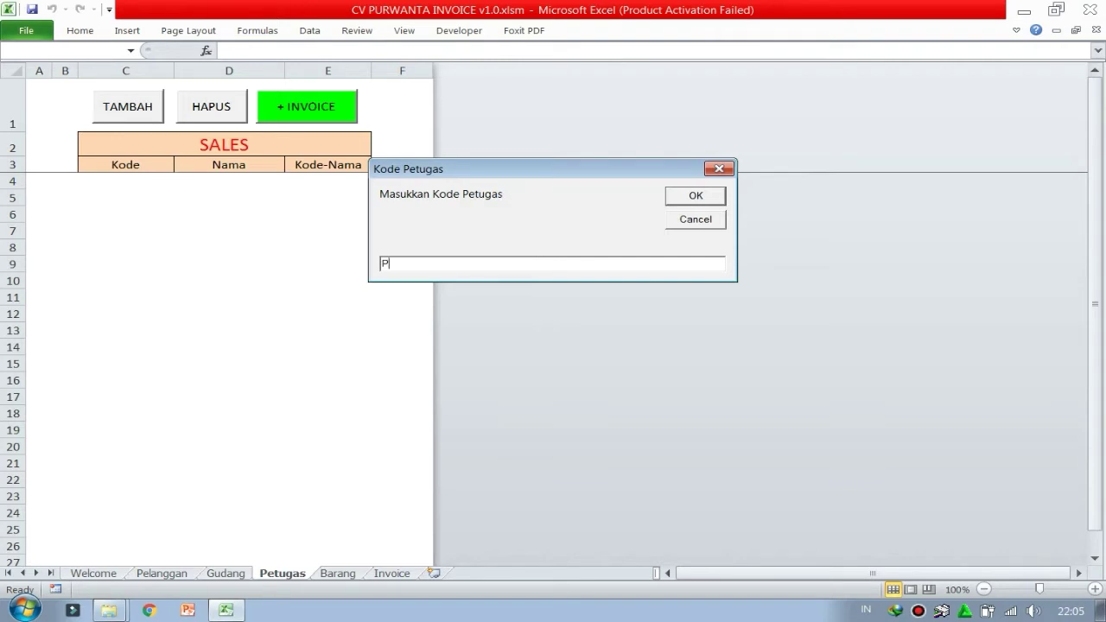
key("Return")
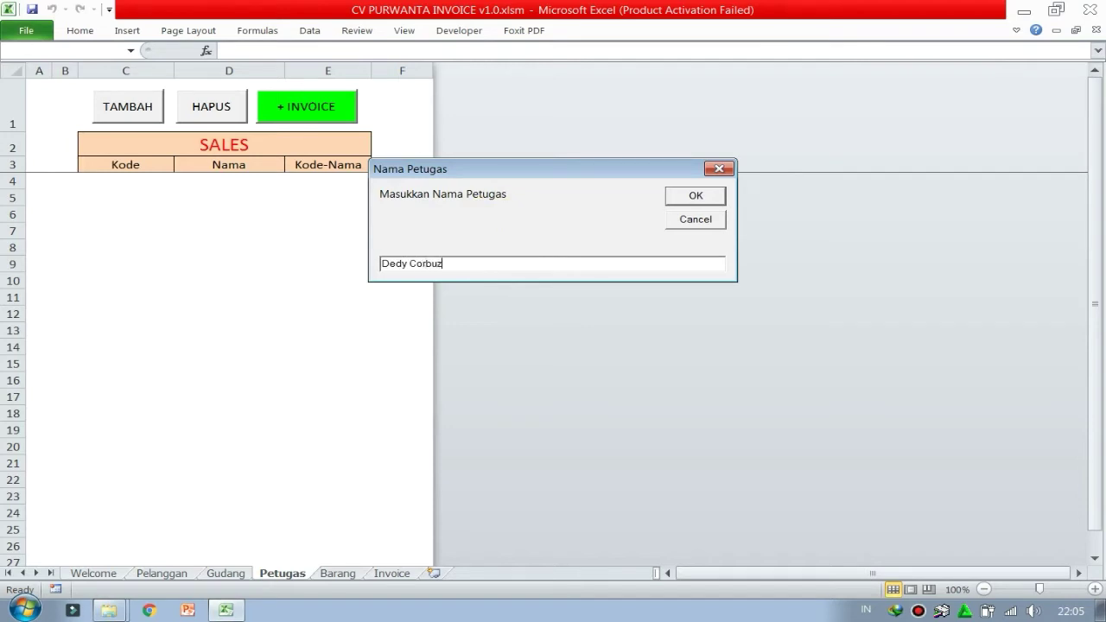
key("Return")
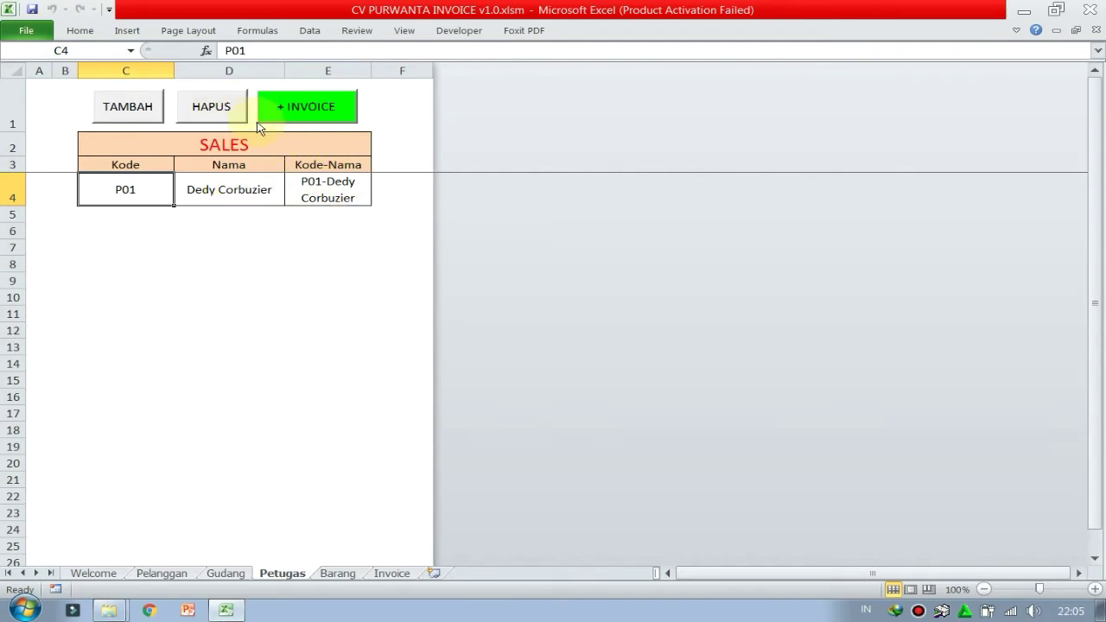
Add salesperson P01 to the invoice and check the SALES field on the Invoice sheet.
left_click(314, 124)
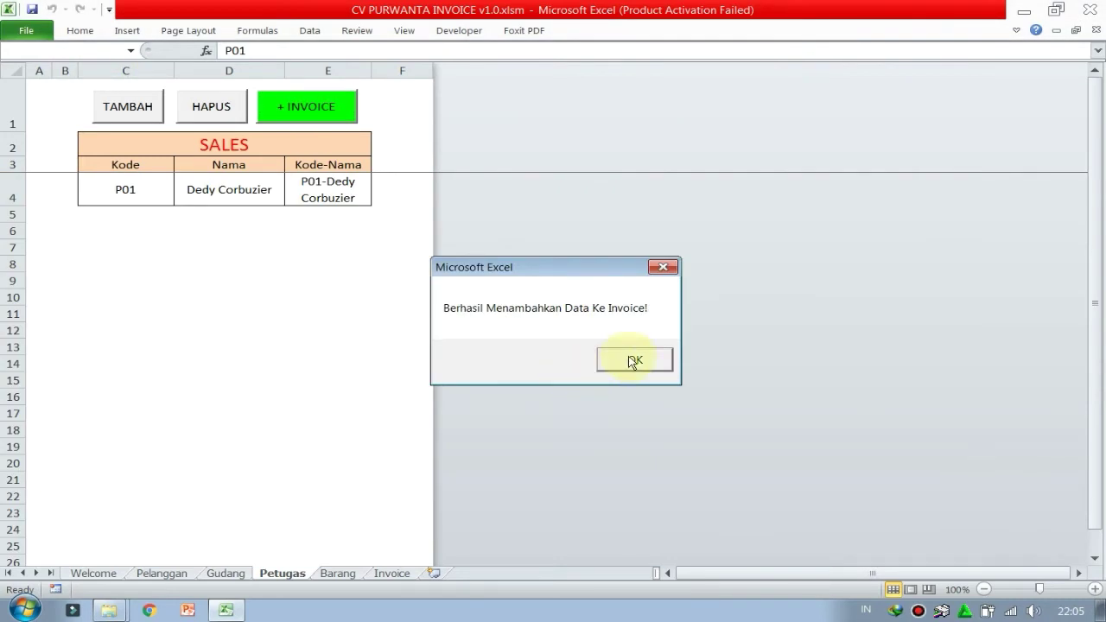
left_click(631, 360)
left_click(395, 571)
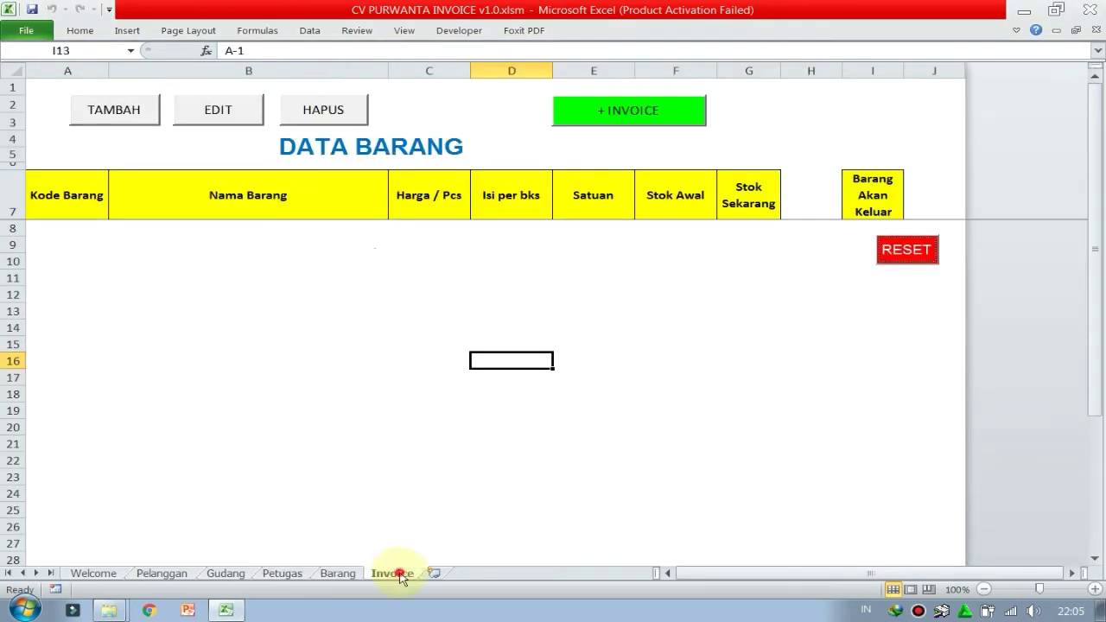
left_click(240, 252)
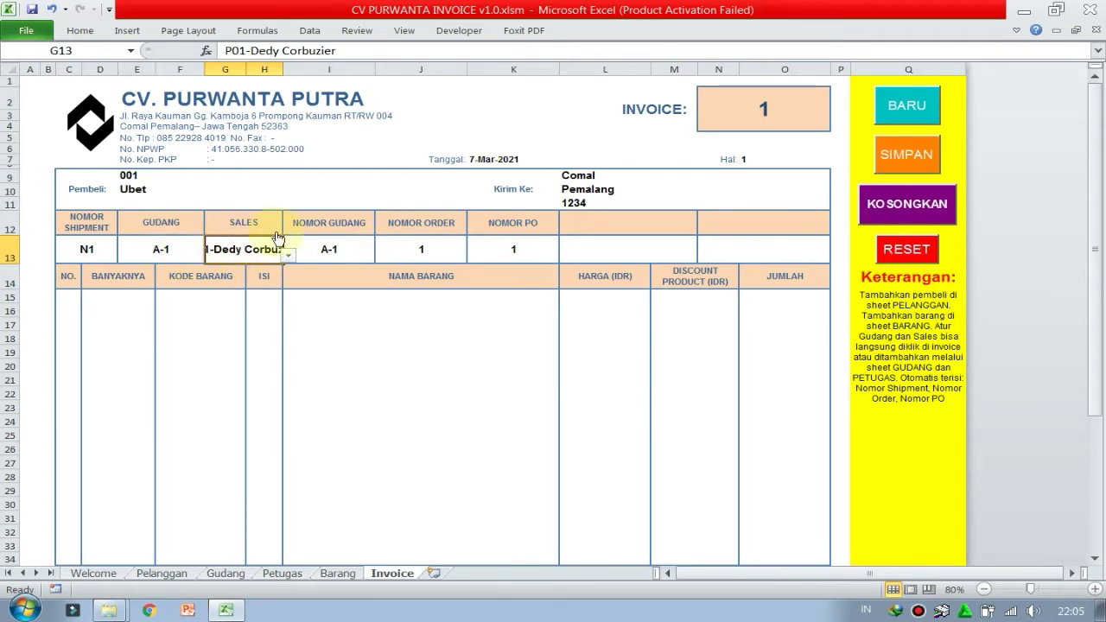
left_click(283, 574)
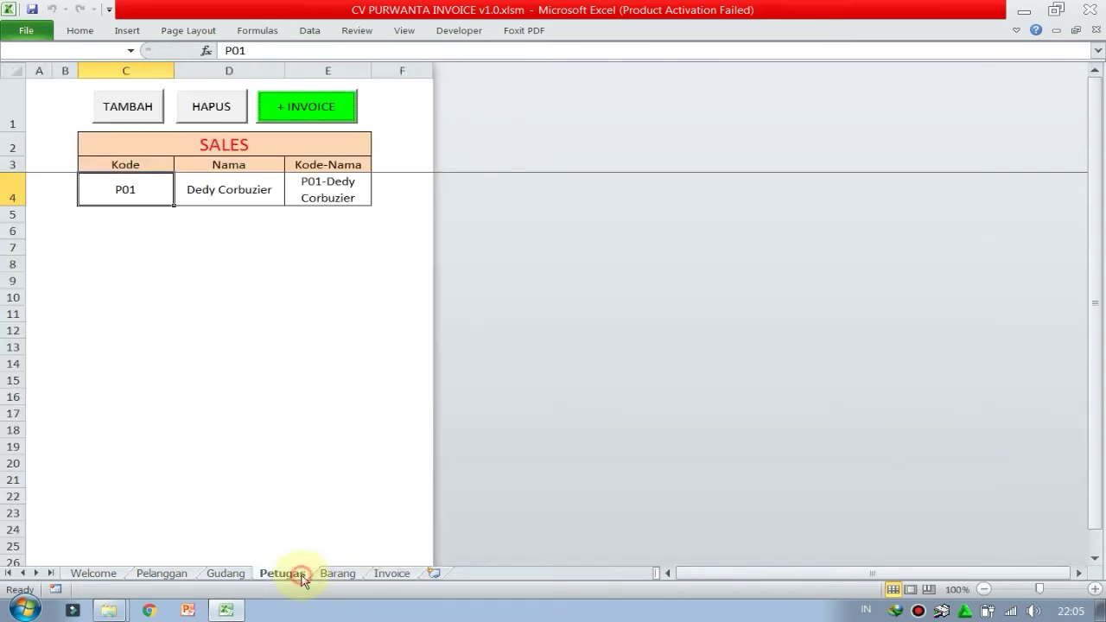
left_click(374, 574)
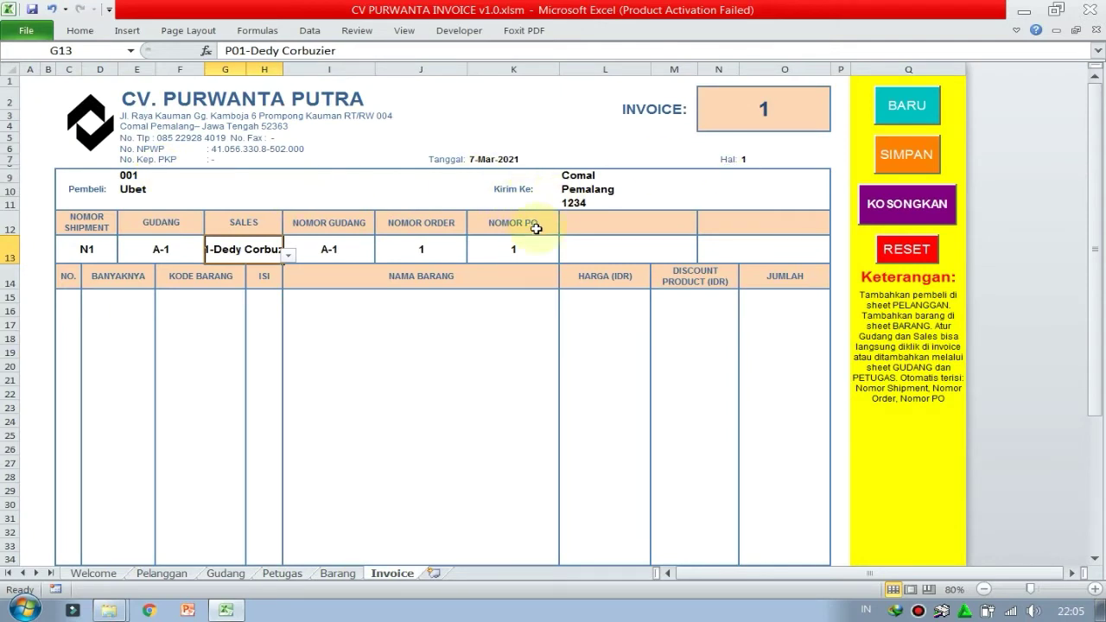
Start a new item record on the Barang sheet with code b1, name barang1 and price 1000.
left_click(338, 573)
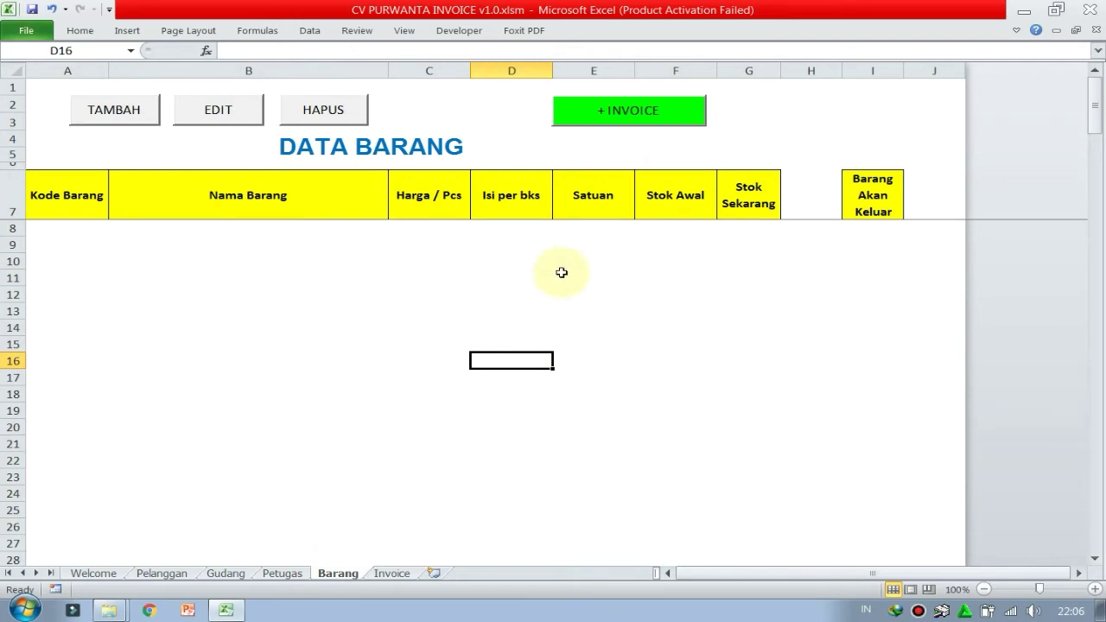
left_click(105, 125)
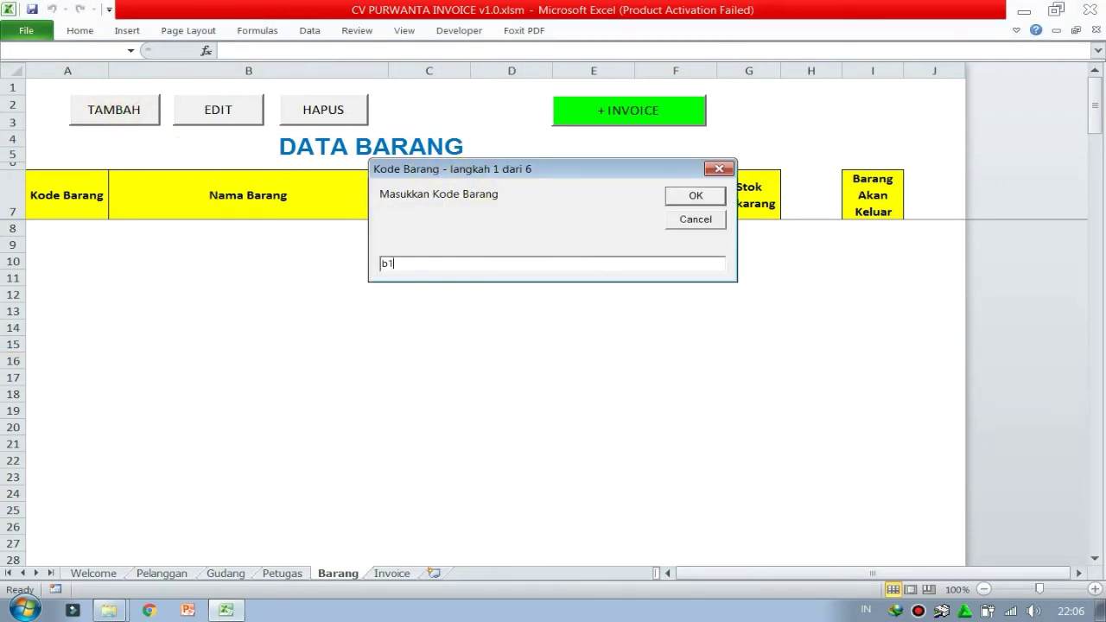
key("Return")
type("barang")
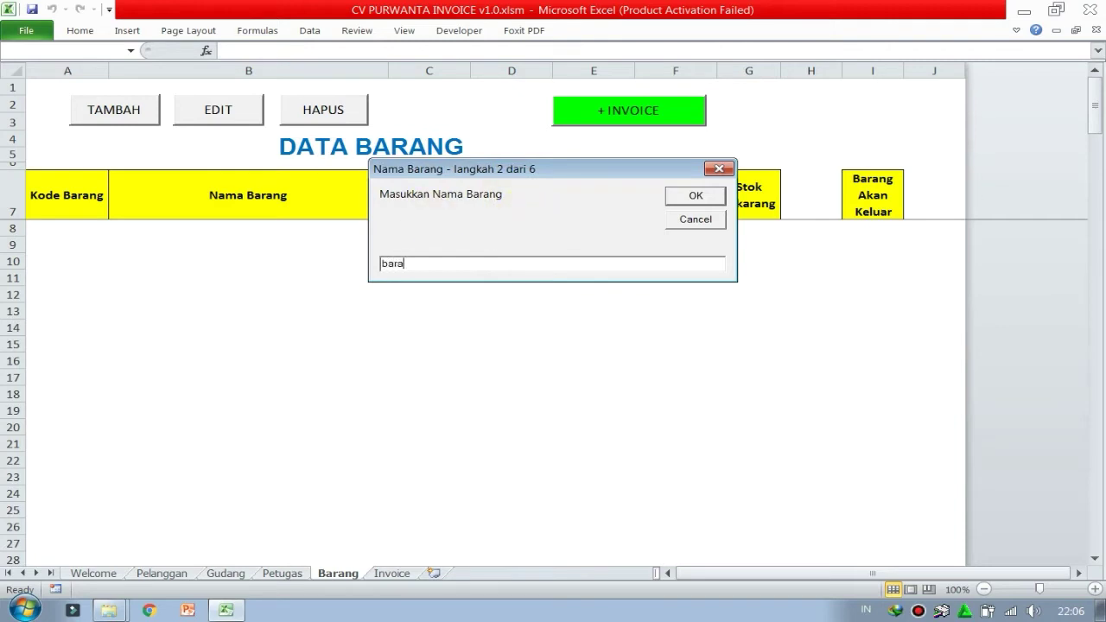
key("Return")
type("1000")
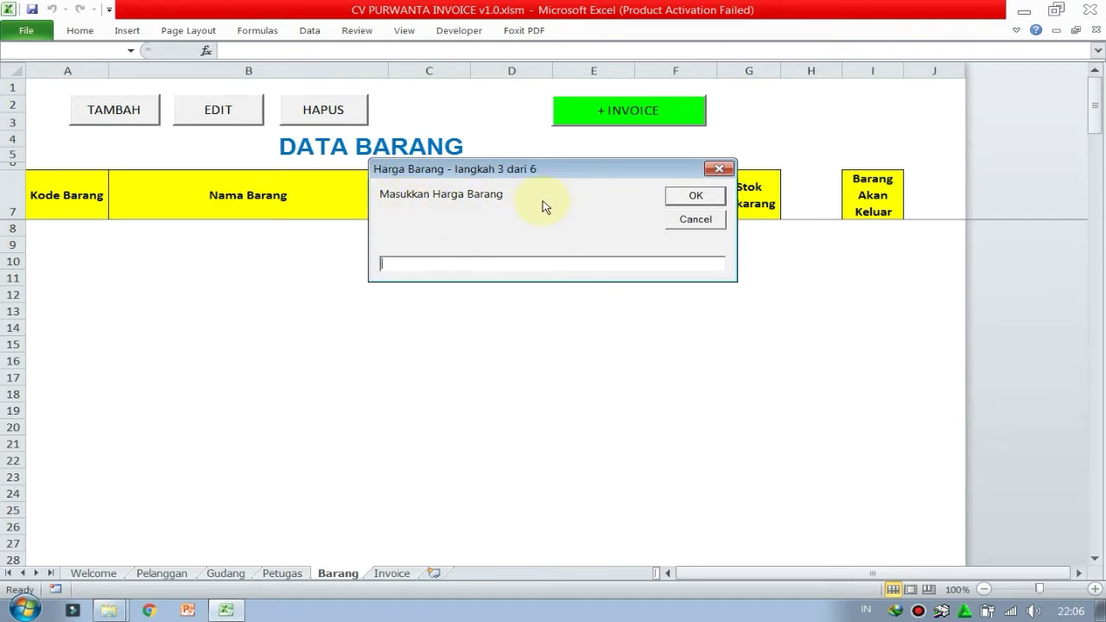
key("Return")
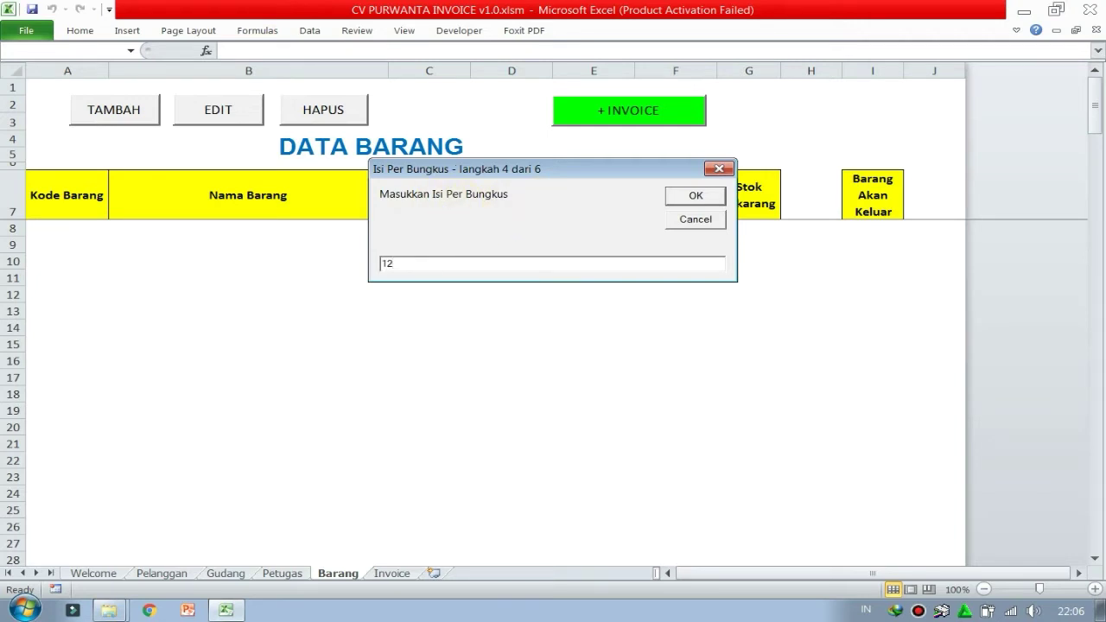
Complete item b1 with 12 pieces per pack, unit lsn and a stock of 100, and review its row.
key("Return")
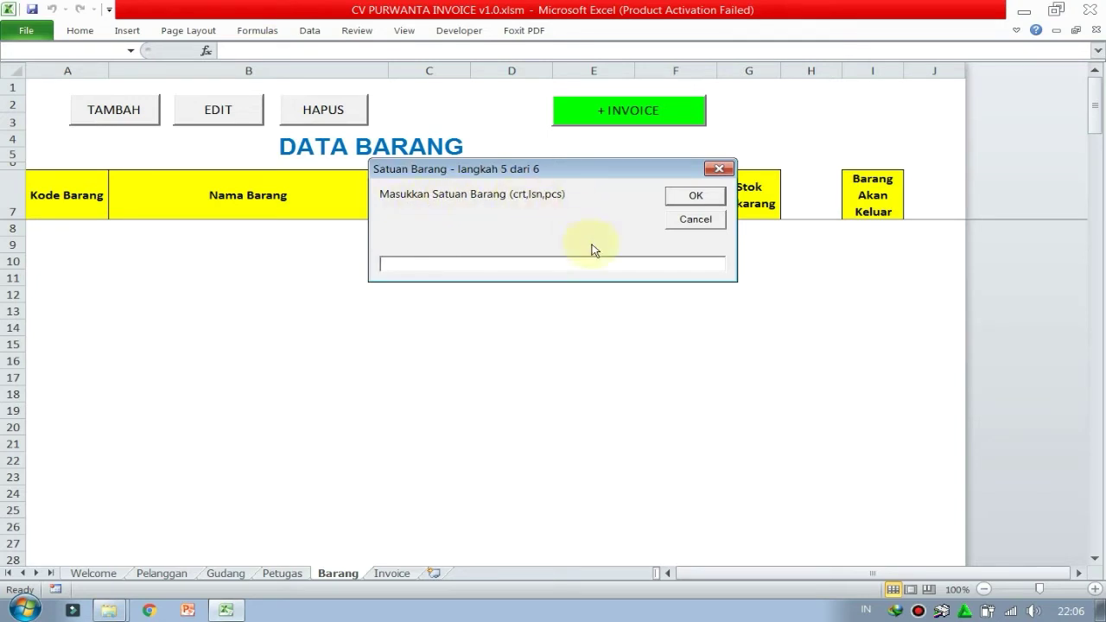
key("Return")
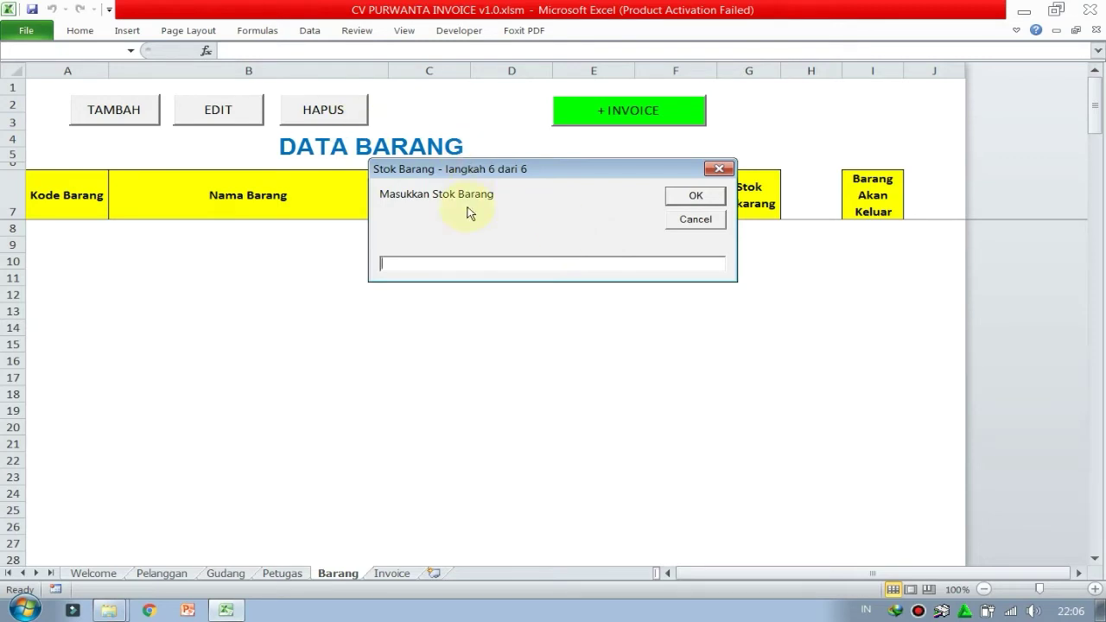
type("100")
key("Return")
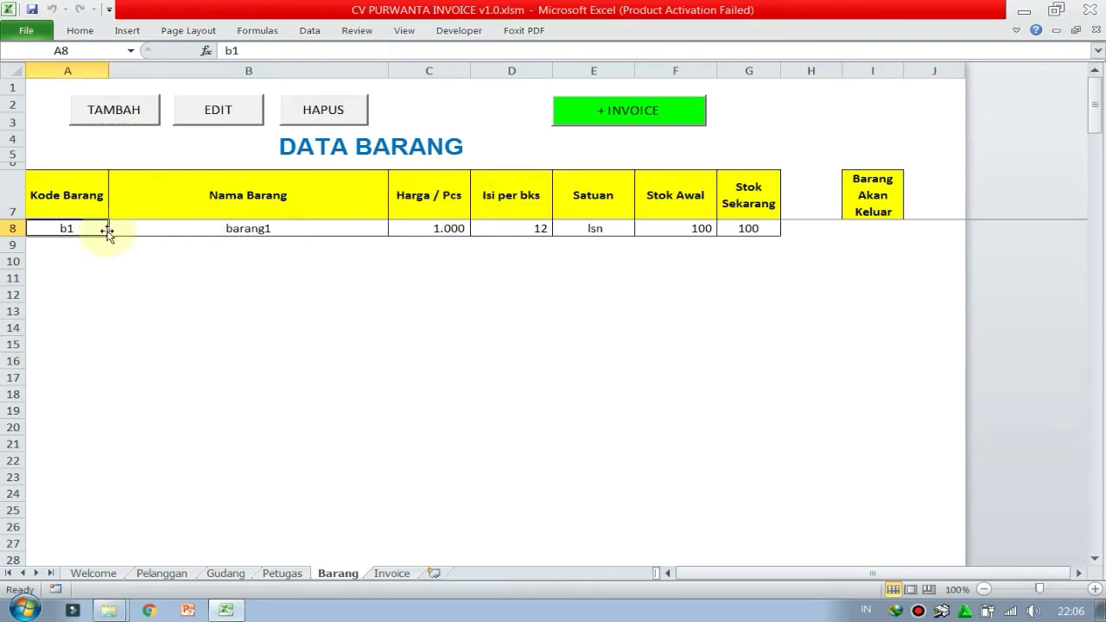
left_click(409, 229)
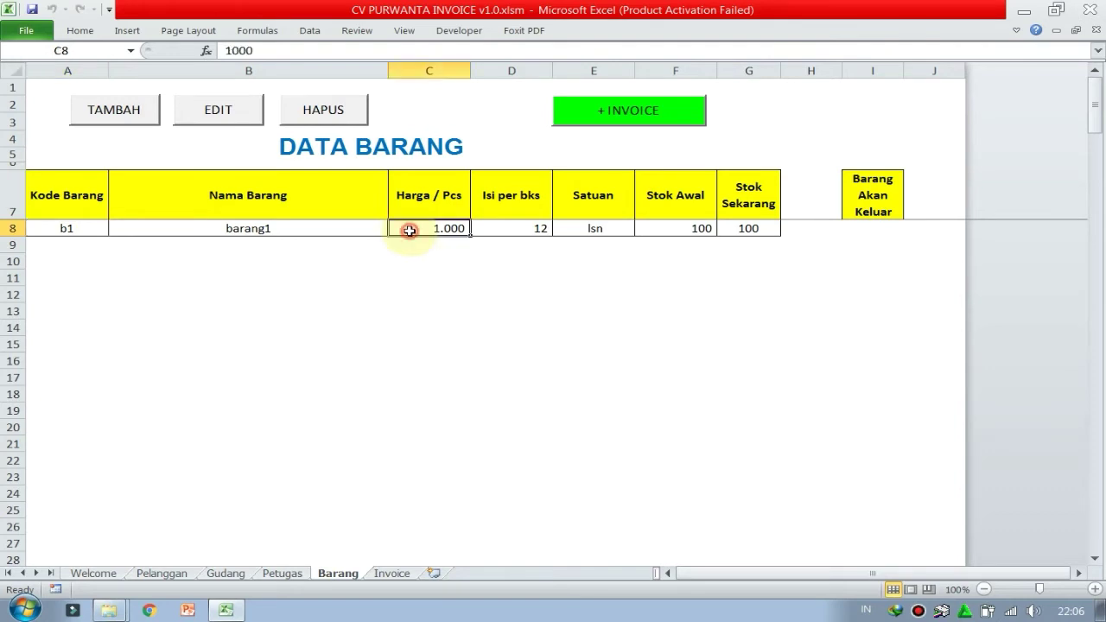
left_click(508, 229)
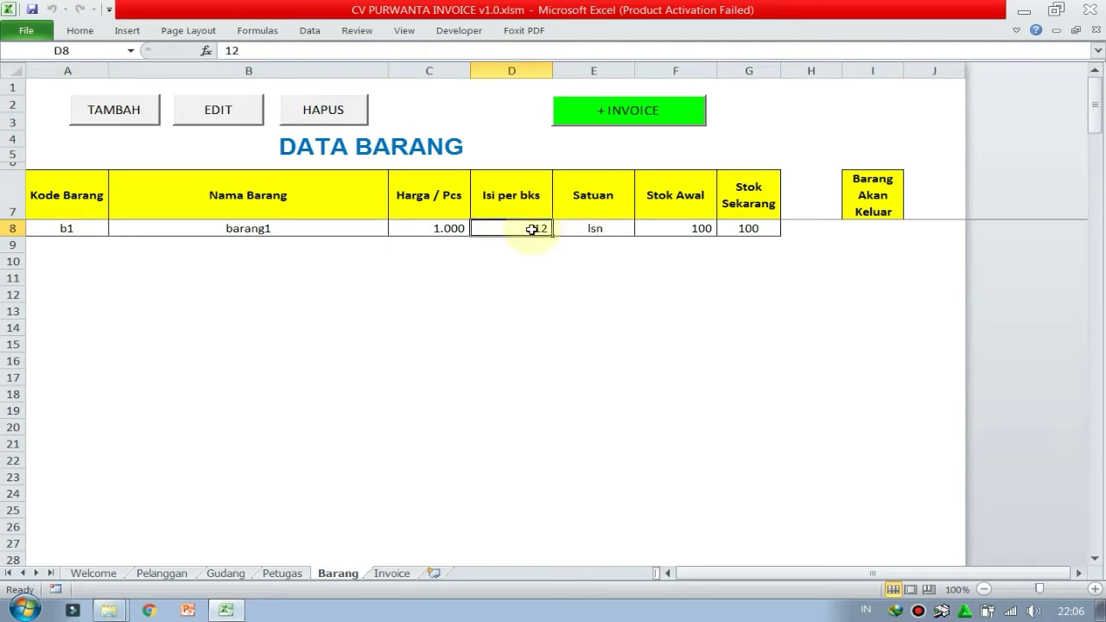
Start a second item record with code b2, name barang2 and price 2000.
left_click(123, 110)
type("b2")
key("Return")
type("barang2")
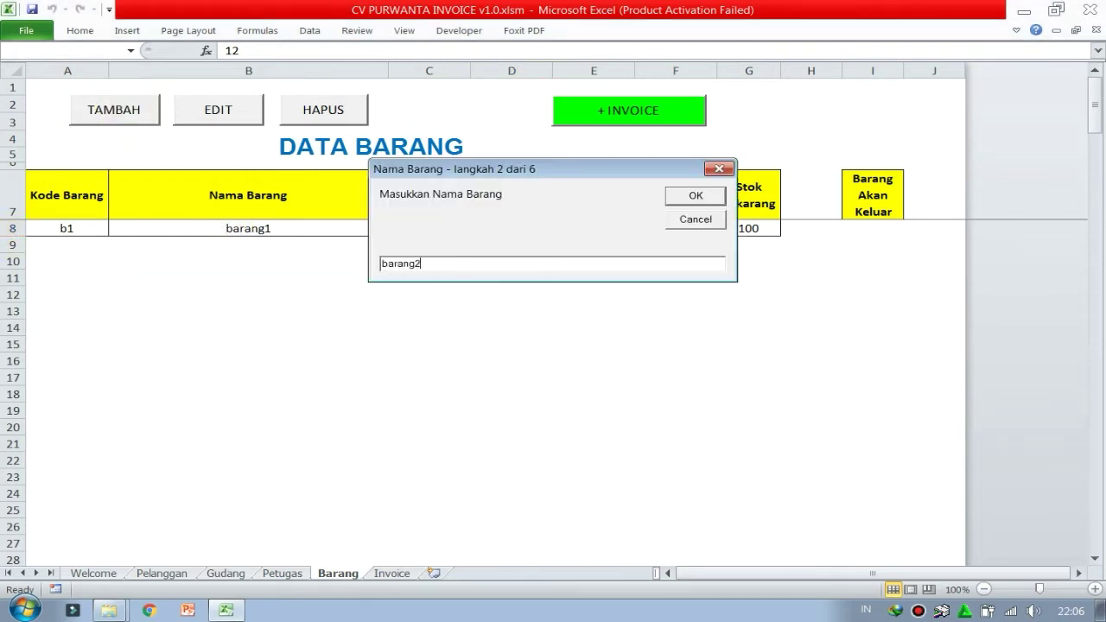
key("Return")
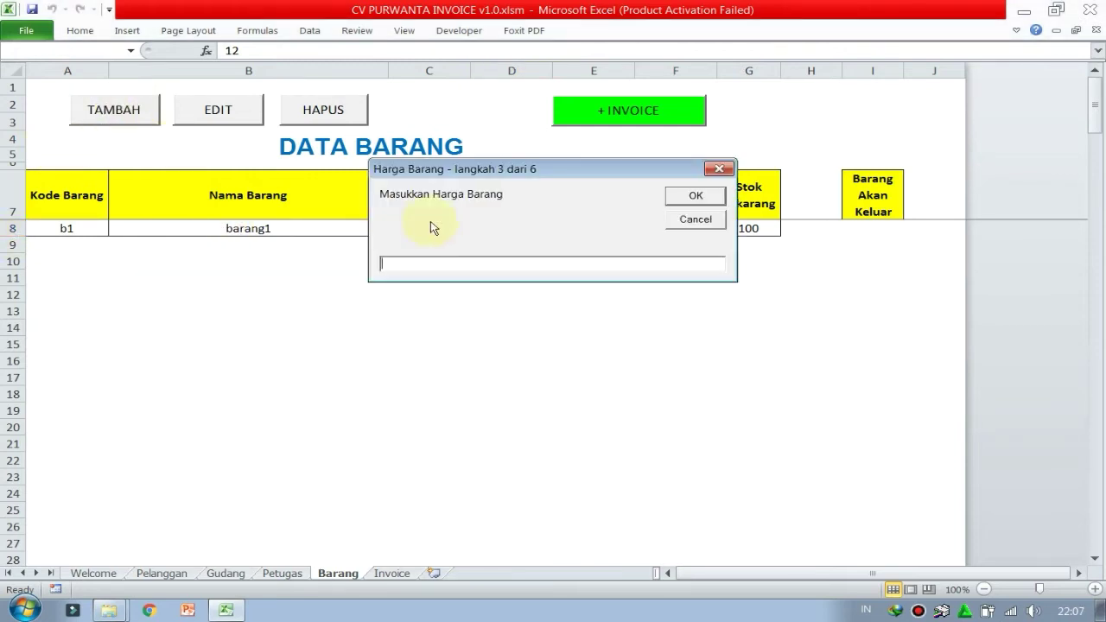
type("2000")
key("Return")
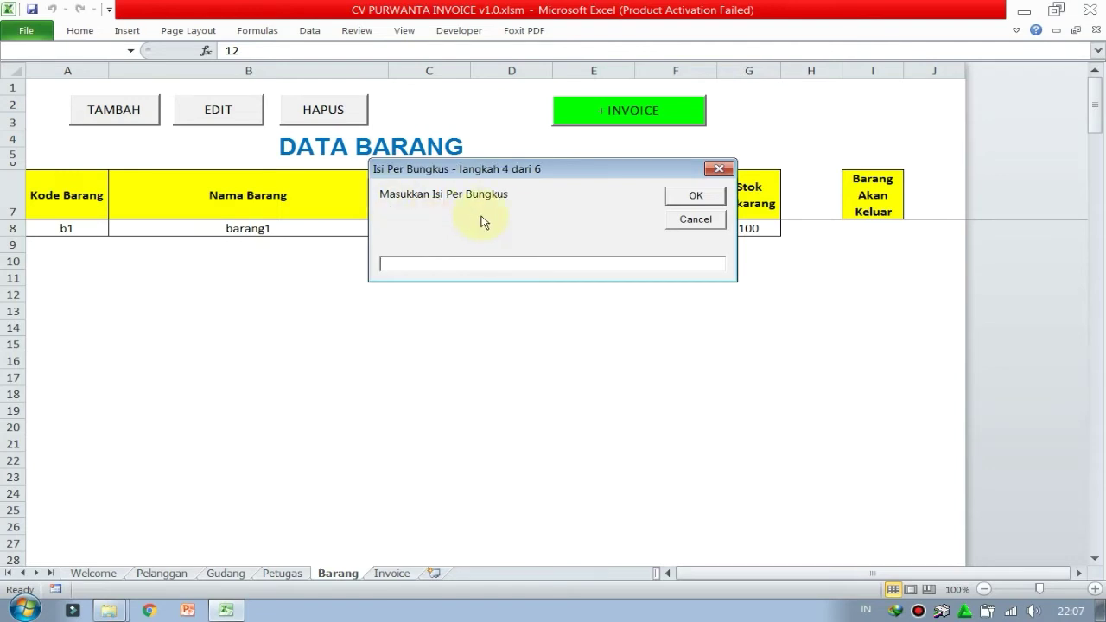
Complete item b2 with 1 piece per pack, unit pcs and a stock of 500.
type("1")
key("Return")
type("pc")
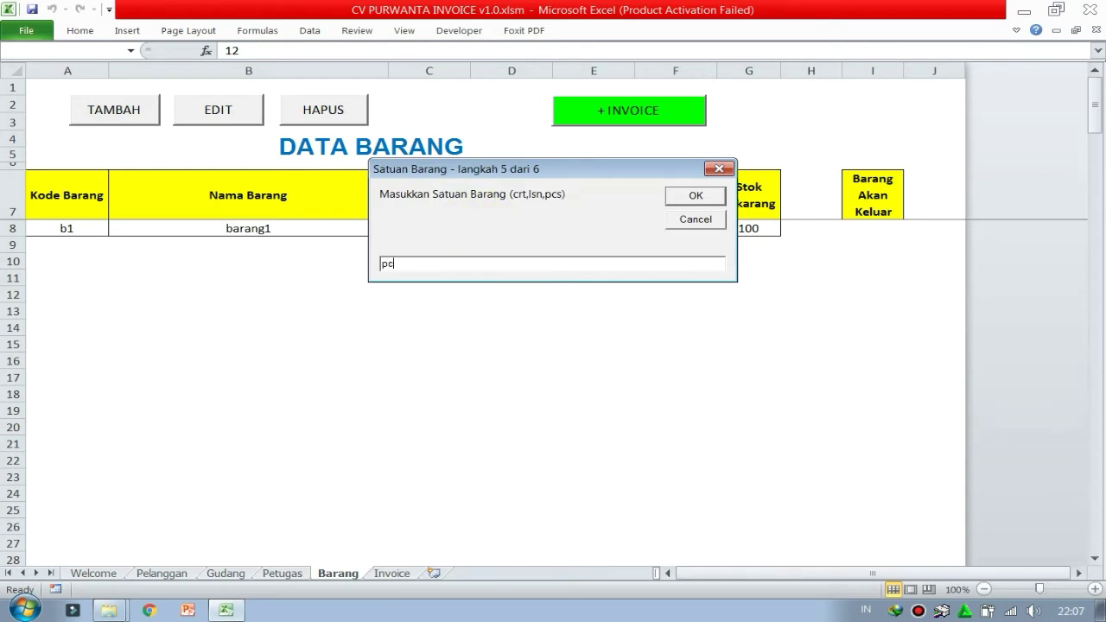
type("s")
key("Return")
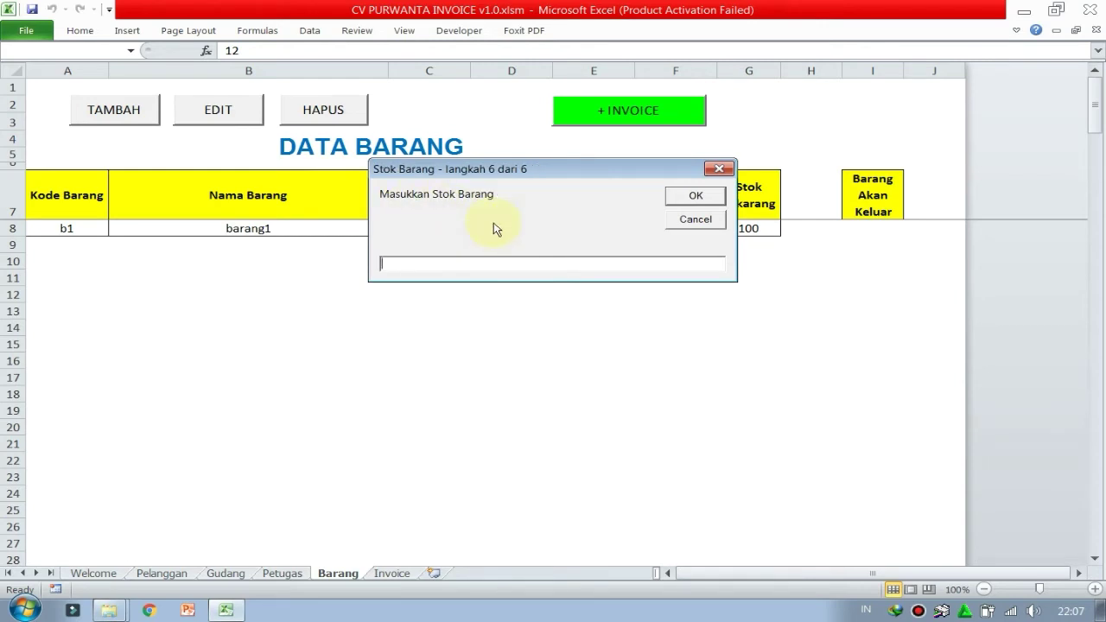
key("Return")
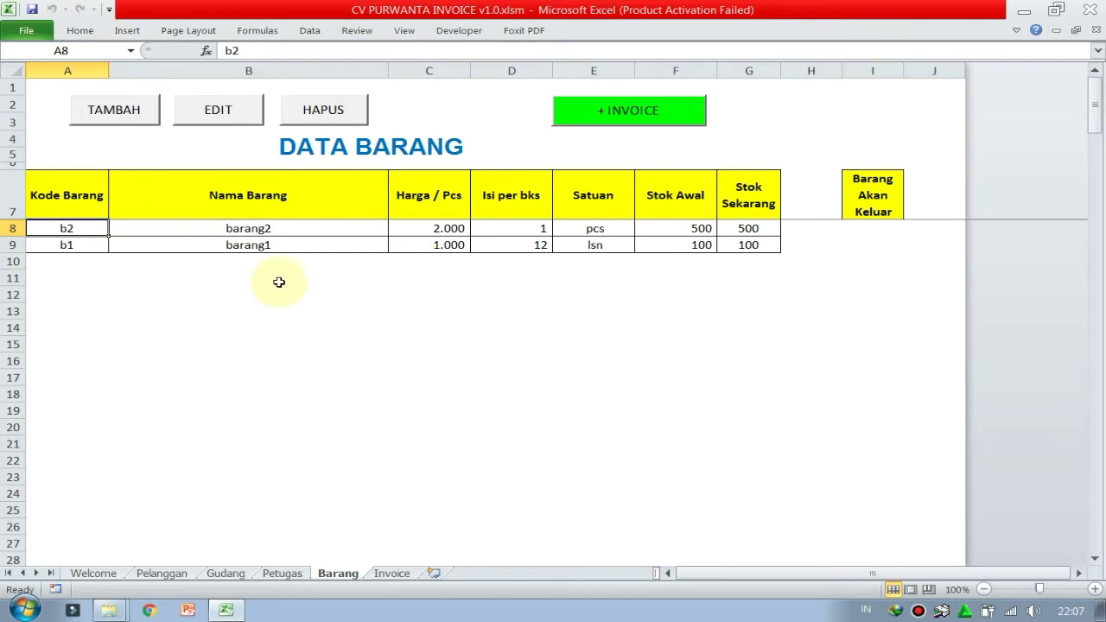
Try to edit the barang1 name directly in its cell.
double_click(278, 244)
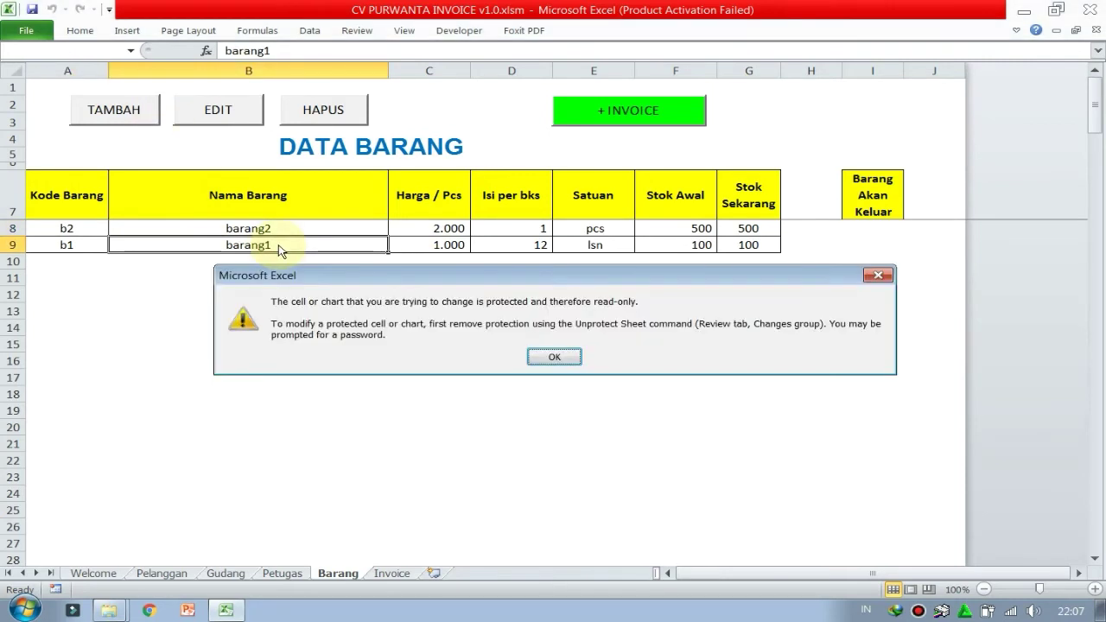
left_click(529, 358)
left_click(285, 227)
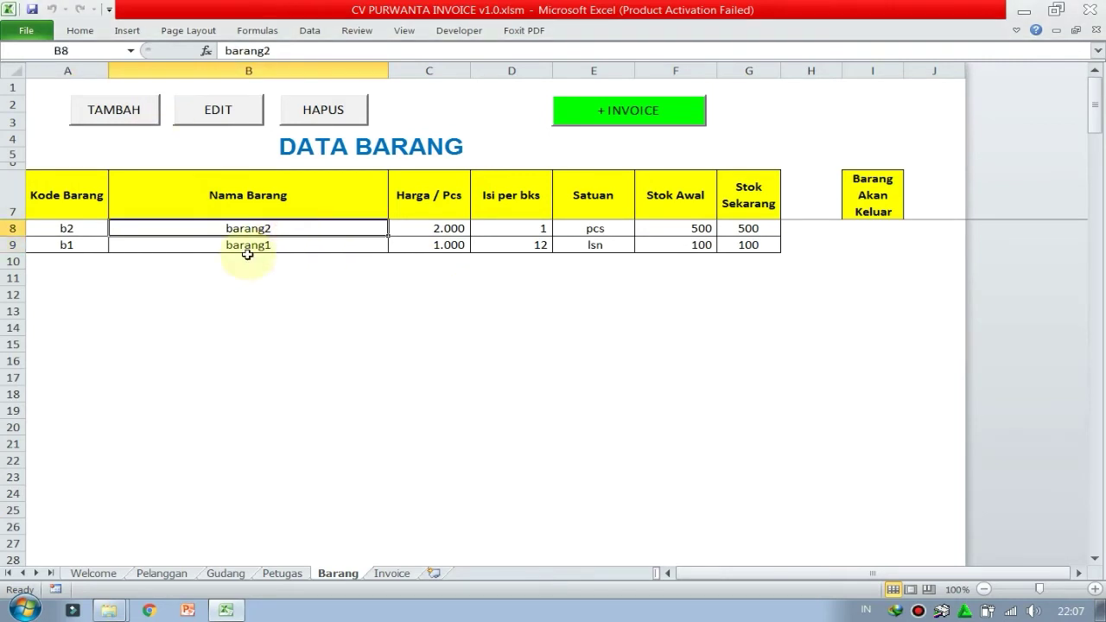
Set the price per piece of barang2 to 2.500 through the sheet's edit function.
left_click(407, 229)
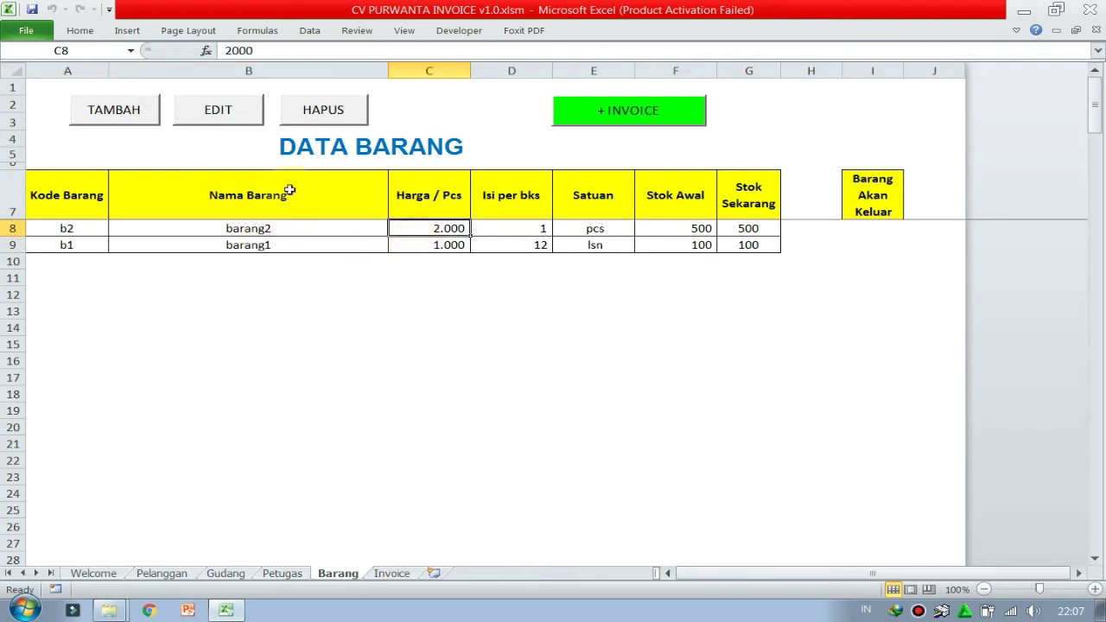
left_click(217, 110)
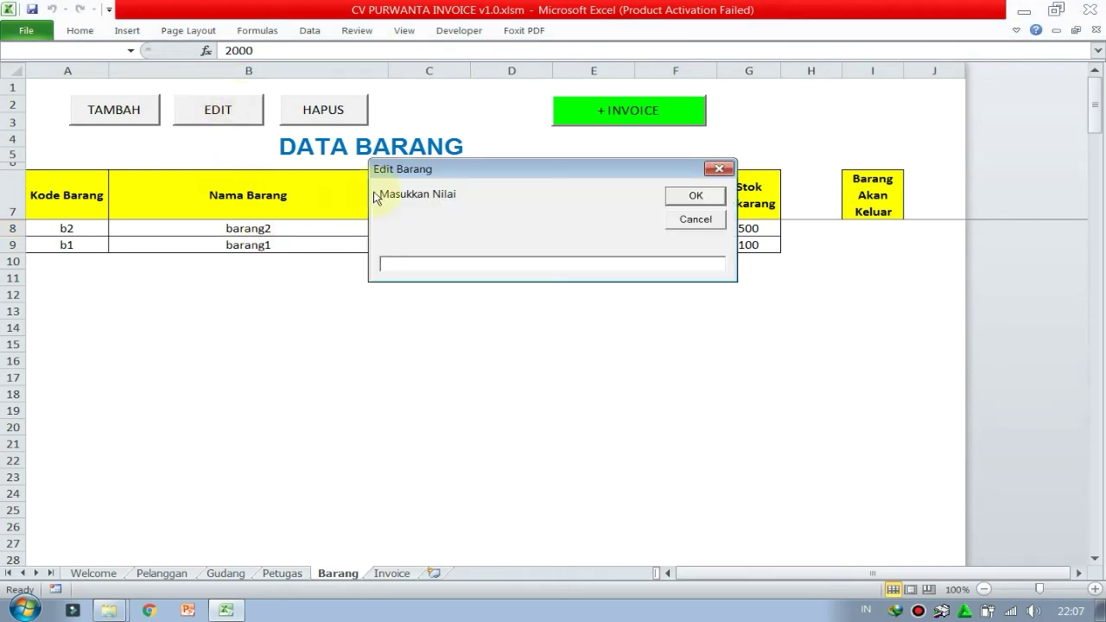
key("Escape")
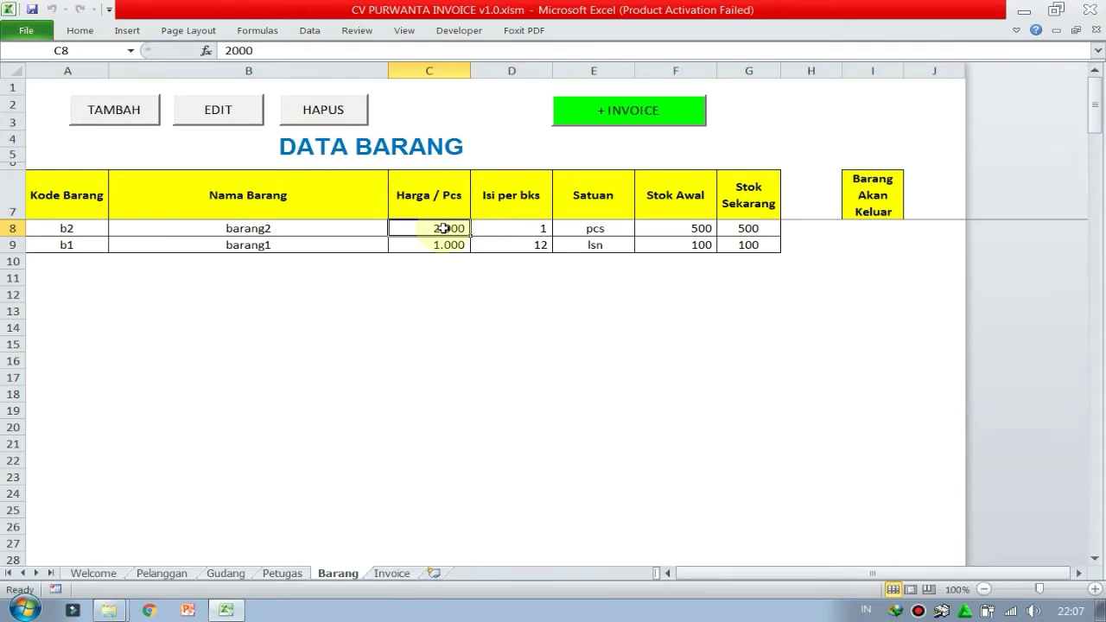
left_click(197, 116)
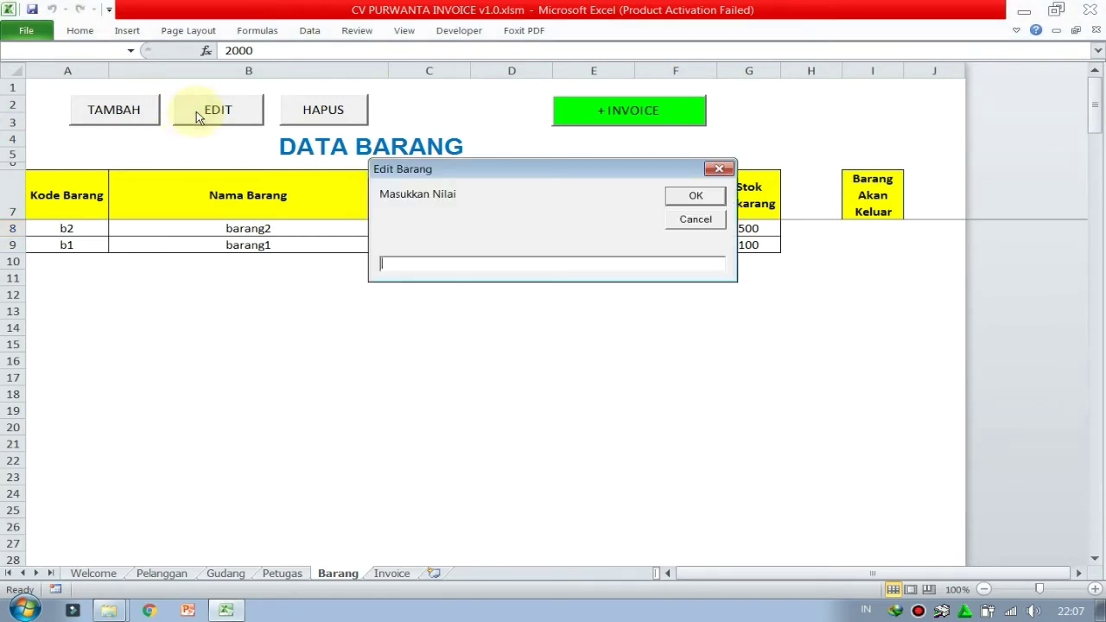
type("2.5")
type("00")
key("Return")
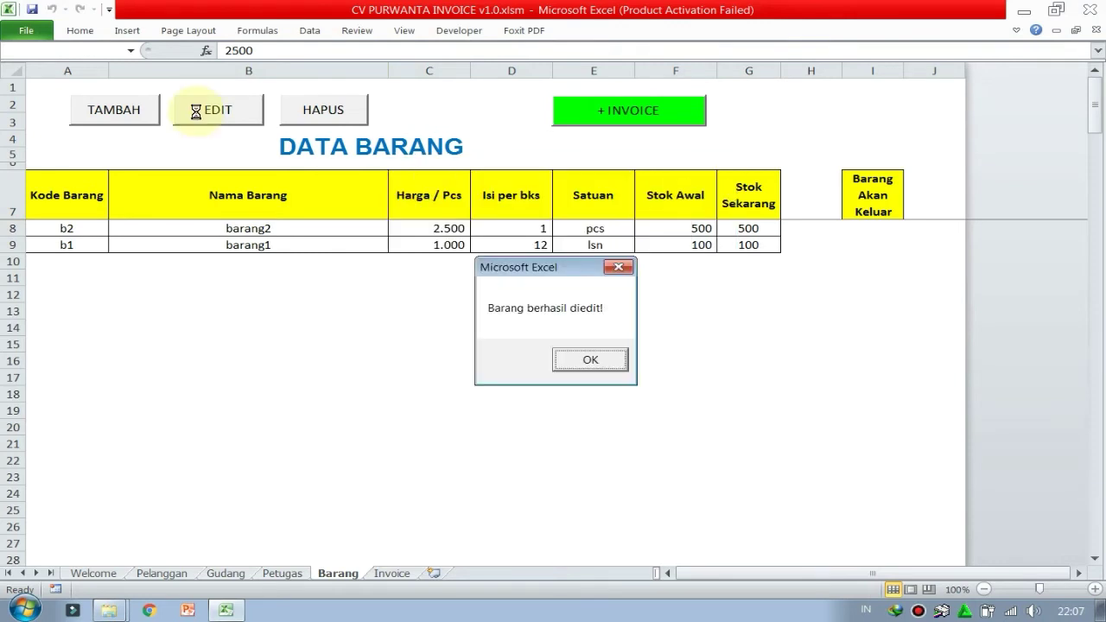
left_click(587, 357)
Set the price per piece of barang1 to 2000.
left_click(438, 248)
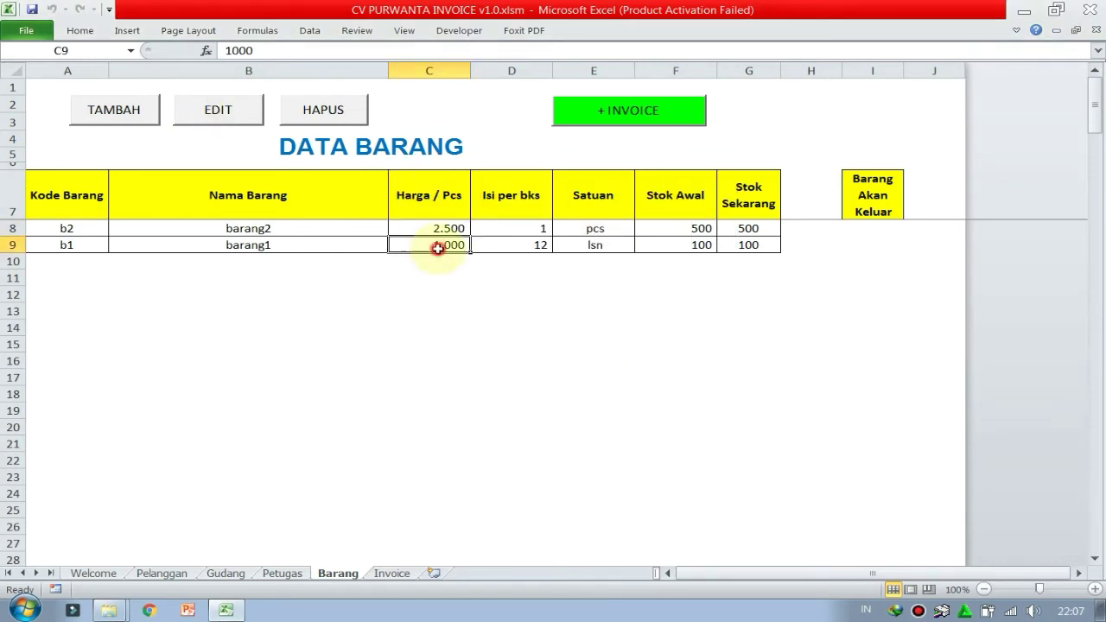
left_click(218, 112)
type("200")
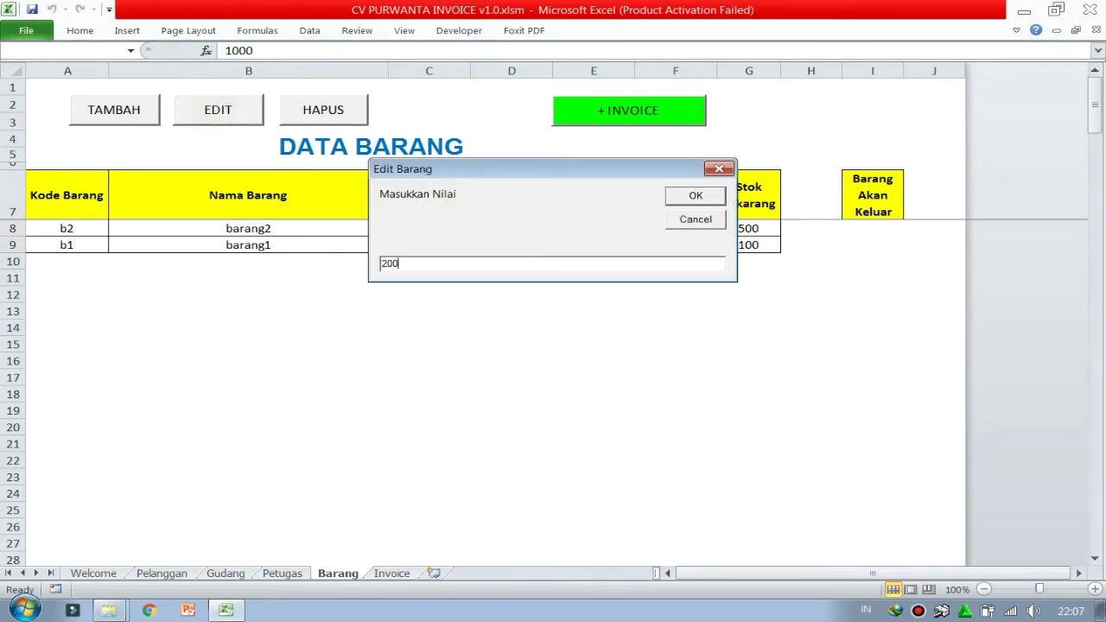
type("0")
key("Return")
left_click(610, 365)
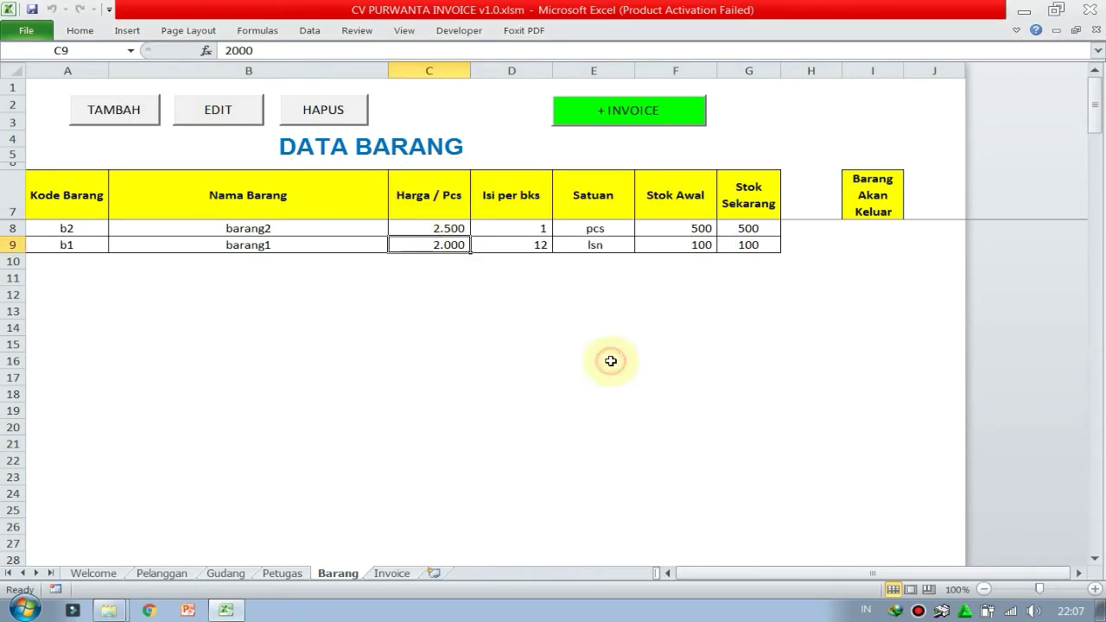
Set the initial stock (Stok Awal) of barang2 to 300.
left_click(659, 230)
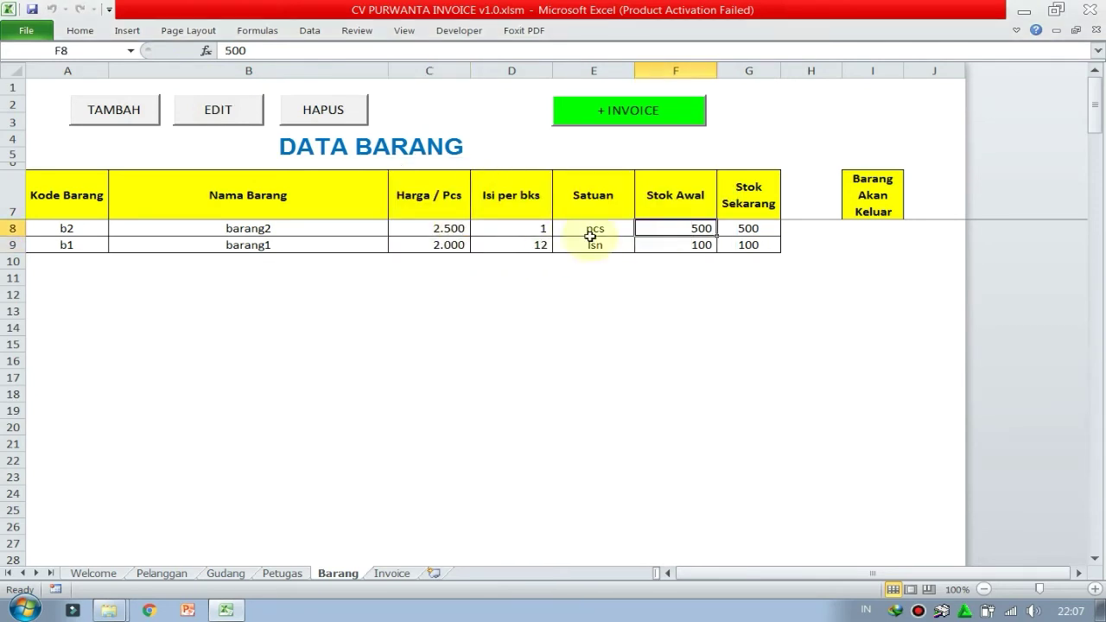
left_click(219, 110)
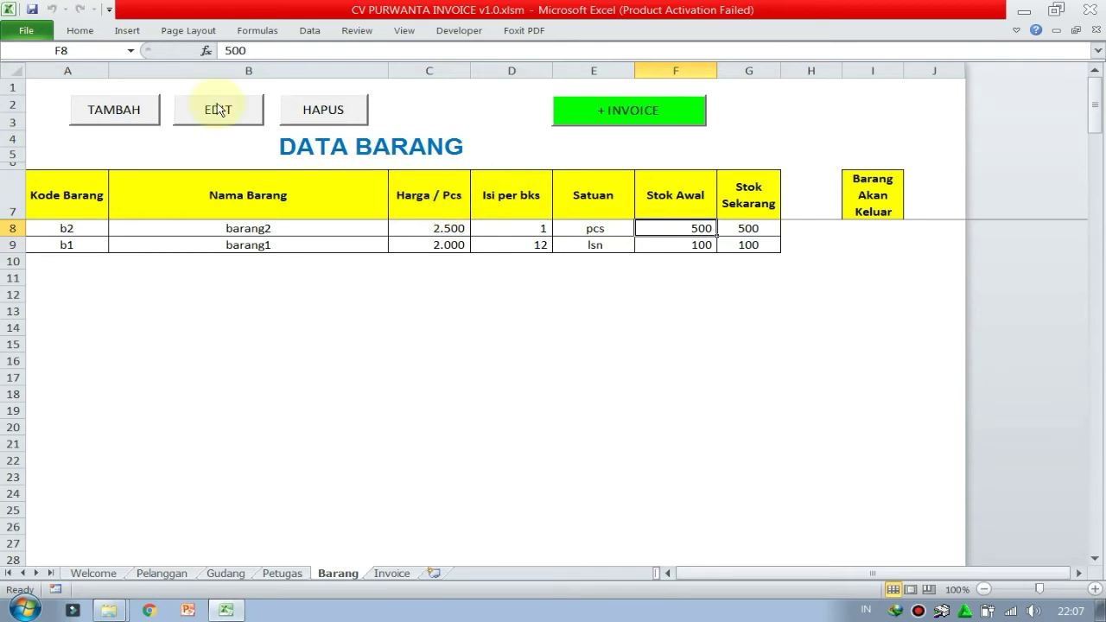
type("300")
key("Return")
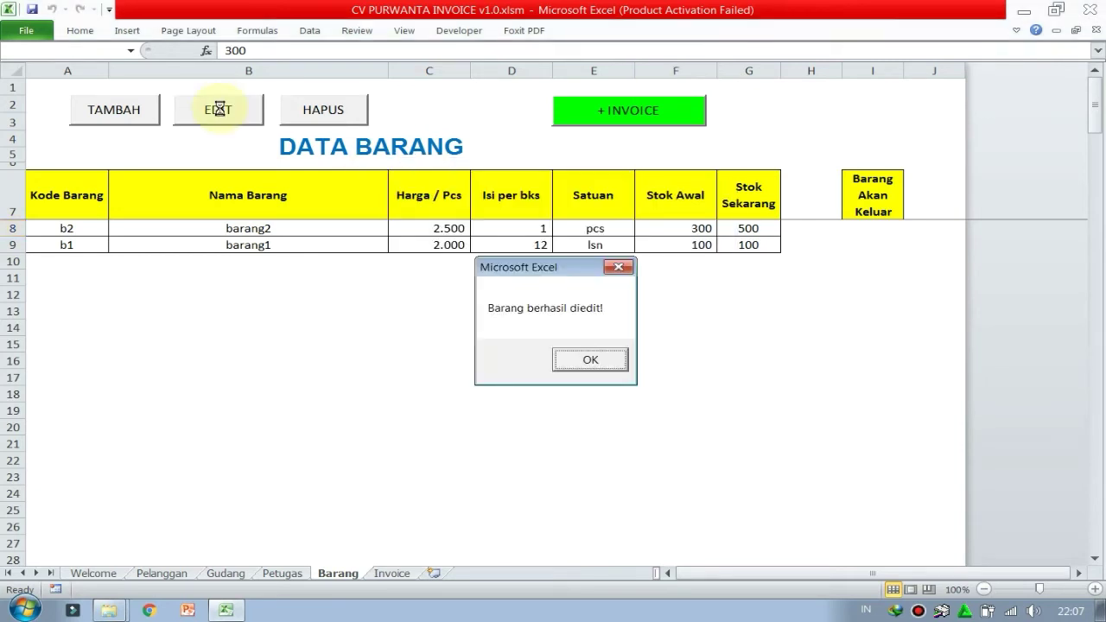
left_click(593, 370)
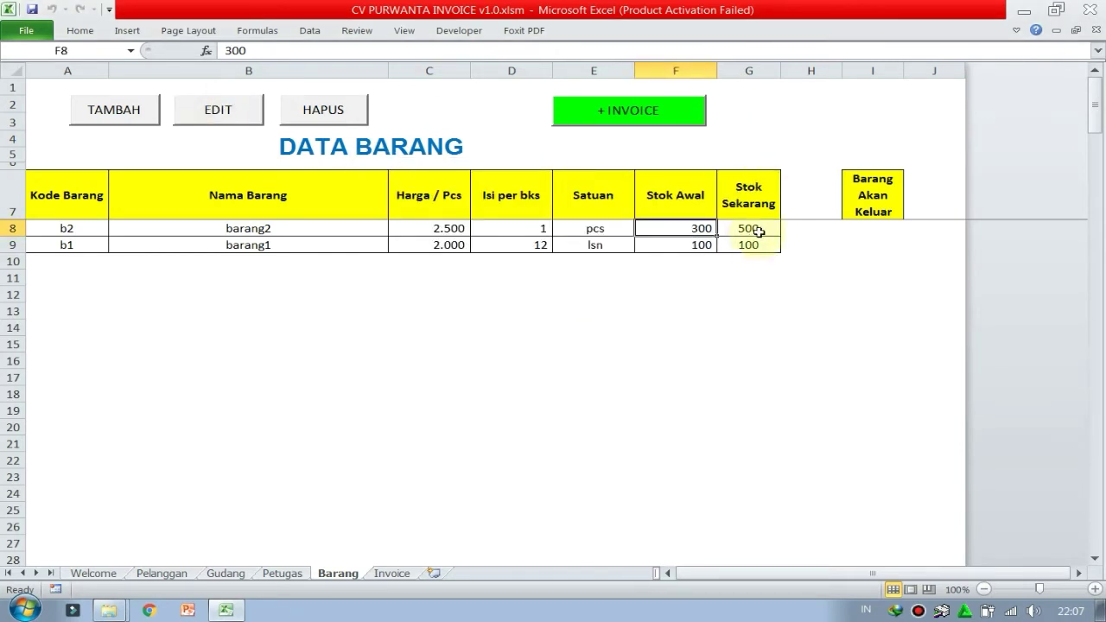
Set the current stock (Stok Sekarang) of barang2 to 300.
left_click(754, 229)
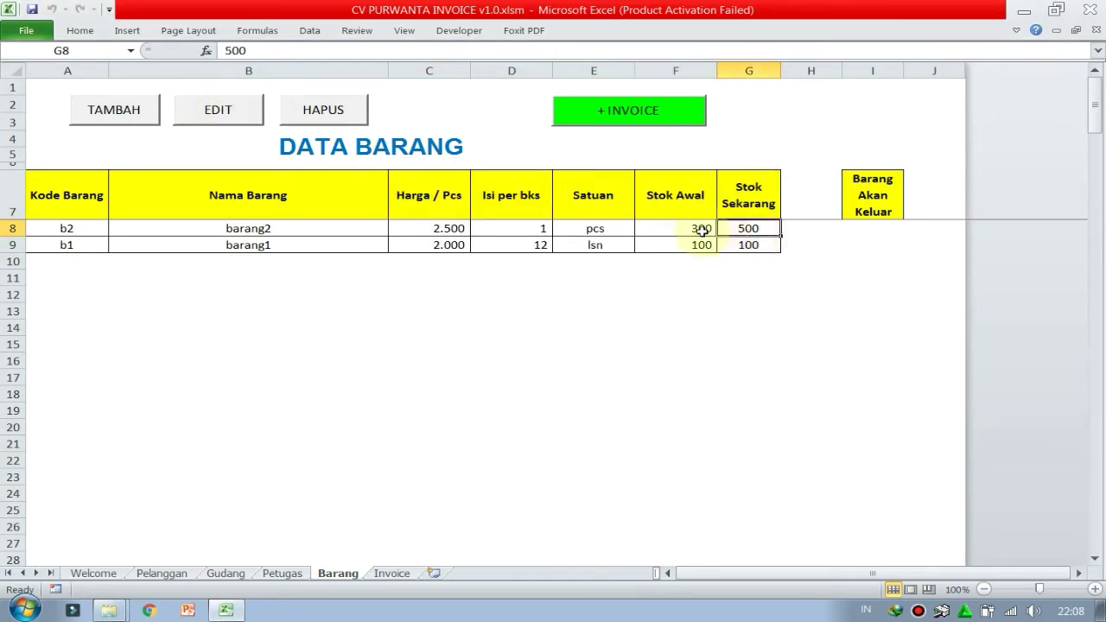
left_click(240, 111)
type("300")
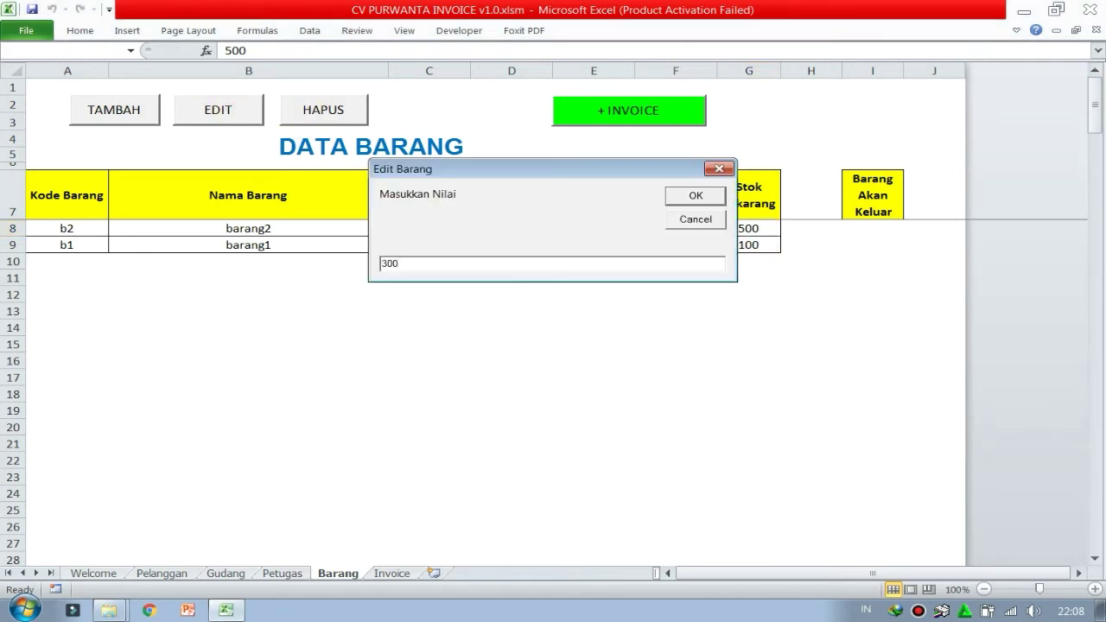
key("Return")
left_click(605, 362)
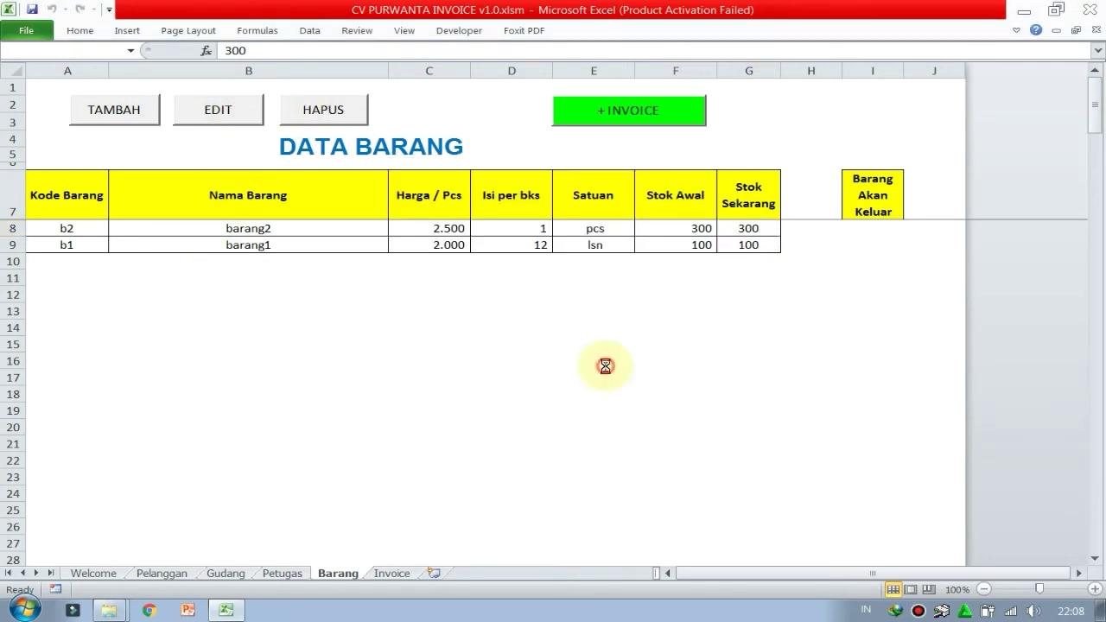
left_click(699, 313)
left_click(361, 232)
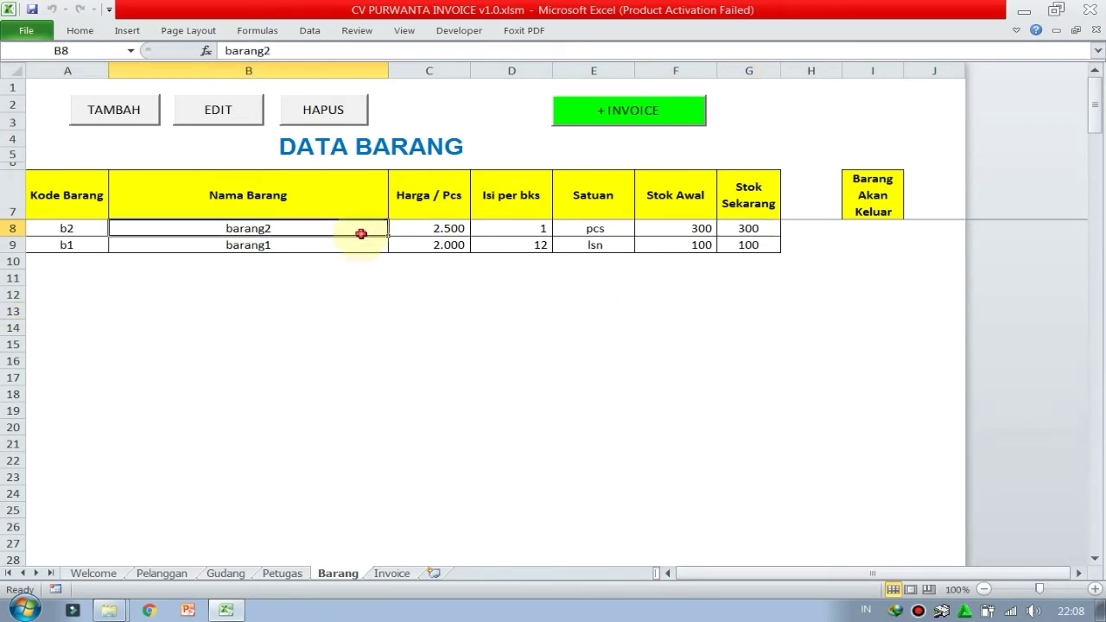
left_click(302, 244)
left_click(316, 232)
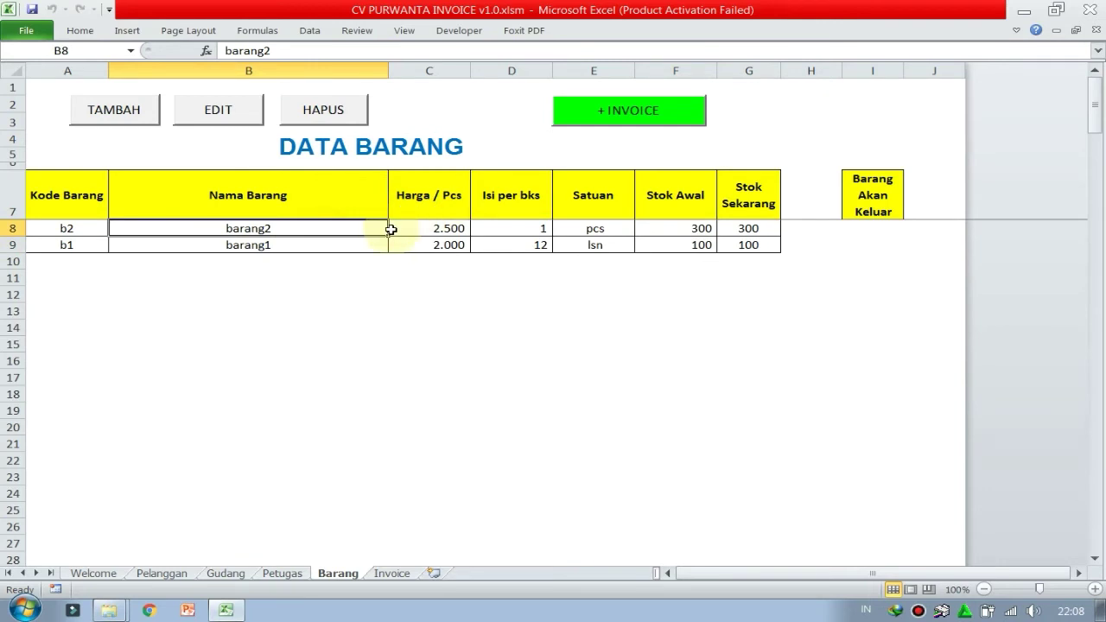
Add barang2 to the invoice with a quantity of 50 and no discount, and view it on the Invoice sheet.
left_click(357, 248)
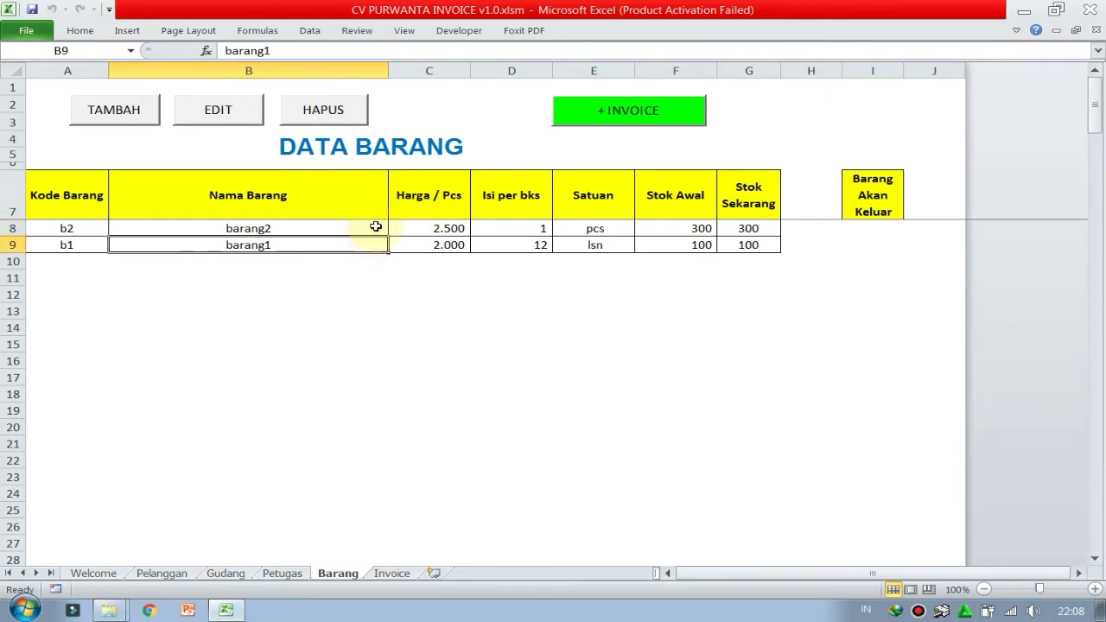
left_click(376, 227)
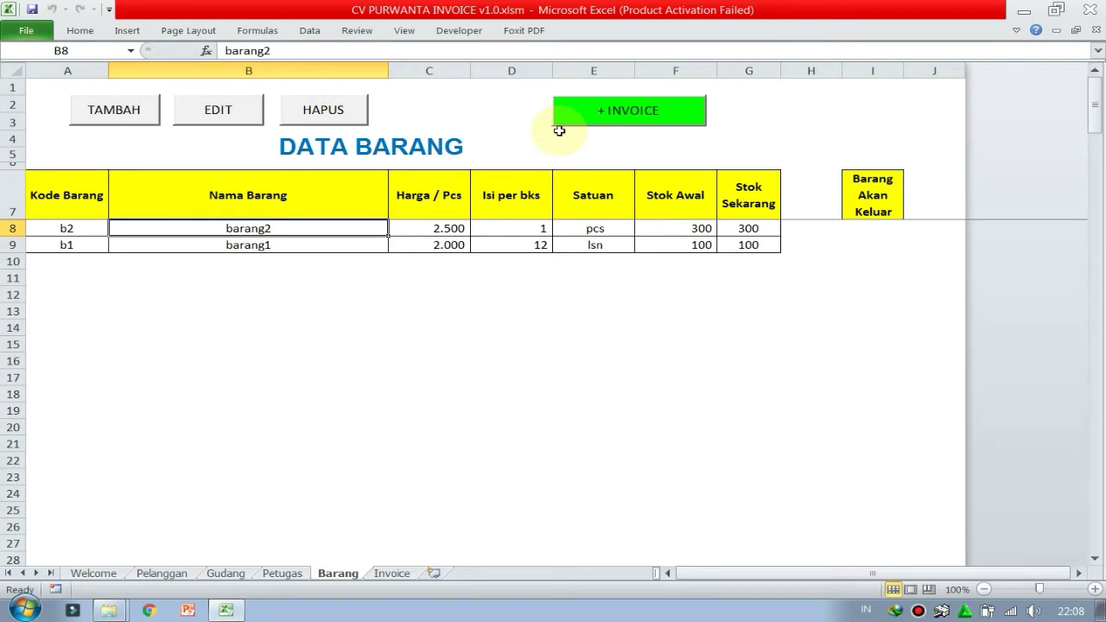
left_click(602, 119)
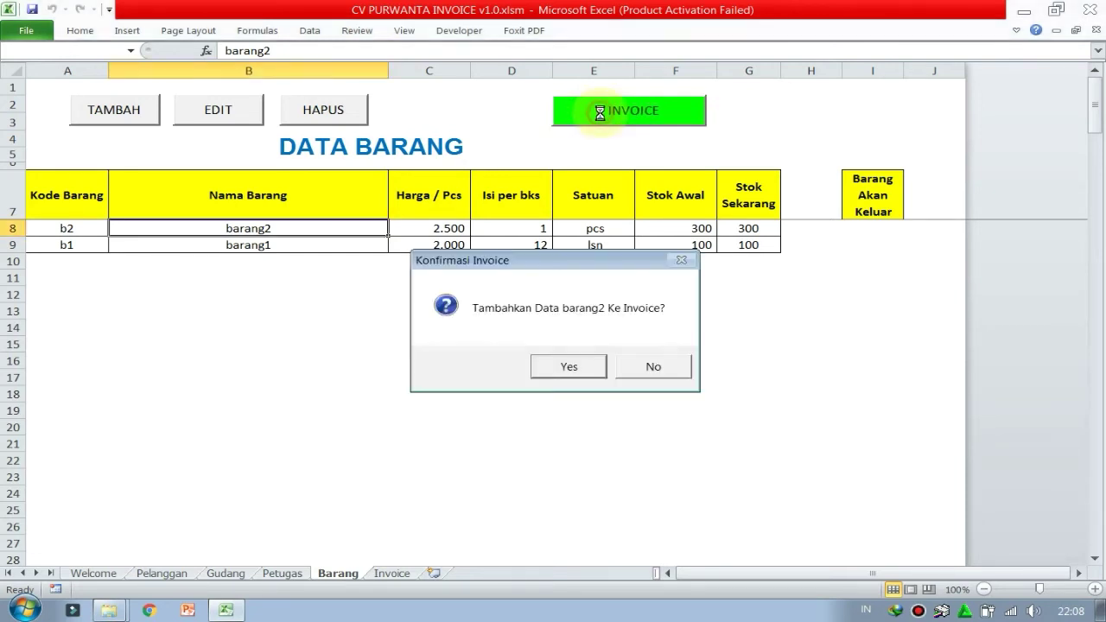
left_click(568, 366)
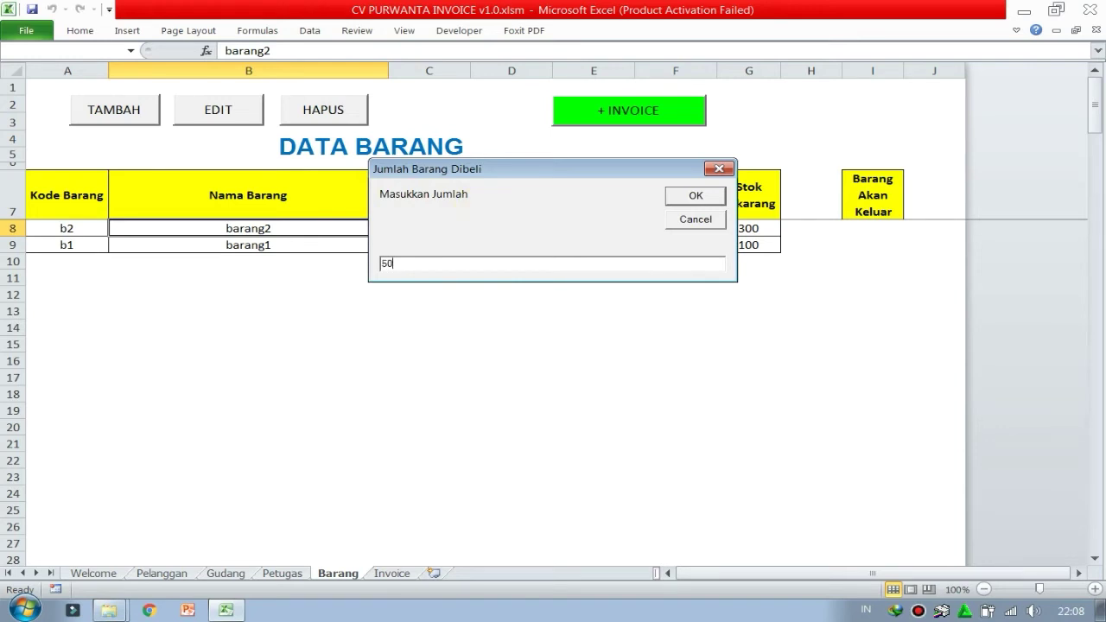
left_click(691, 199)
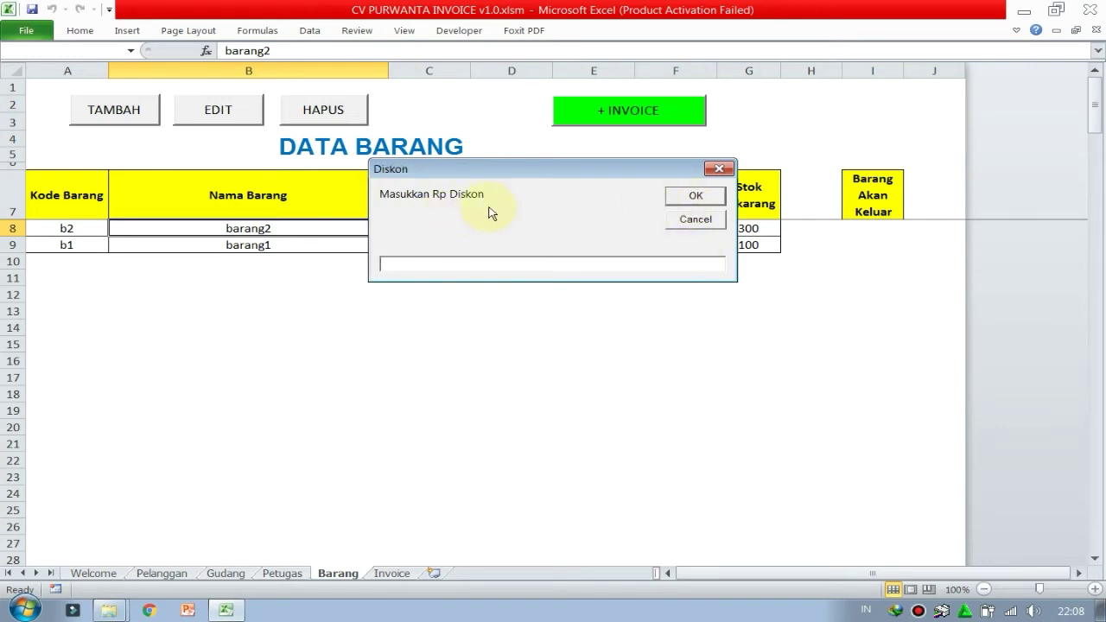
key("Return")
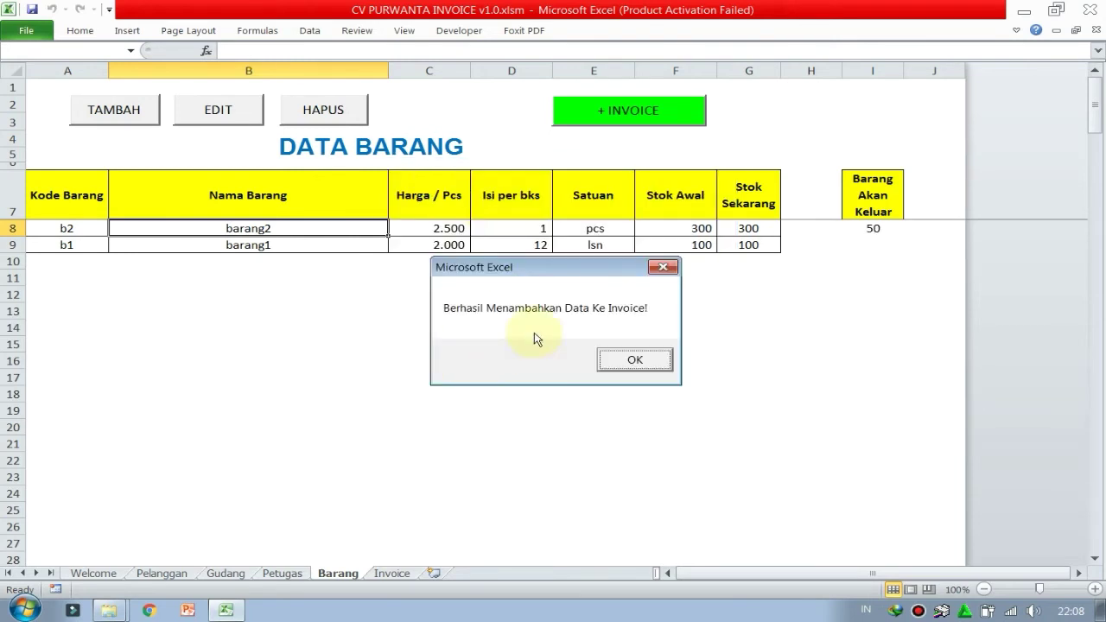
left_click(619, 360)
left_click(385, 574)
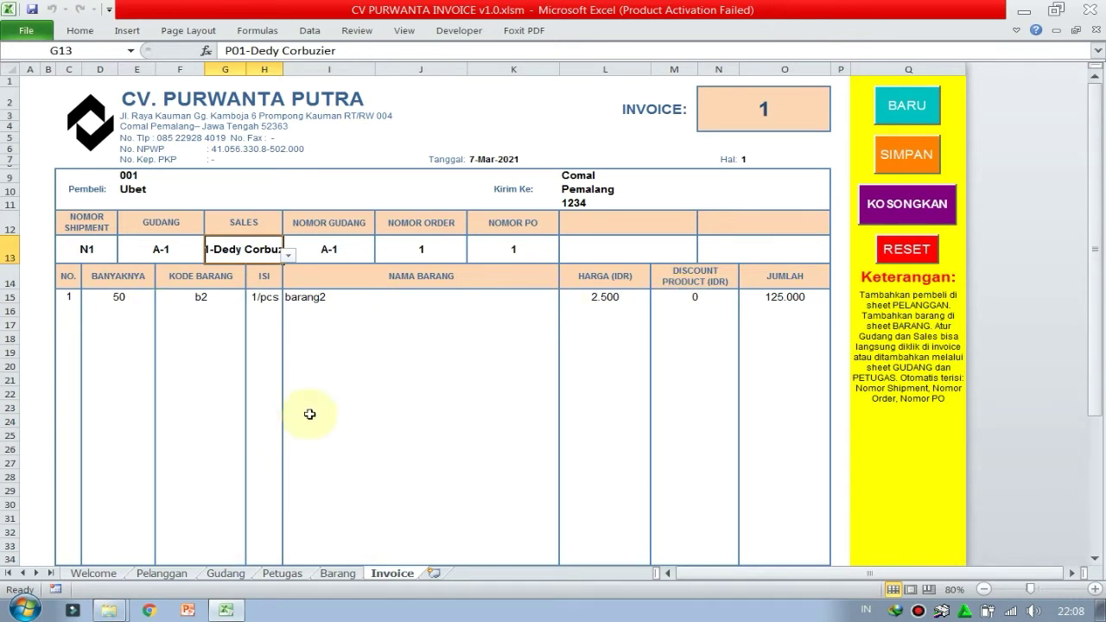
Try to add barang1 from the Barang sheet to the invoice with a quantity of 200.
left_click(354, 574)
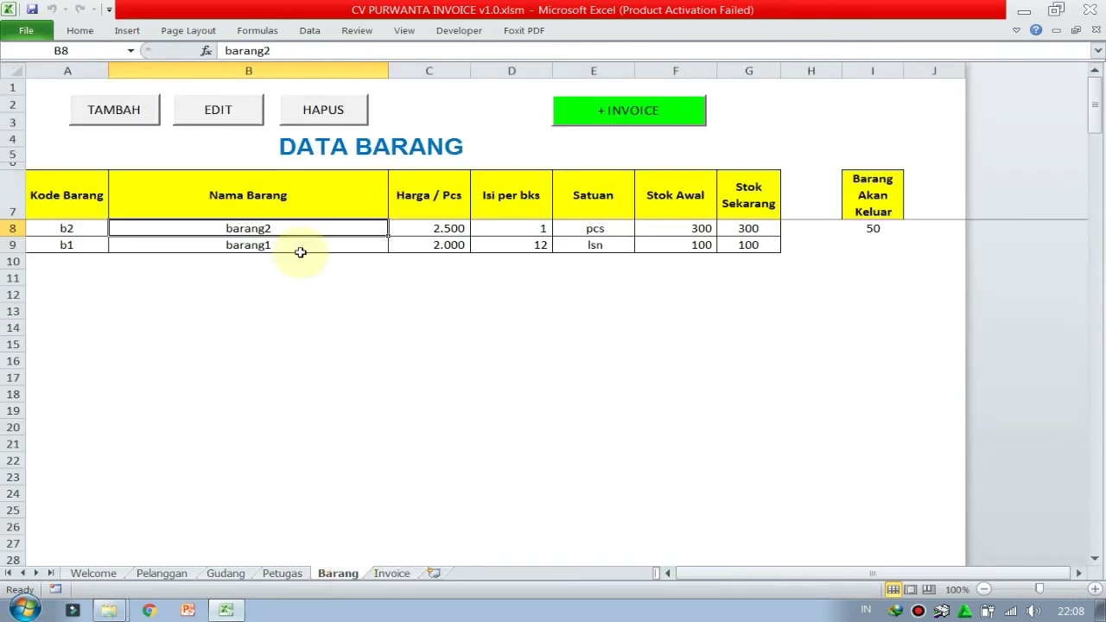
left_click(302, 245)
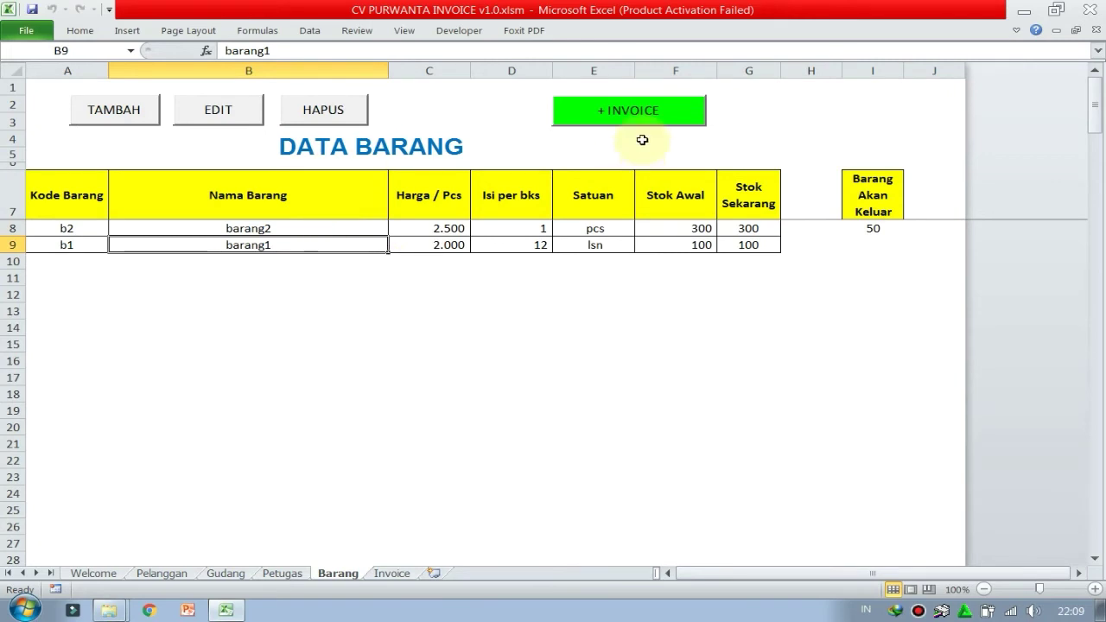
left_click(654, 110)
left_click(563, 364)
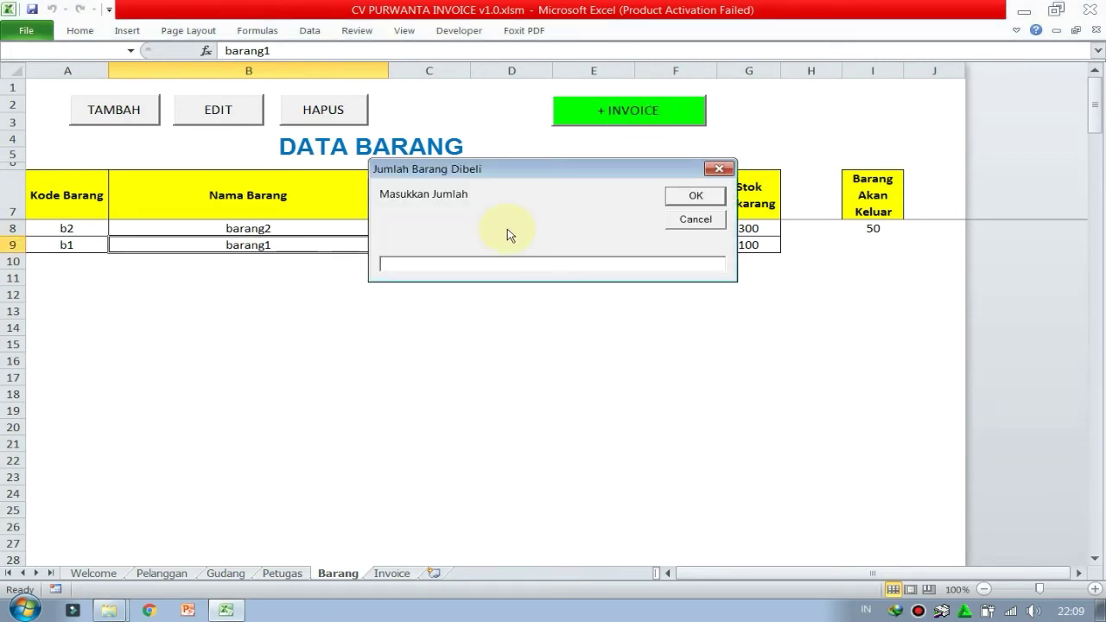
left_click_drag(570, 170, 493, 293)
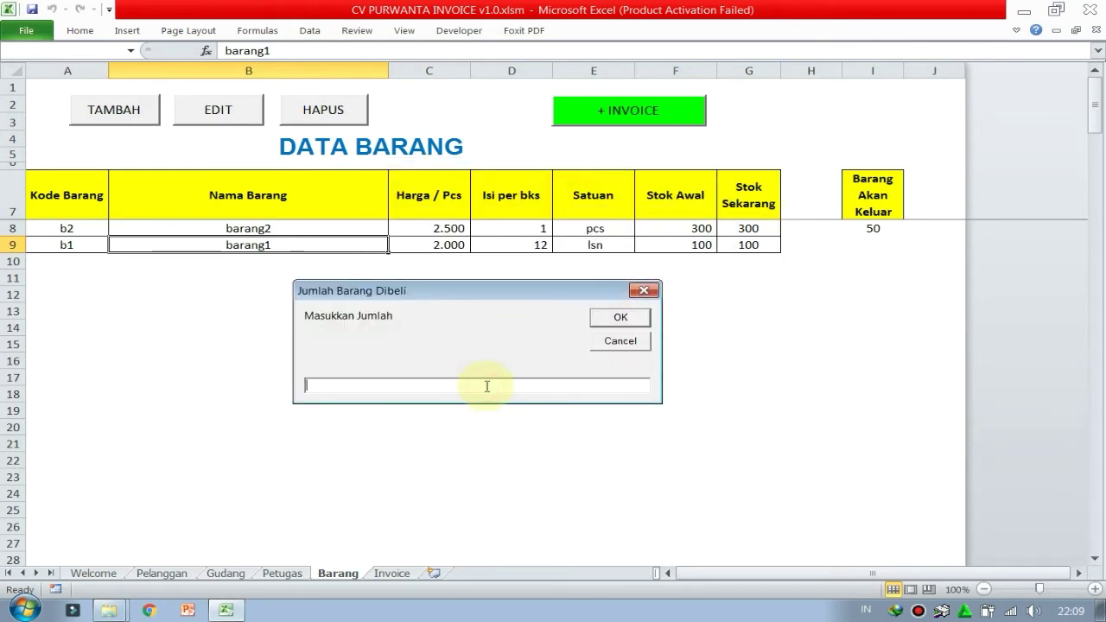
type("200")
left_click(620, 317)
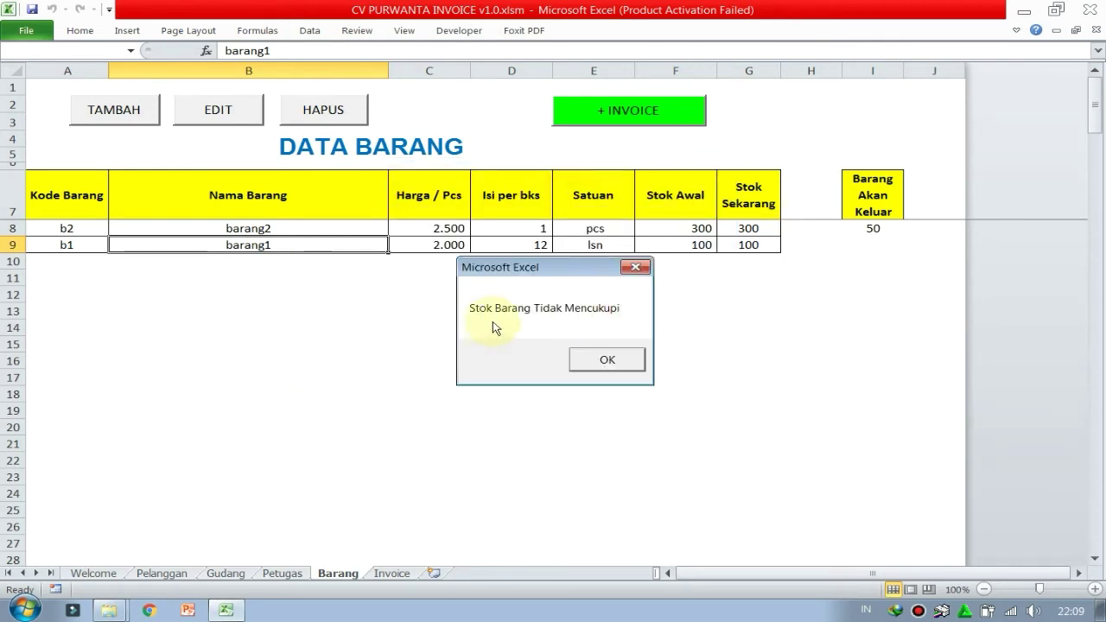
left_click(609, 366)
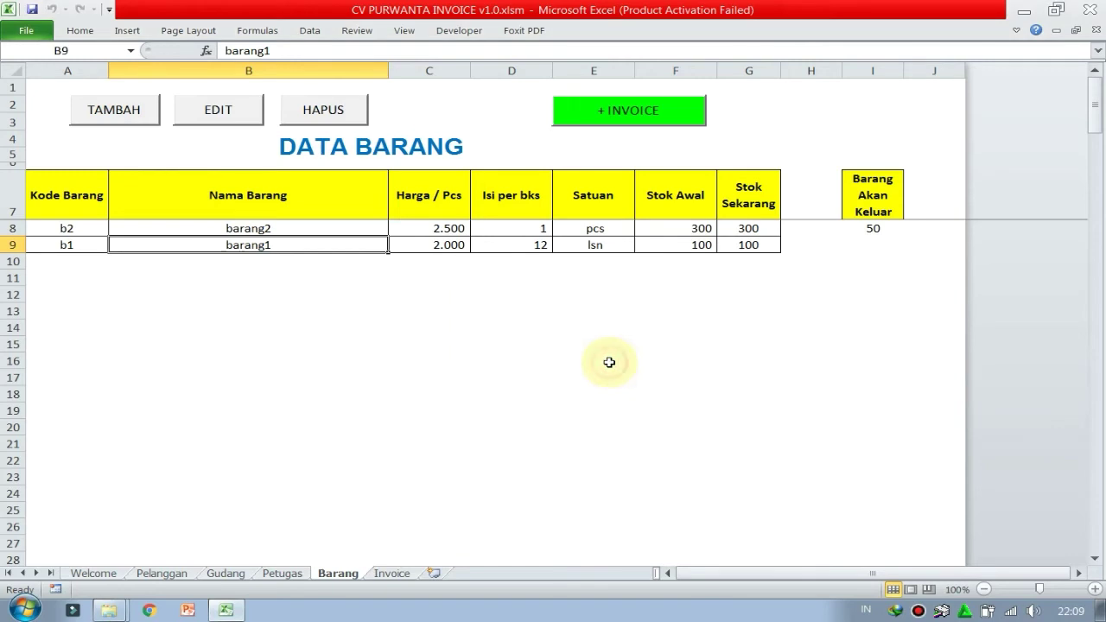
Add barang1 to the invoice with a quantity of 90 and a discount of Rp 5000.
left_click(586, 123)
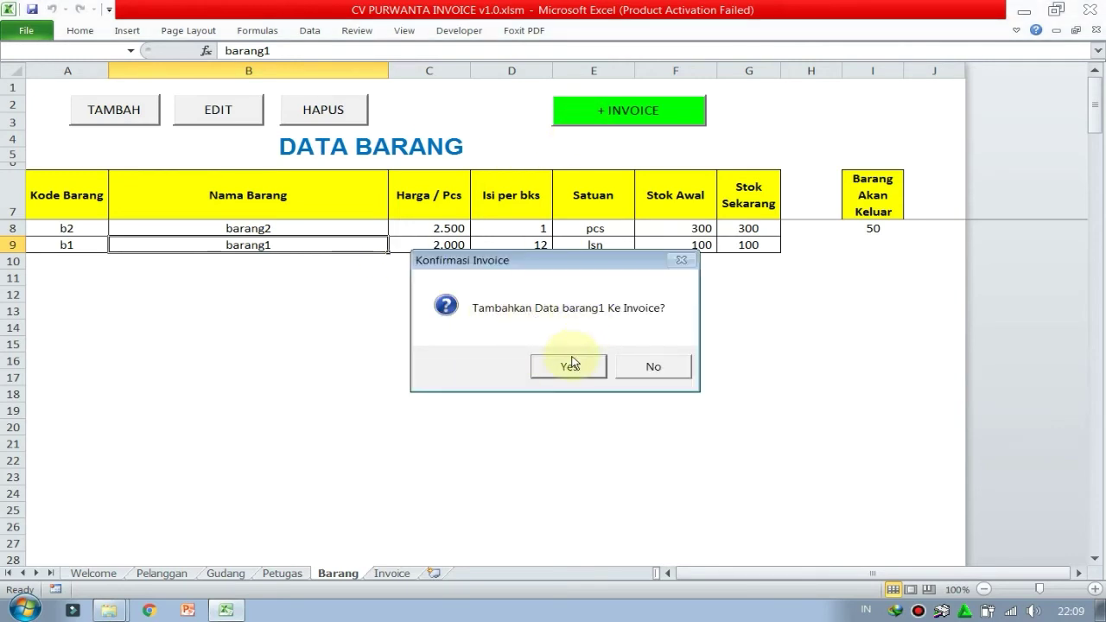
left_click(570, 366)
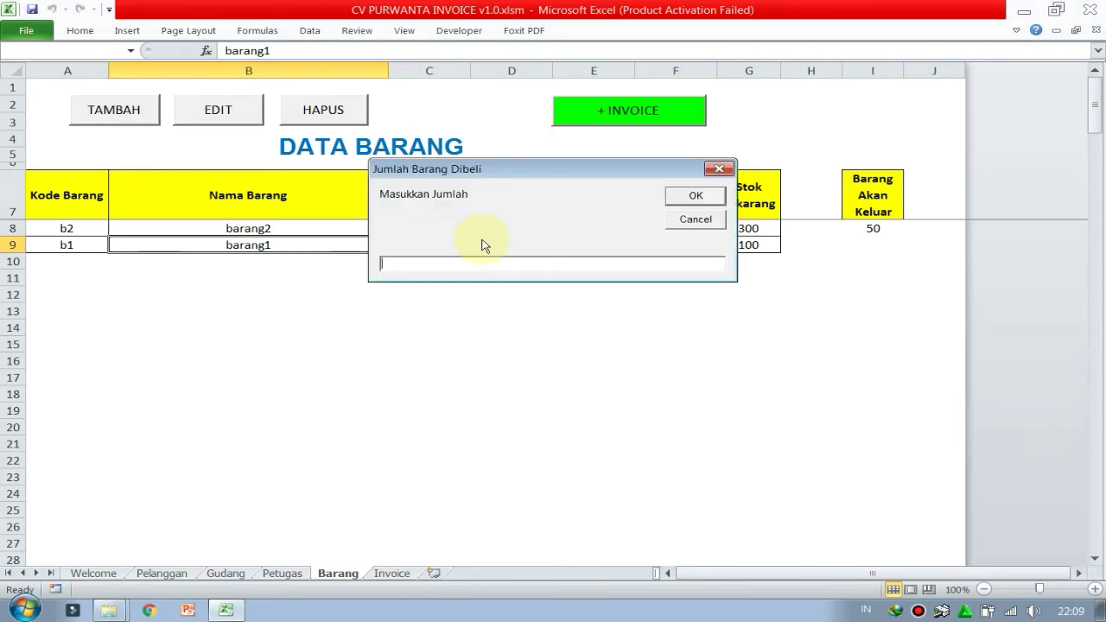
type("90")
left_click(695, 195)
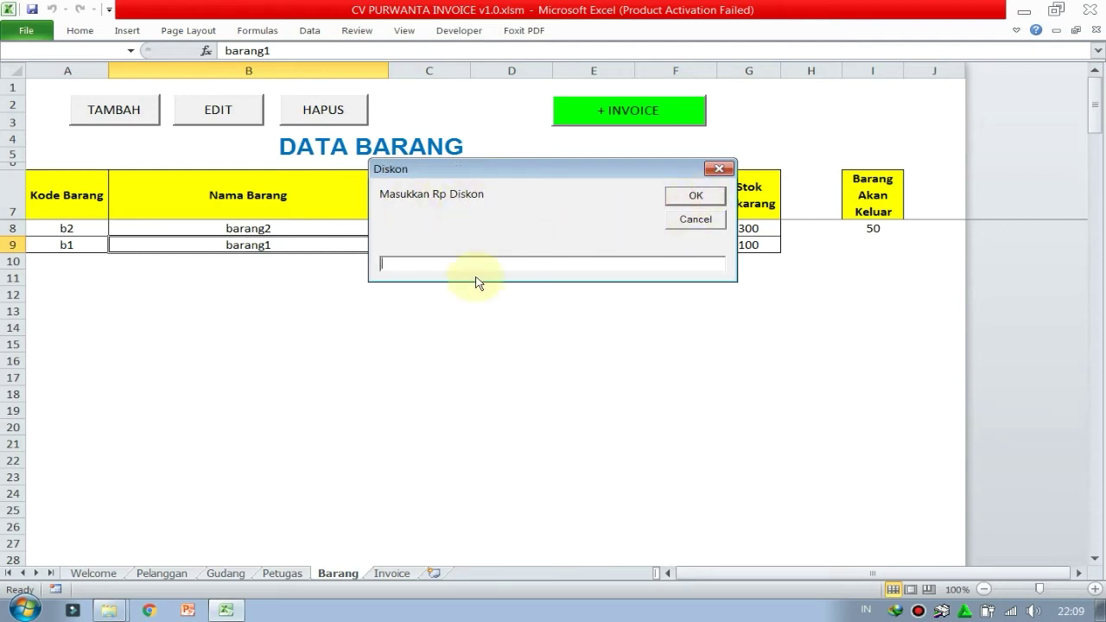
type("5000")
key("Return")
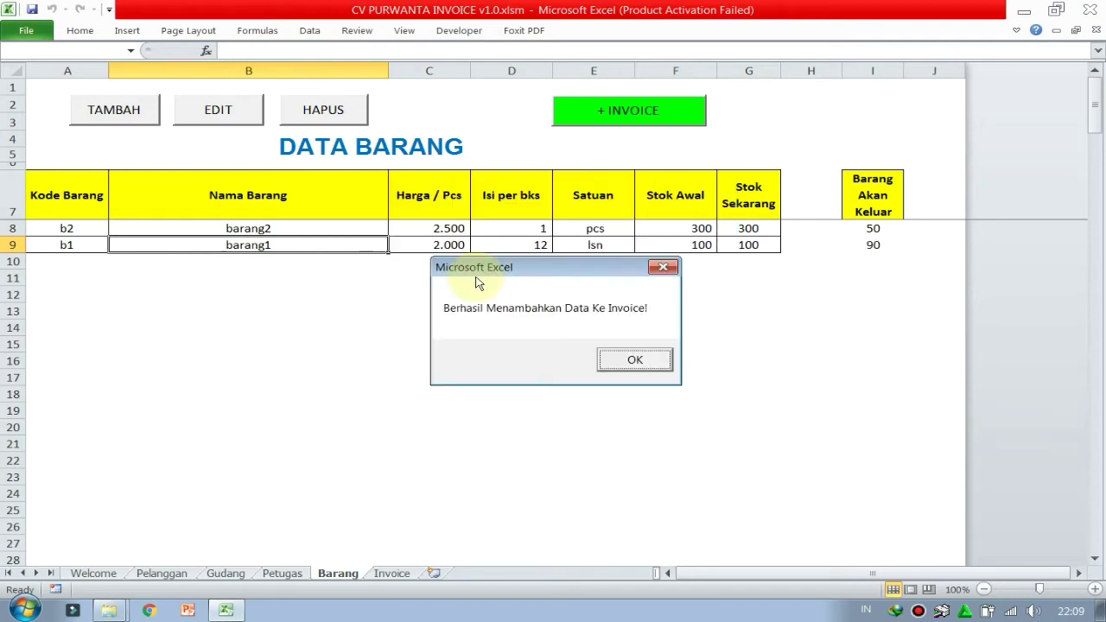
left_click(634, 358)
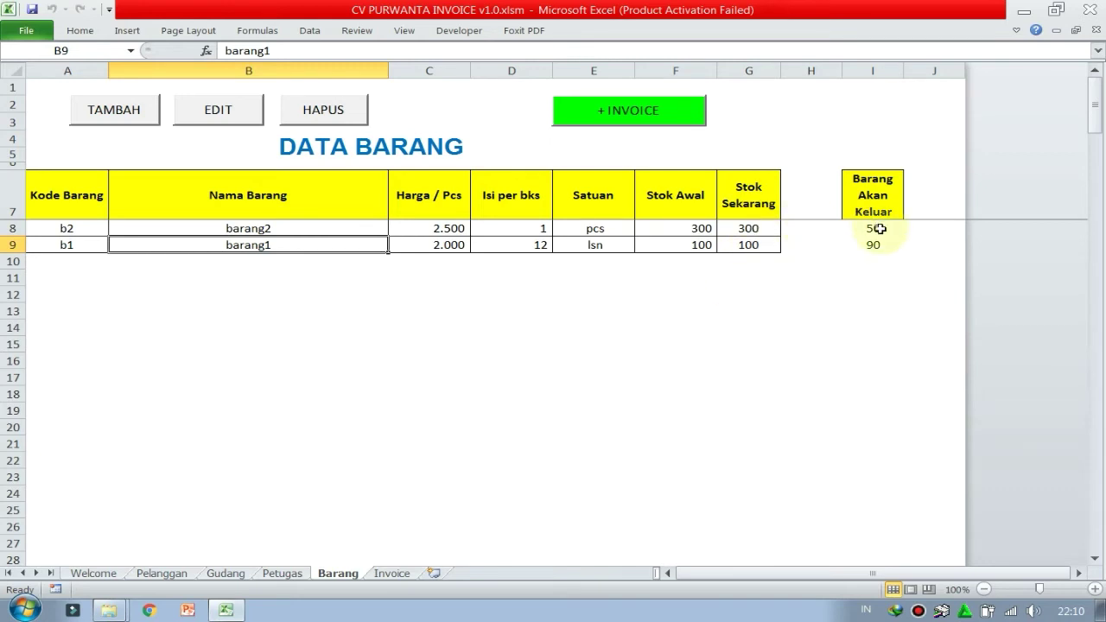
Examine the item lines, discounts and totals on the Invoice sheet at 70% zoom.
left_click(395, 575)
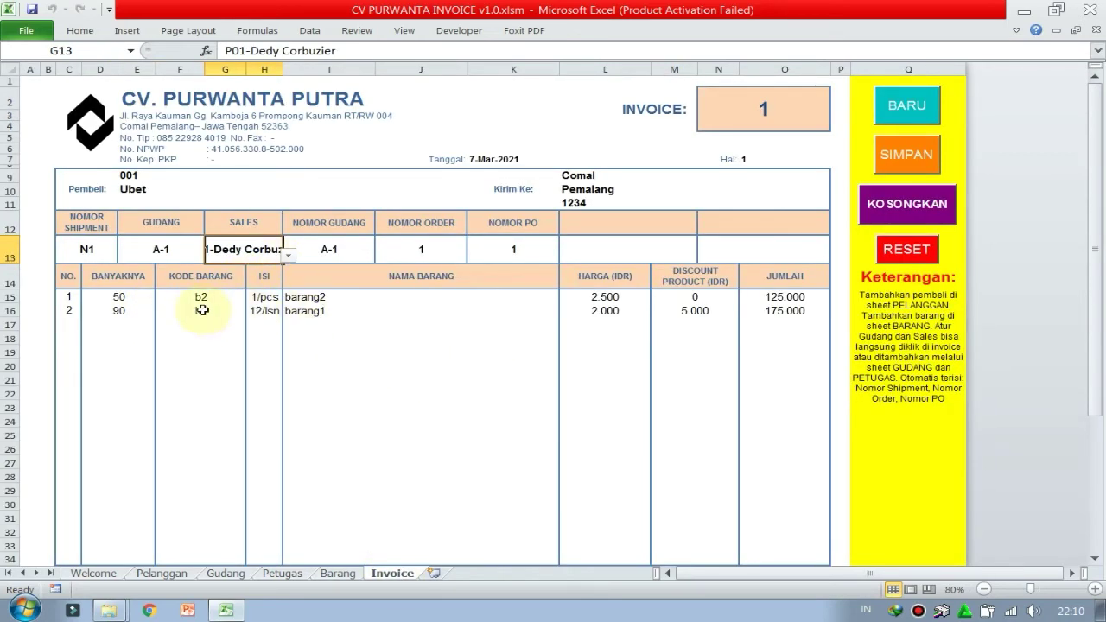
scroll(1094, 250, "down", 5)
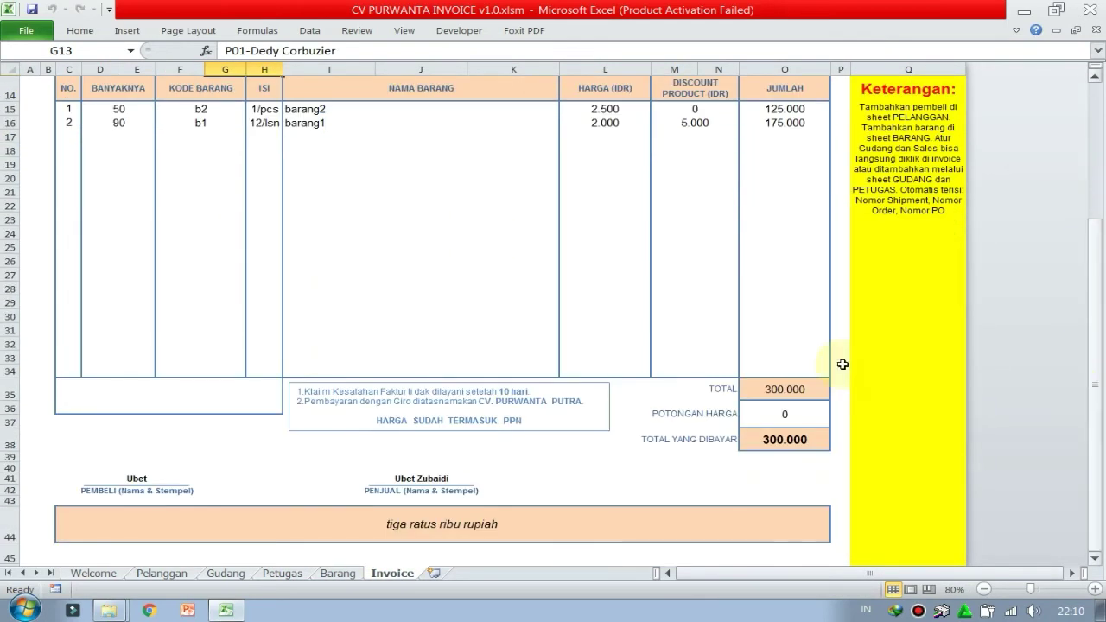
mouse_move(1092, 371)
left_mouse_down()
mouse_move(1093, 218)
mouse_move(1090, 372)
left_mouse_up()
left_click(983, 588)
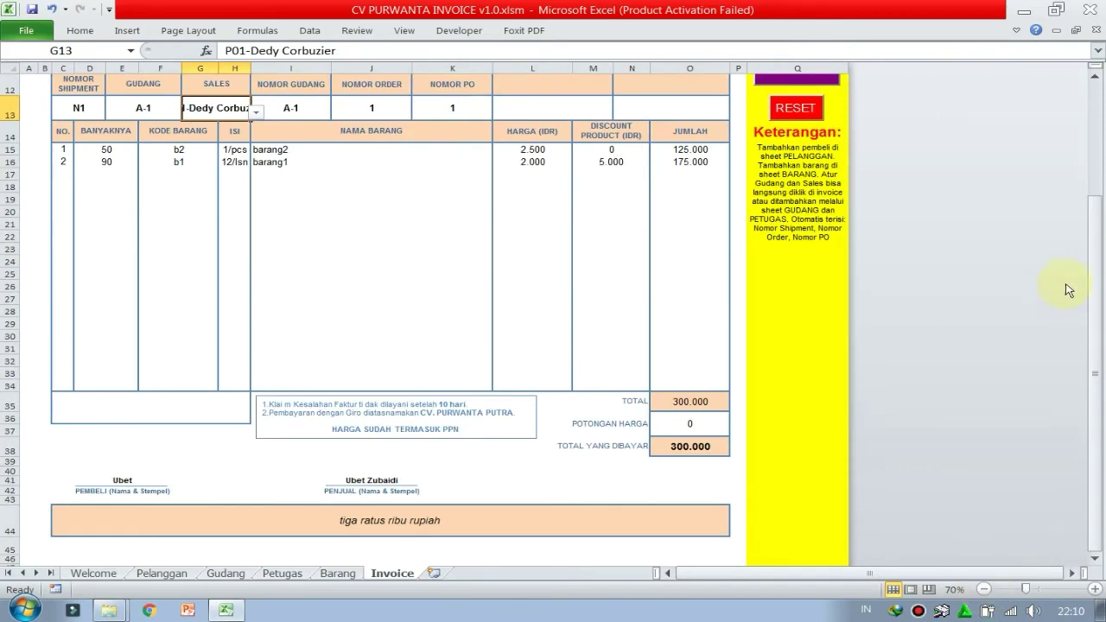
left_click_drag(1090, 292, 1089, 184)
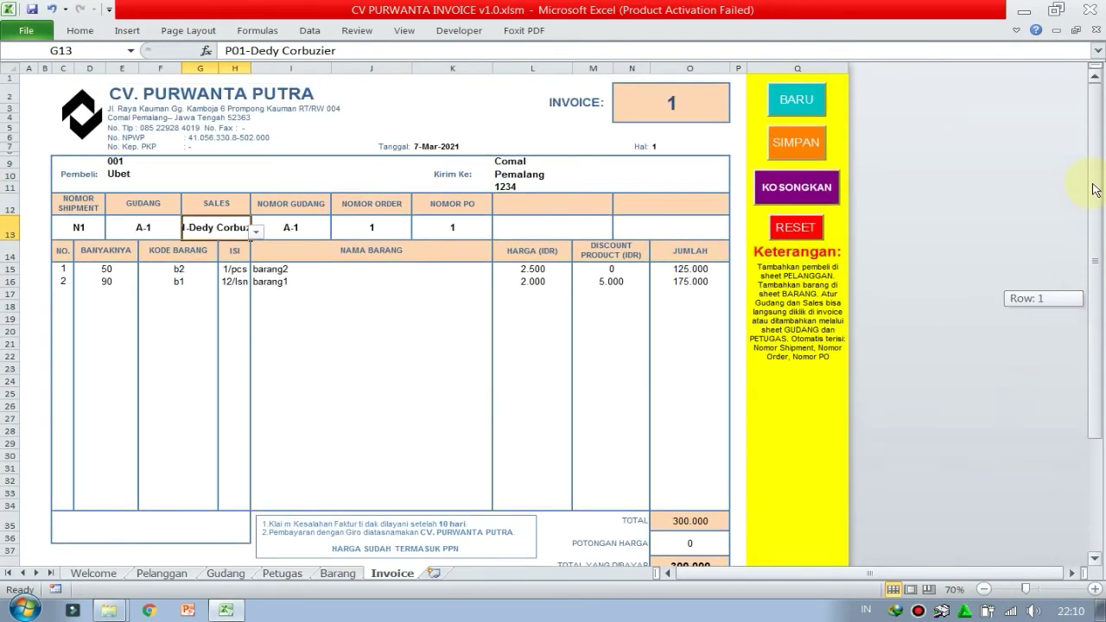
Check the choices offered for Gudang, Sales and Nomor Gudang on the invoice, and look at the warehouse record on the Gudang sheet.
left_click(144, 228)
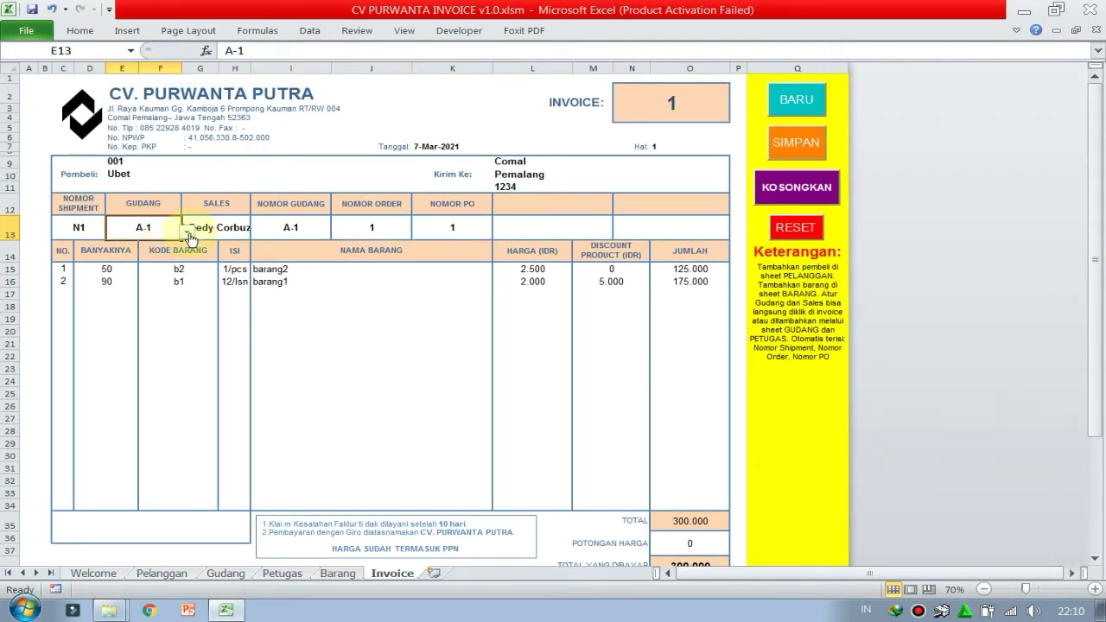
left_click(186, 231)
left_click(161, 230)
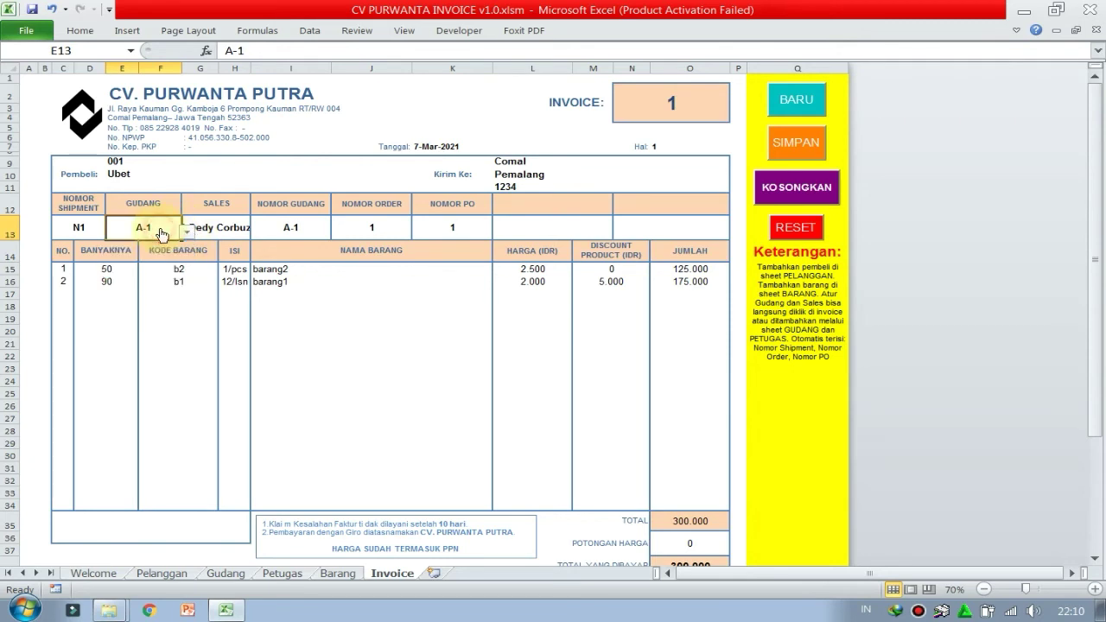
left_click(234, 228)
left_click(256, 233)
left_click(291, 228)
left_click(336, 231)
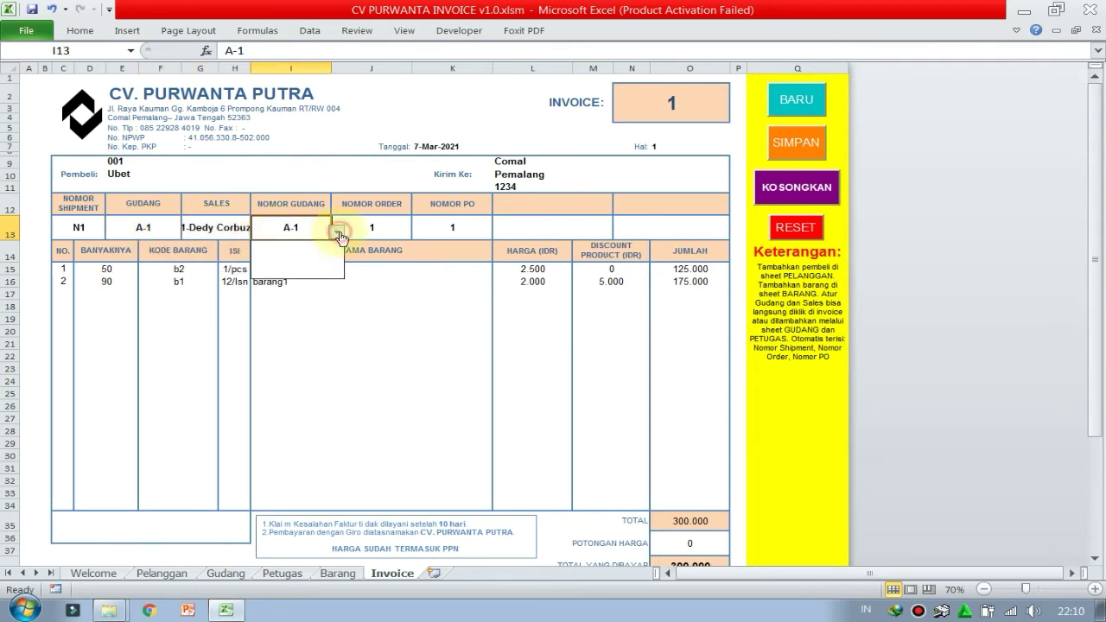
left_click(336, 232)
left_click(225, 573)
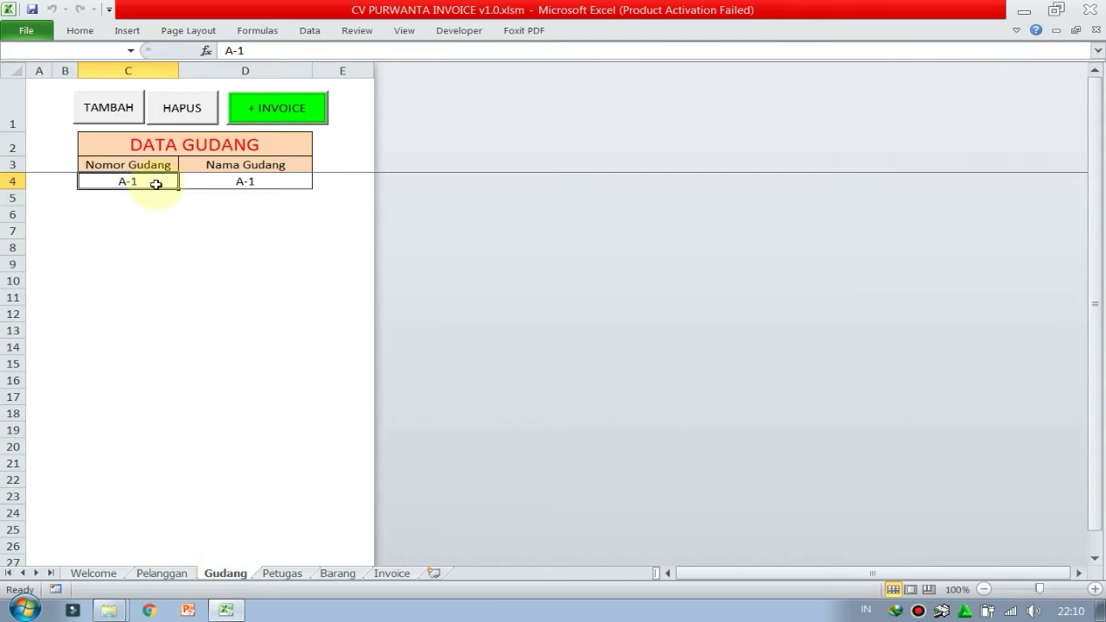
left_click(391, 573)
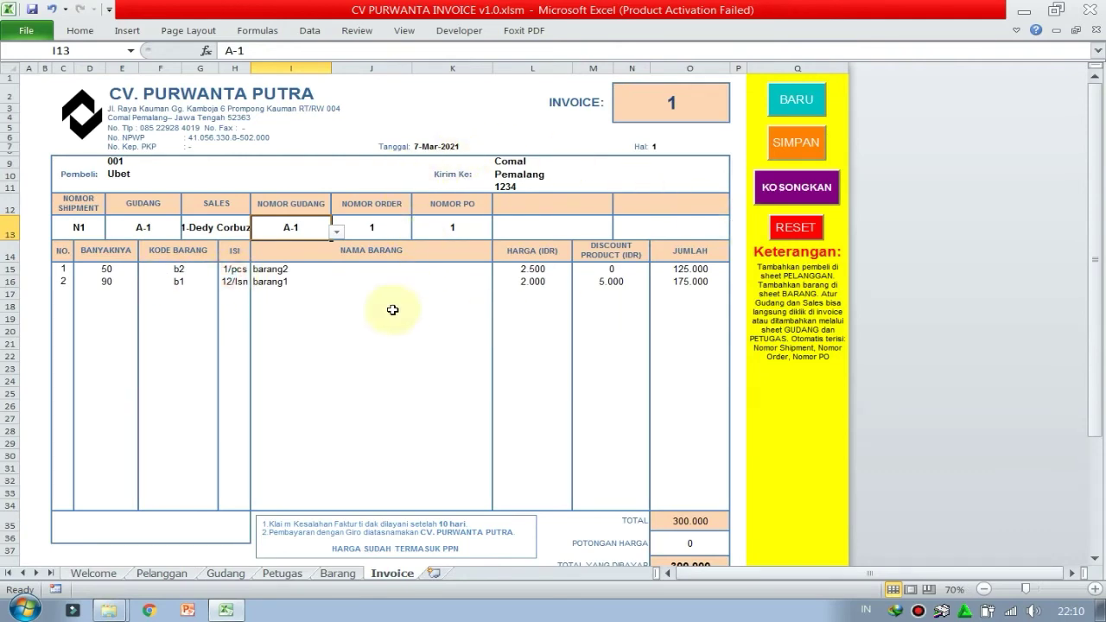
Set the invoice's price reduction (Potongan Harga) to 20000.
left_click_drag(1096, 261, 1095, 292)
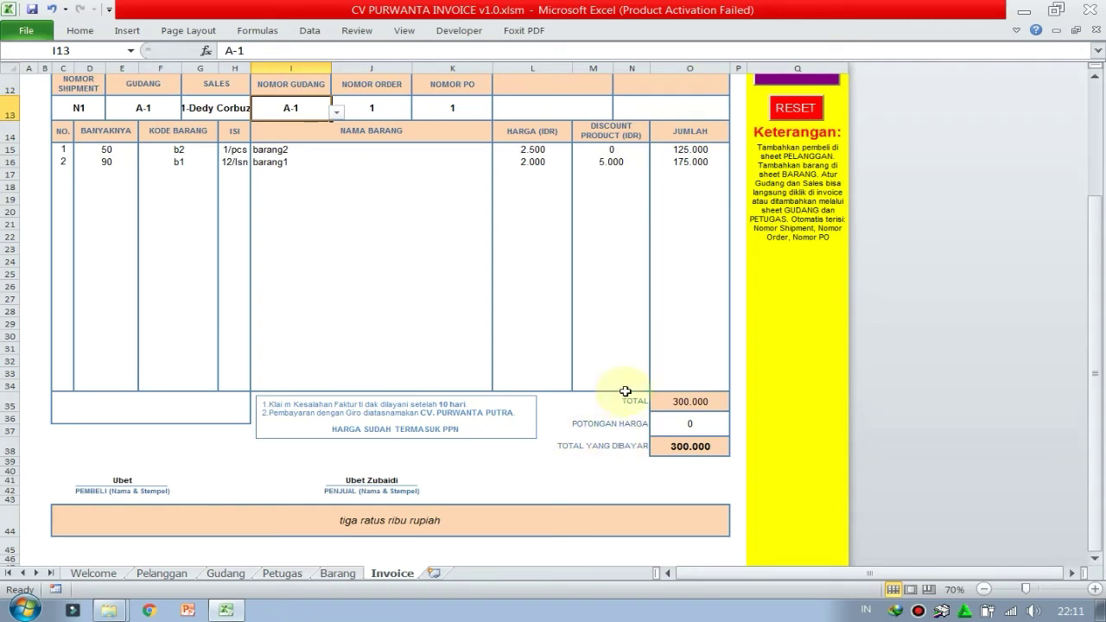
left_click(683, 424)
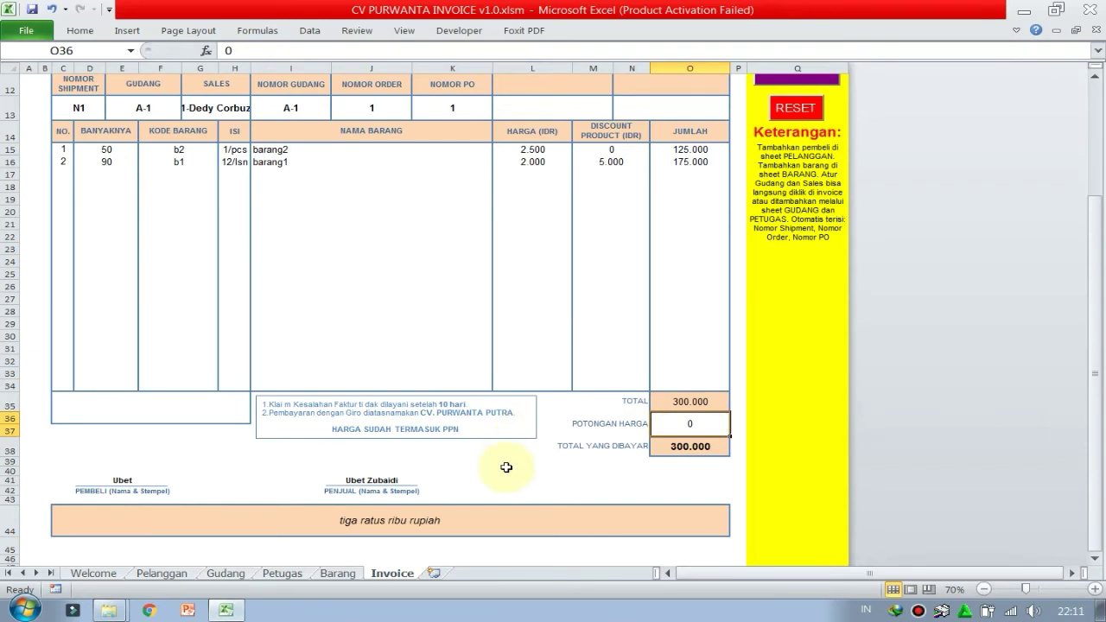
type("20000")
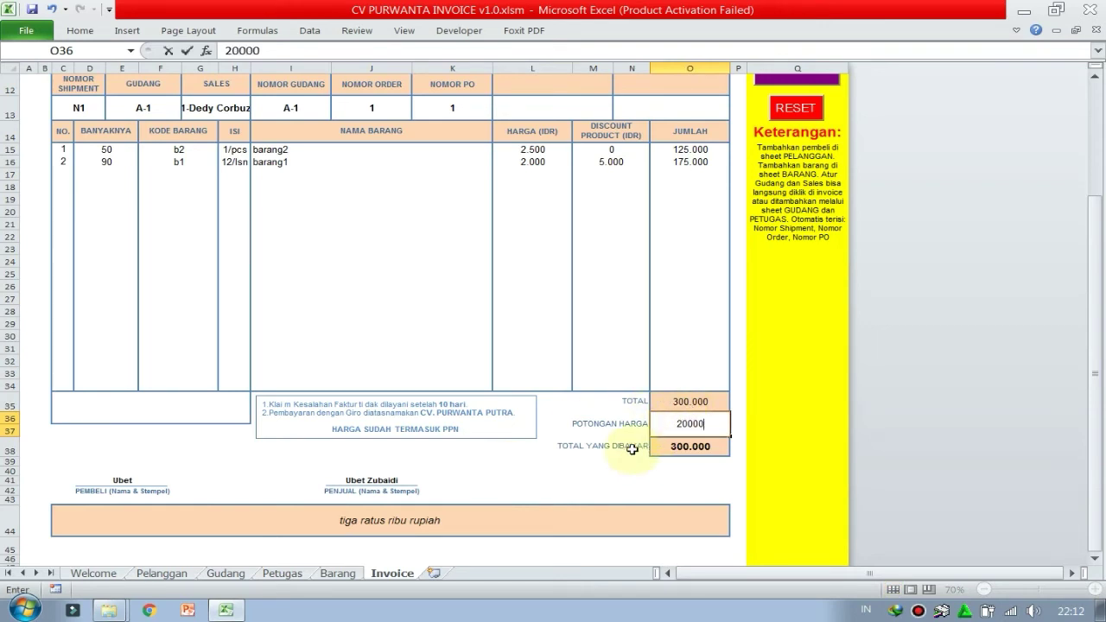
key("Return")
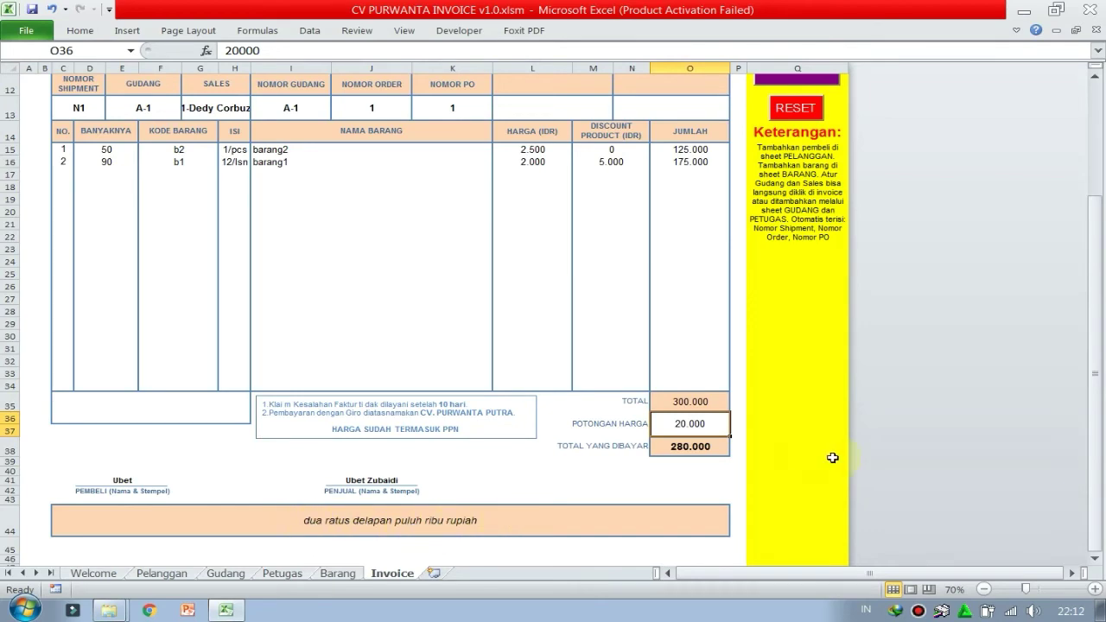
Save the finished invoice with the sheet's save function and open the saved copy on sheet 1.
left_click_drag(1093, 393, 1093, 104)
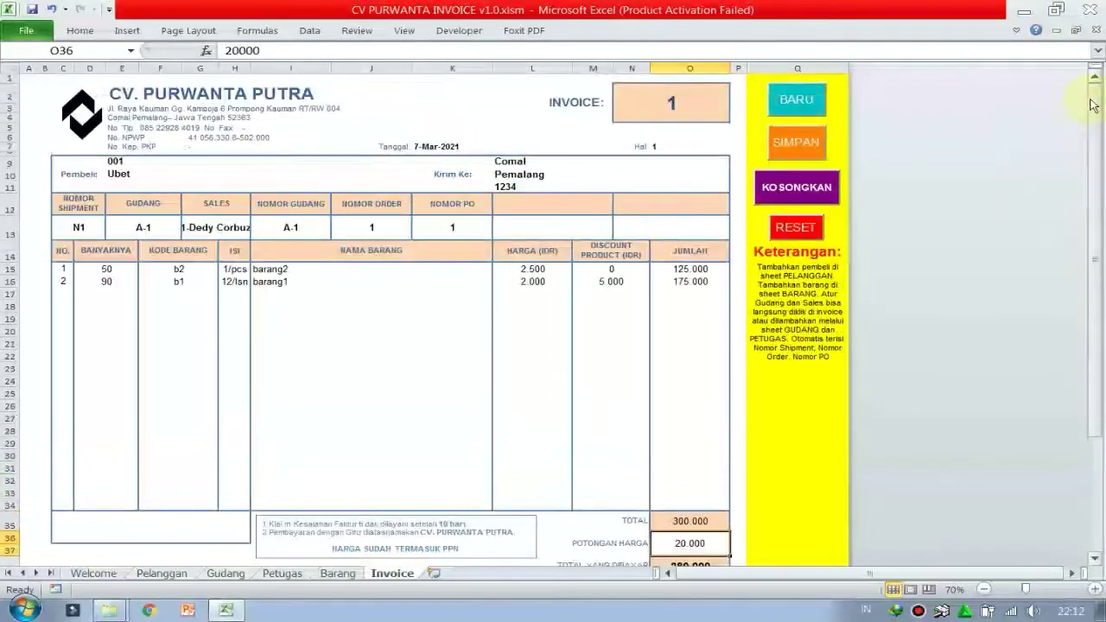
left_click(780, 146)
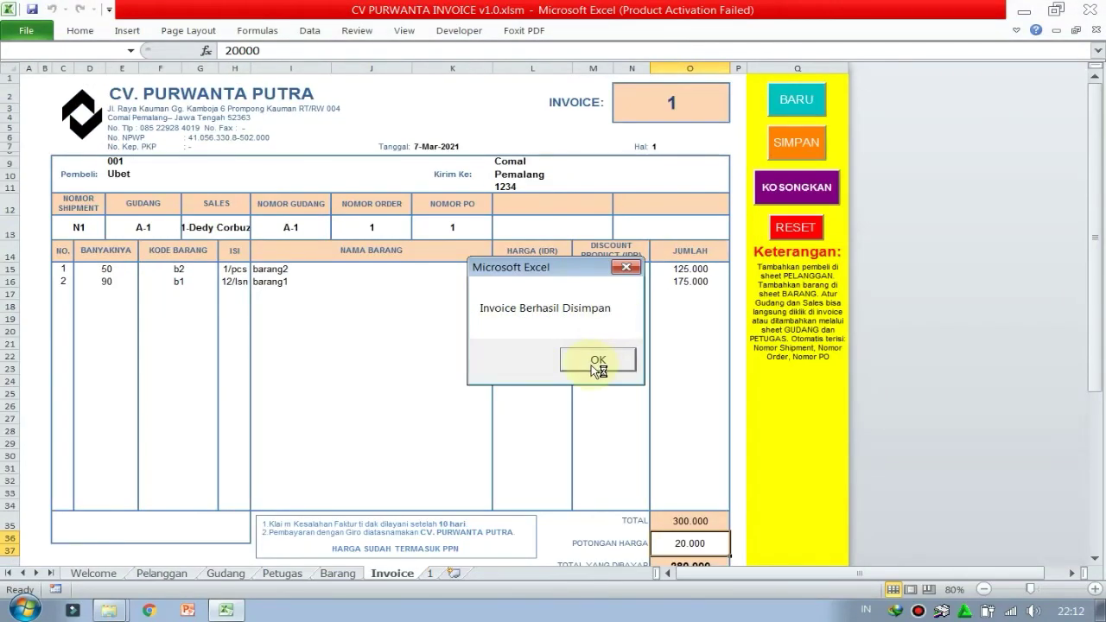
left_click(598, 360)
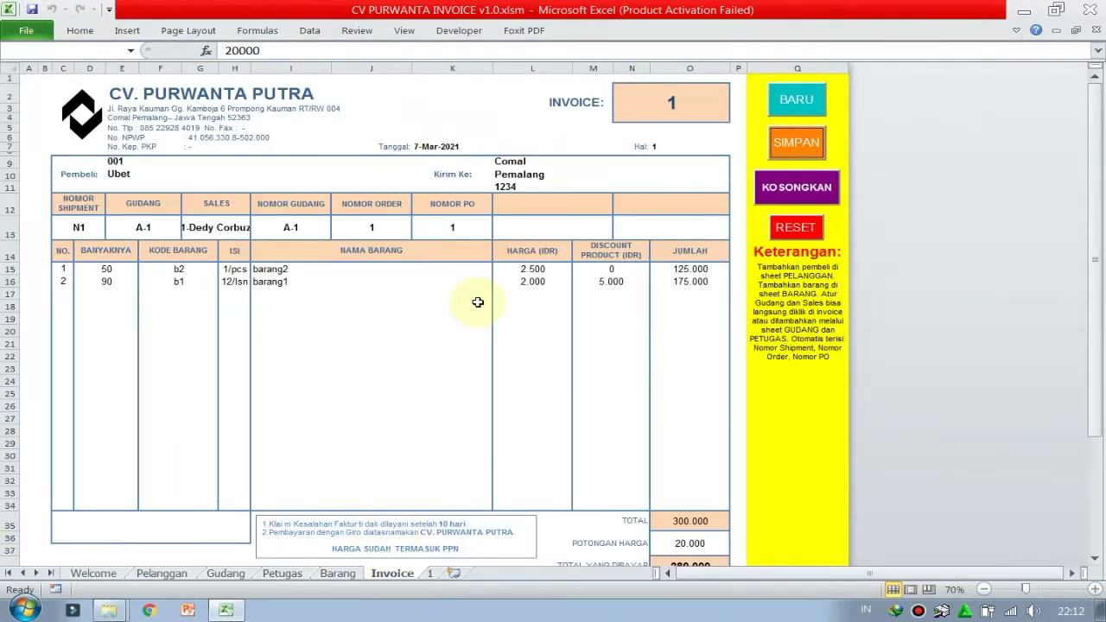
left_click(429, 573)
mouse_move(1093, 134)
left_mouse_down()
mouse_move(1089, 302)
mouse_move(1100, 257)
mouse_move(1091, 125)
left_mouse_up()
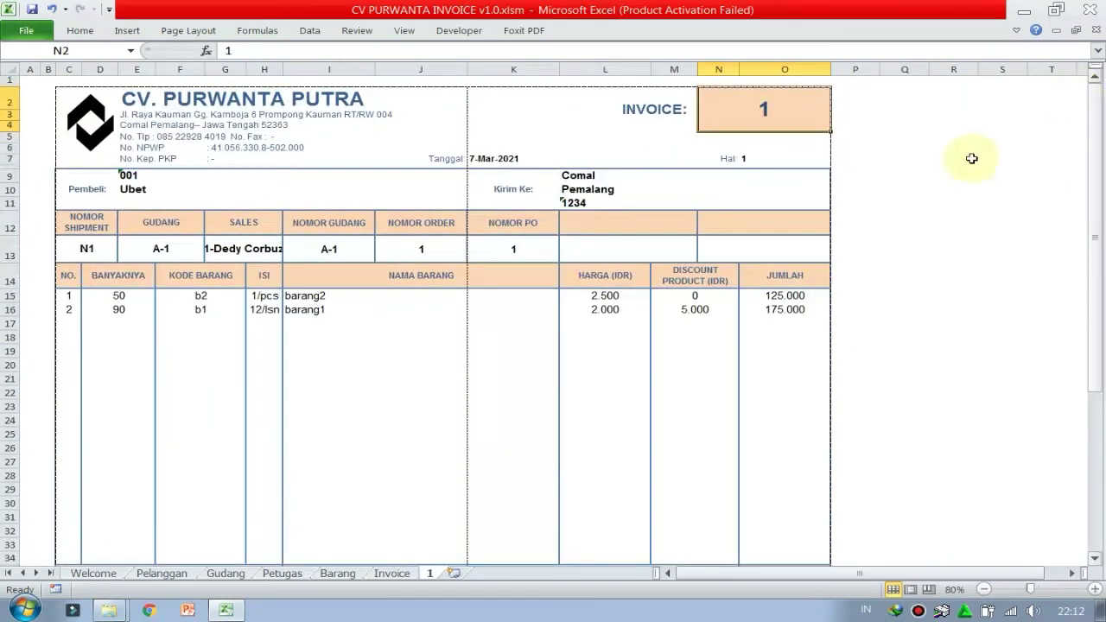
Try to save the invoice again from the Invoice sheet under the same invoice number.
left_click(399, 574)
left_click(795, 143)
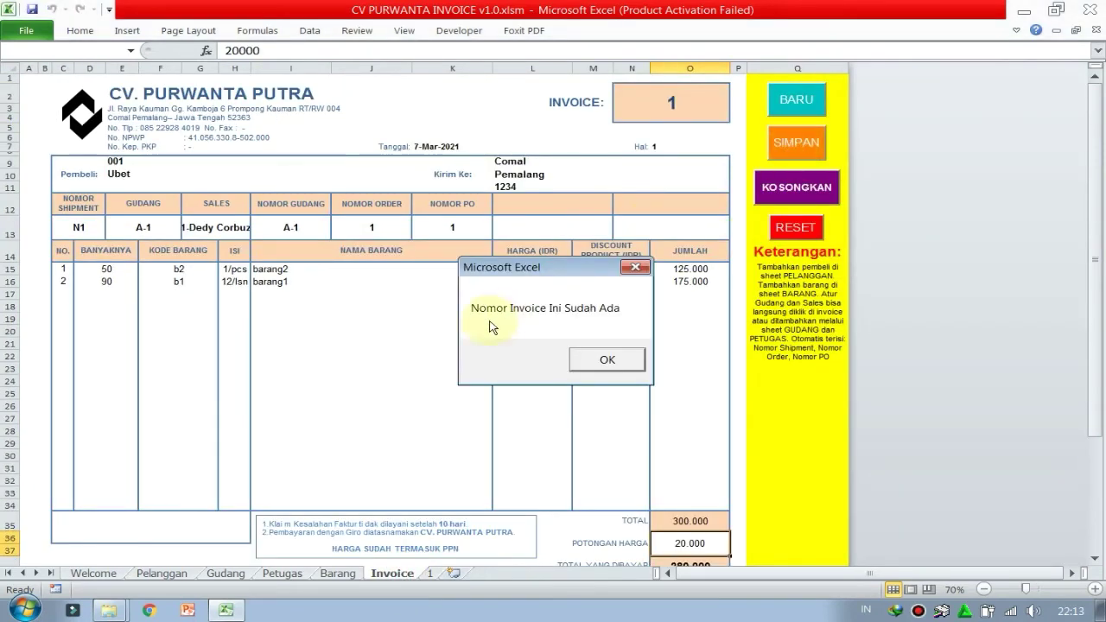
left_click(607, 361)
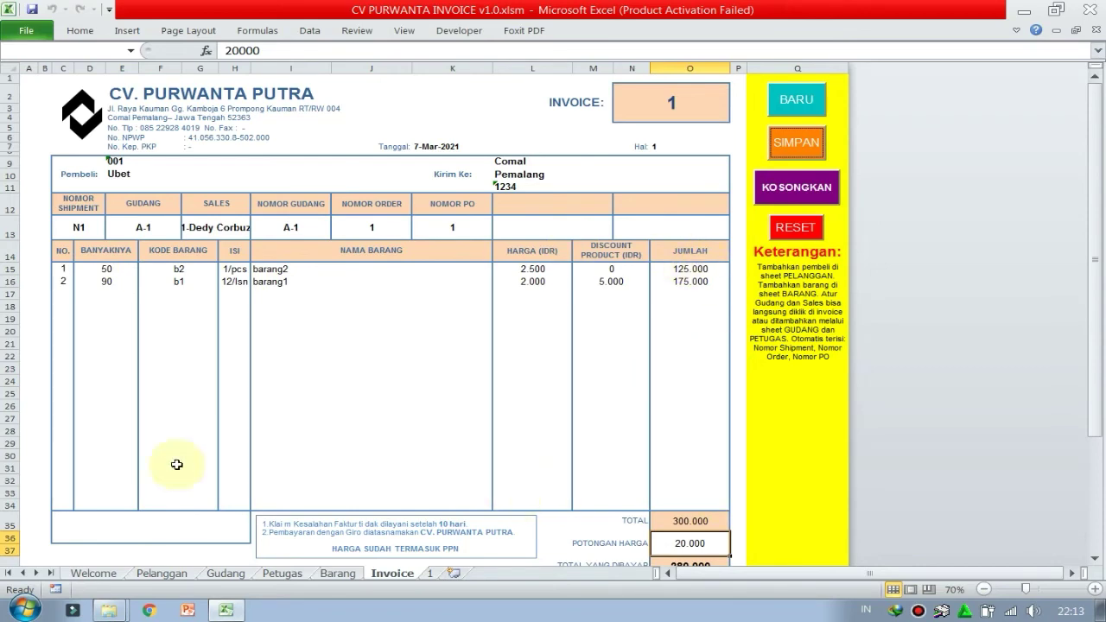
Empty all item lines from the invoice on the Invoice sheet, keeping the customer and header data.
left_click(796, 201)
left_click(607, 368)
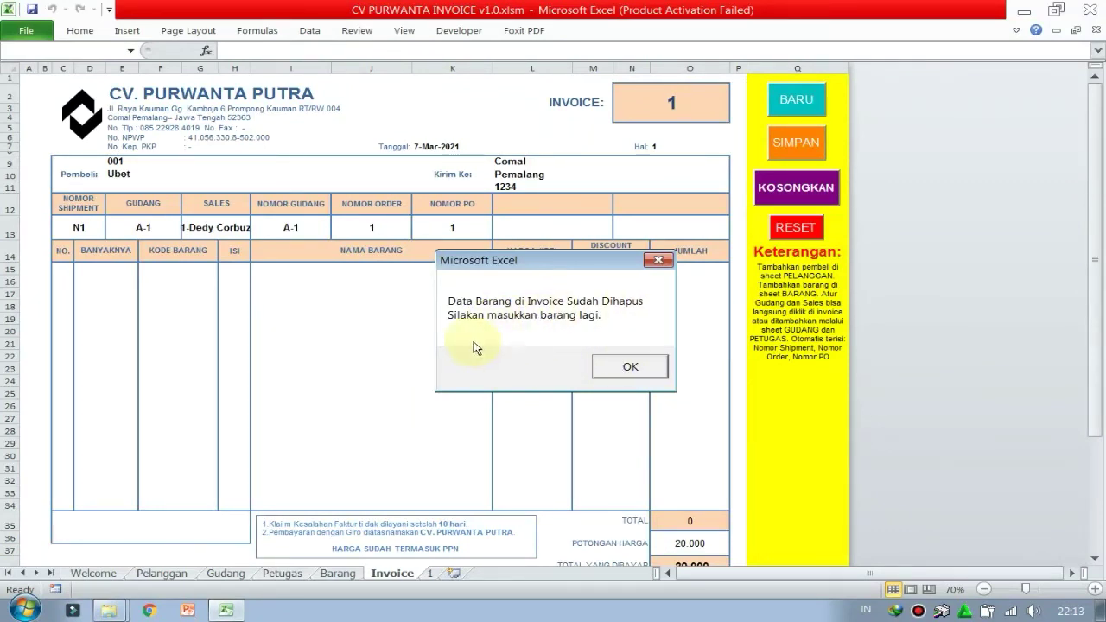
left_click(627, 366)
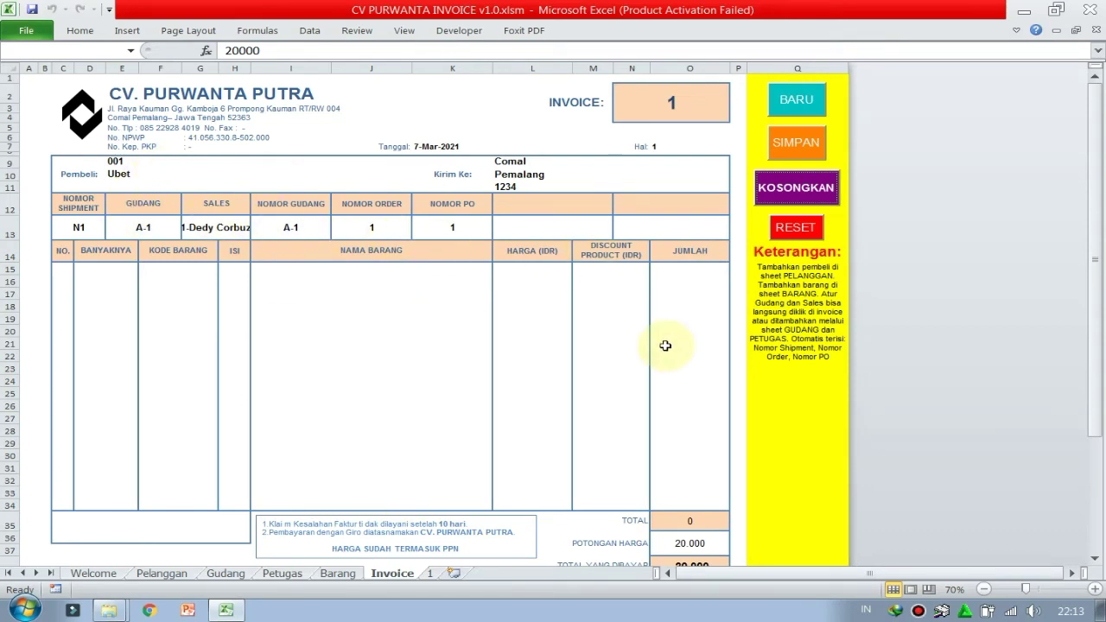
Set the emptied invoice's price reduction (Potongan Harga) to 0.
scroll(717, 397, "down", 3)
left_click(704, 461)
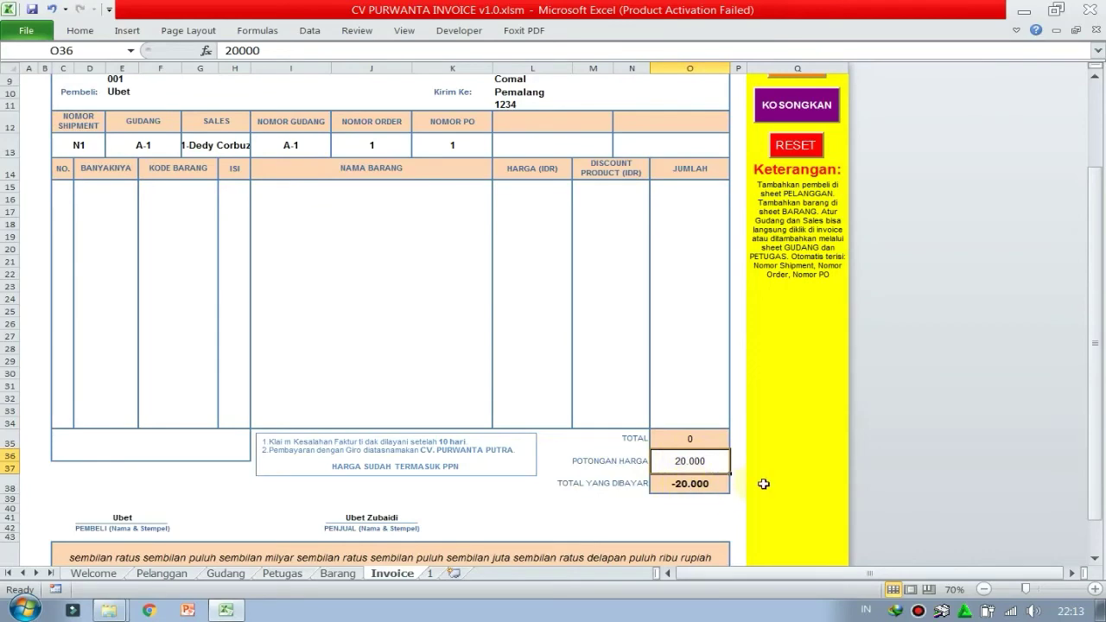
type("0")
left_click(673, 371)
left_click_drag(1094, 419, 1094, 328)
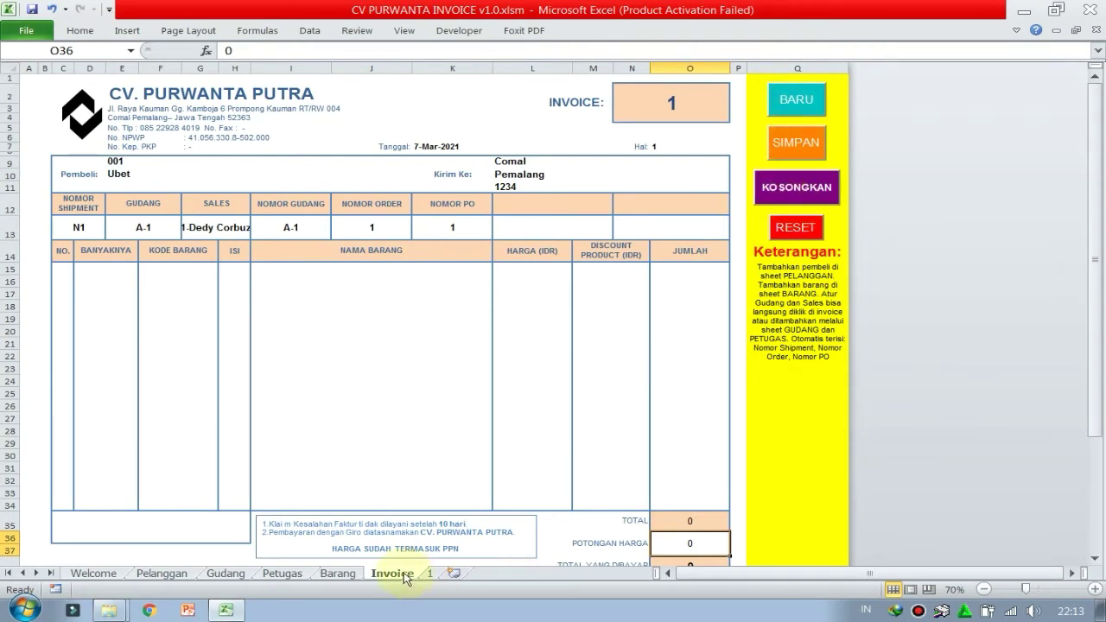
Review the saved invoice on sheet 1 and compare barang1's initial and current stock on the Barang sheet.
left_click(430, 573)
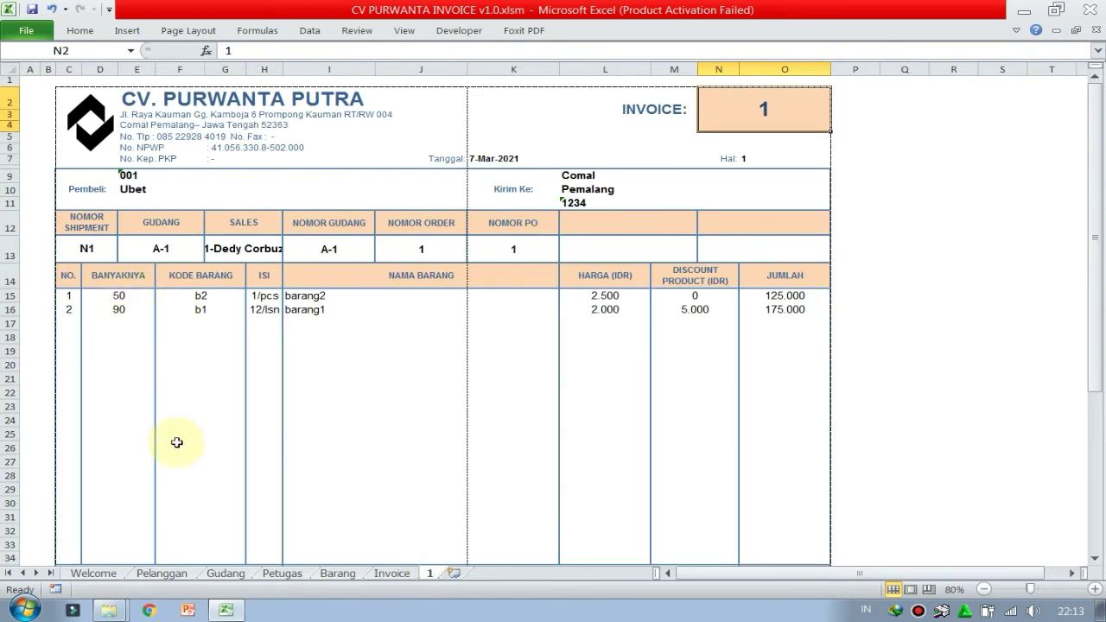
left_click(337, 572)
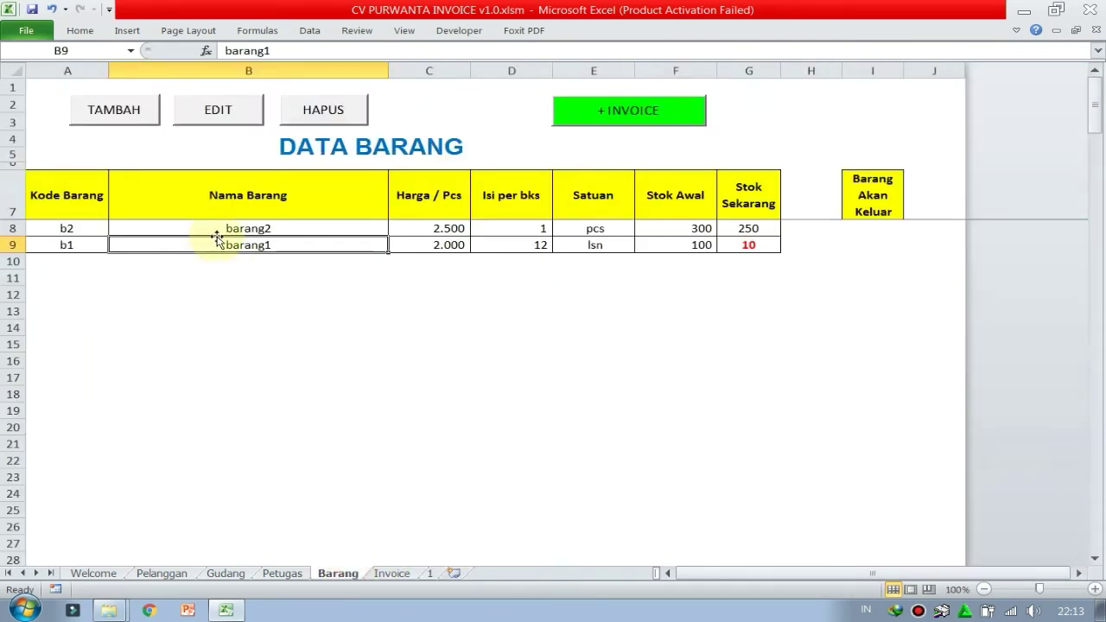
left_click(877, 245)
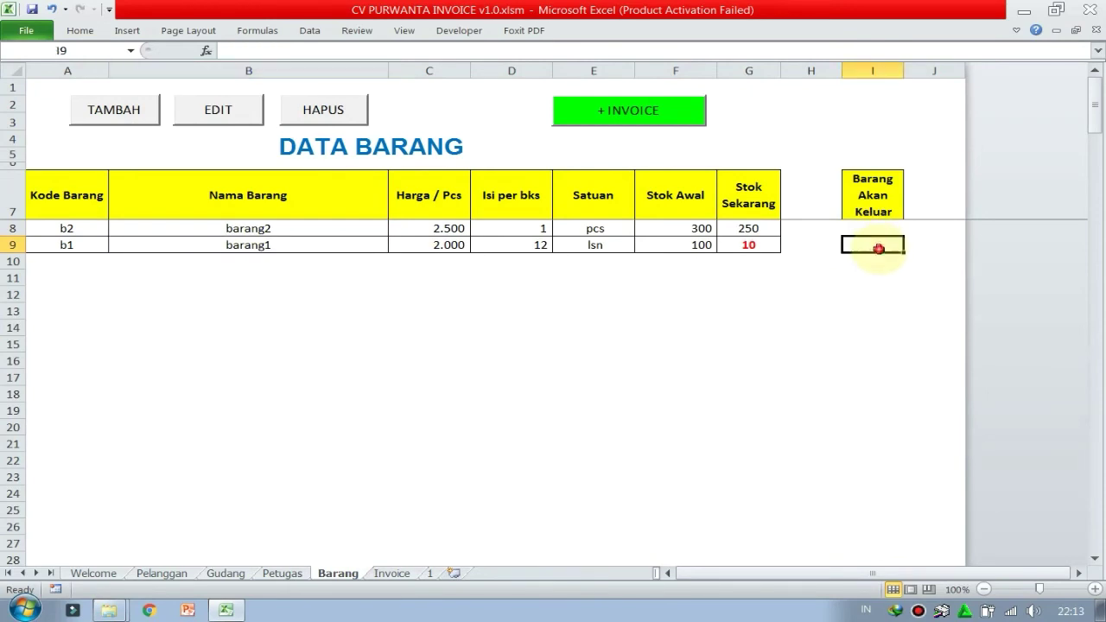
left_click(732, 246)
left_click(691, 247)
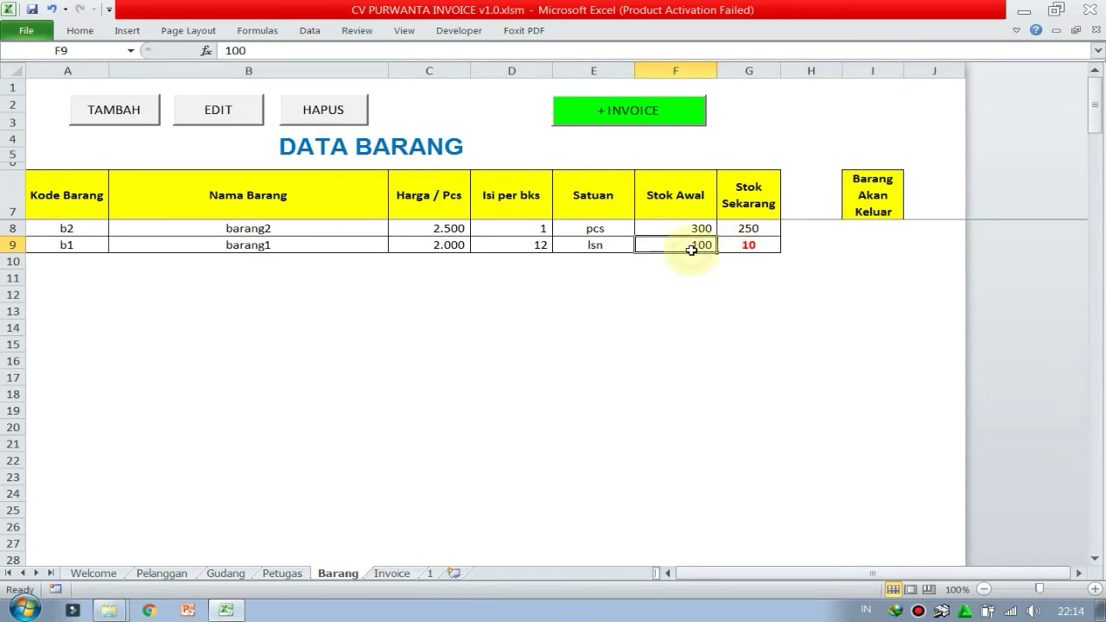
left_click(762, 246)
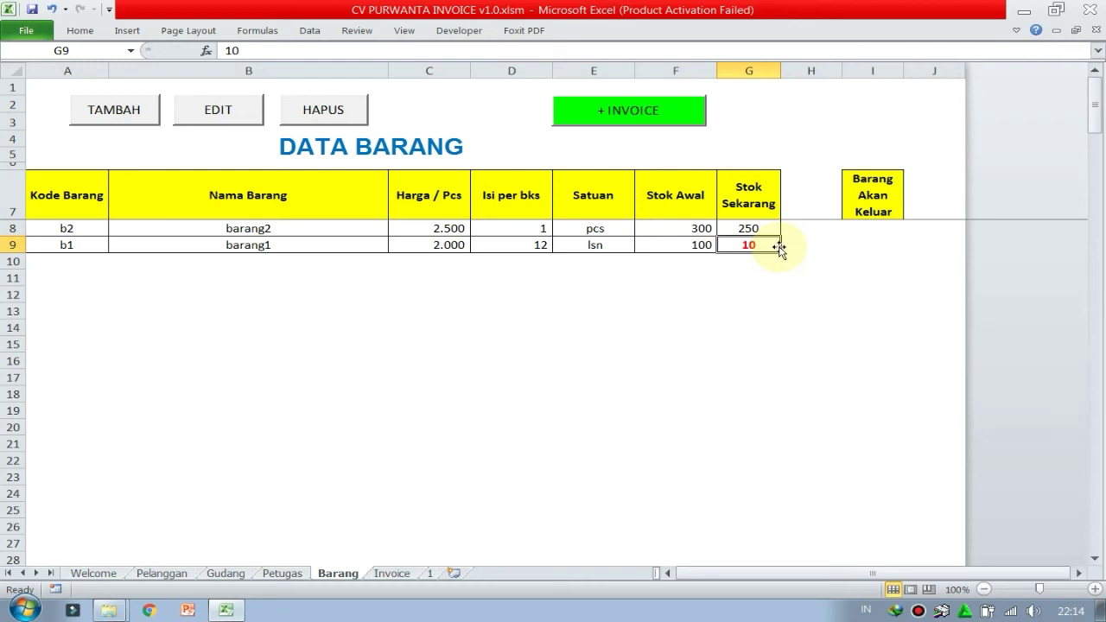
Check the item quantities on saved invoice sheet 1 against barang2's initial and current stock on the Barang sheet.
left_click(429, 572)
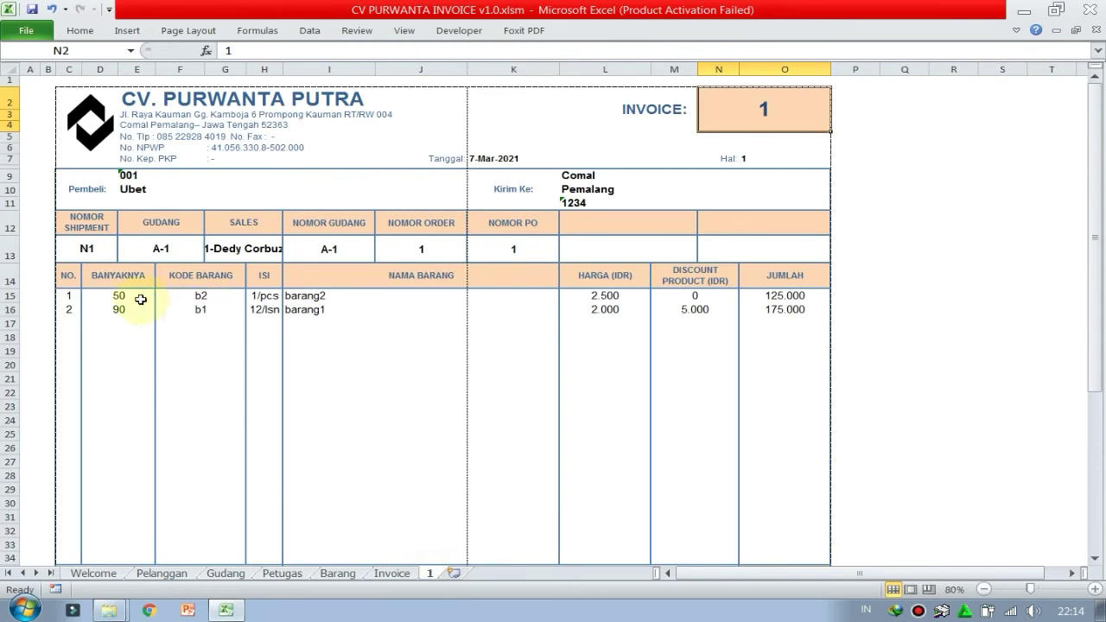
left_click(388, 573)
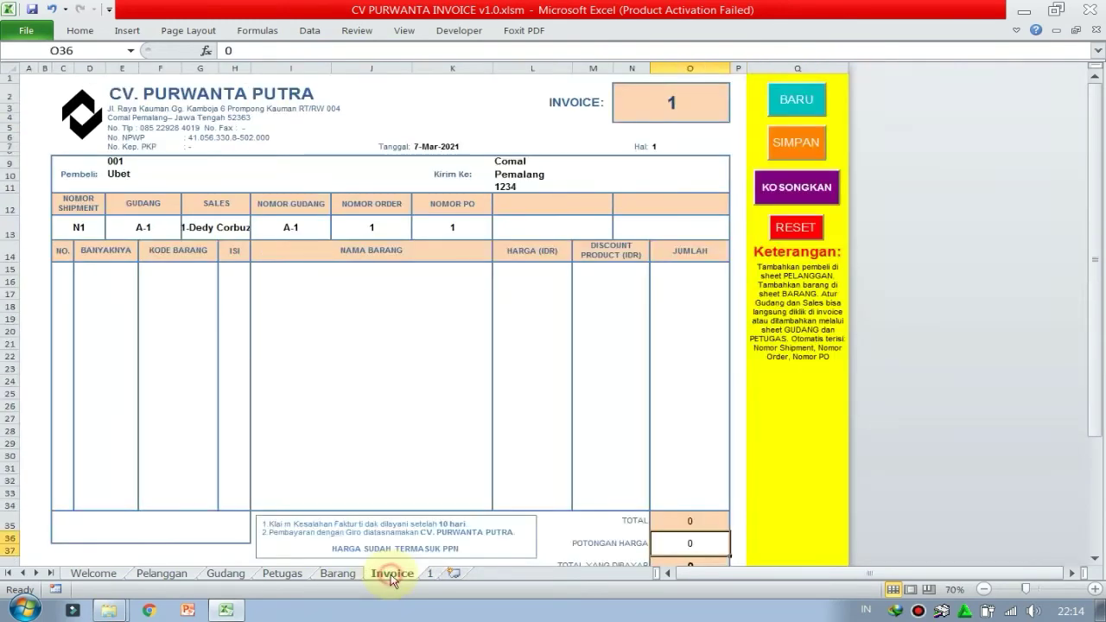
left_click(336, 574)
left_click(696, 228)
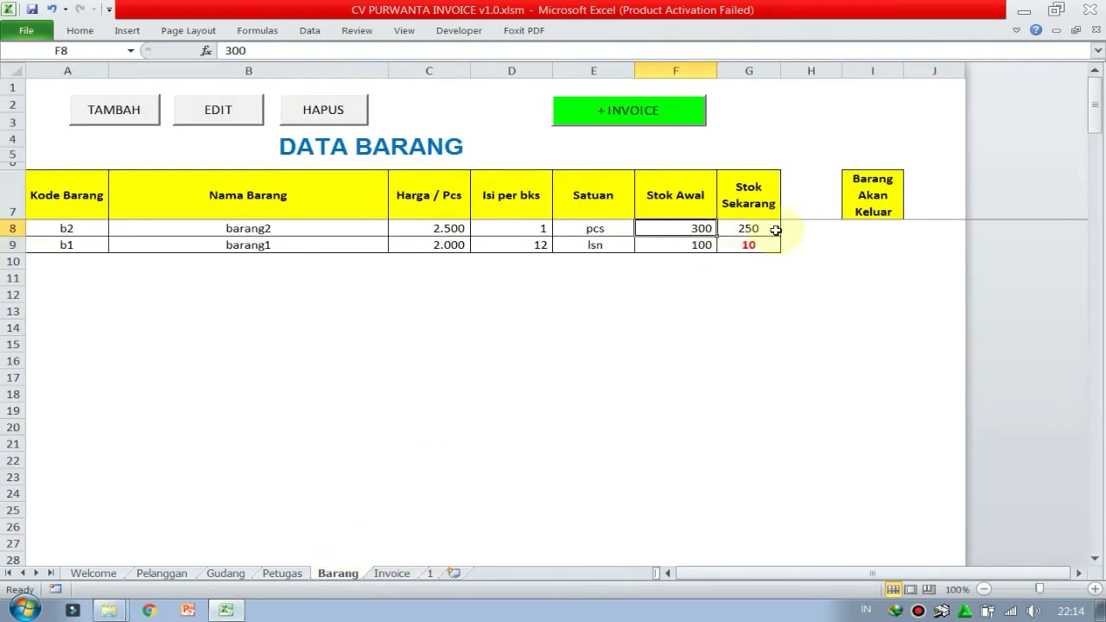
left_click(764, 229)
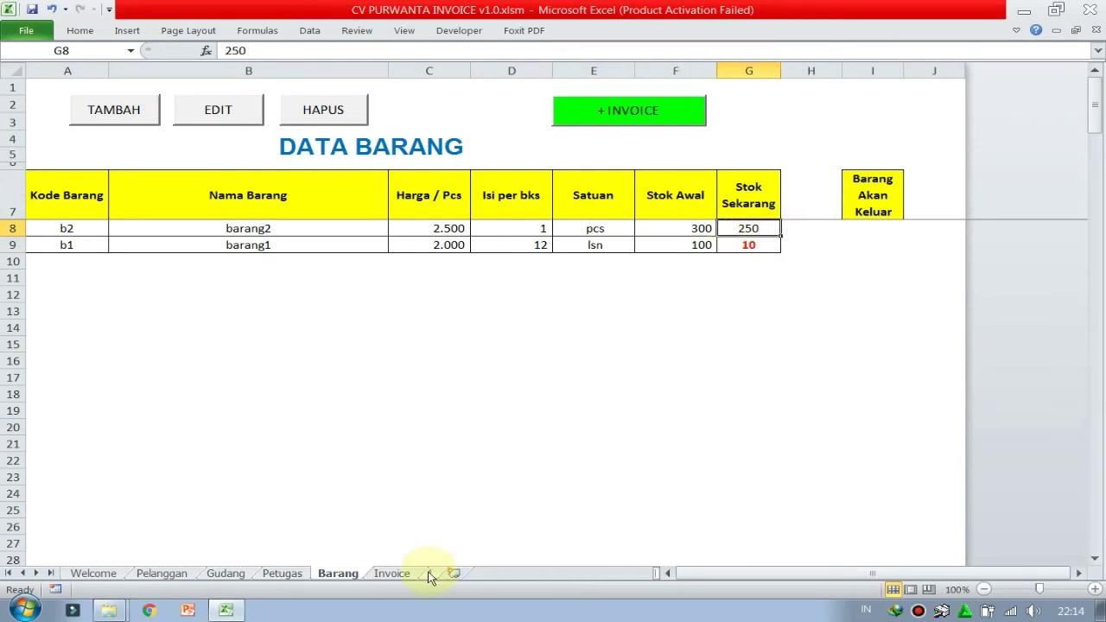
Start a new invoice on the Invoice sheet with its Baru function.
left_click(393, 574)
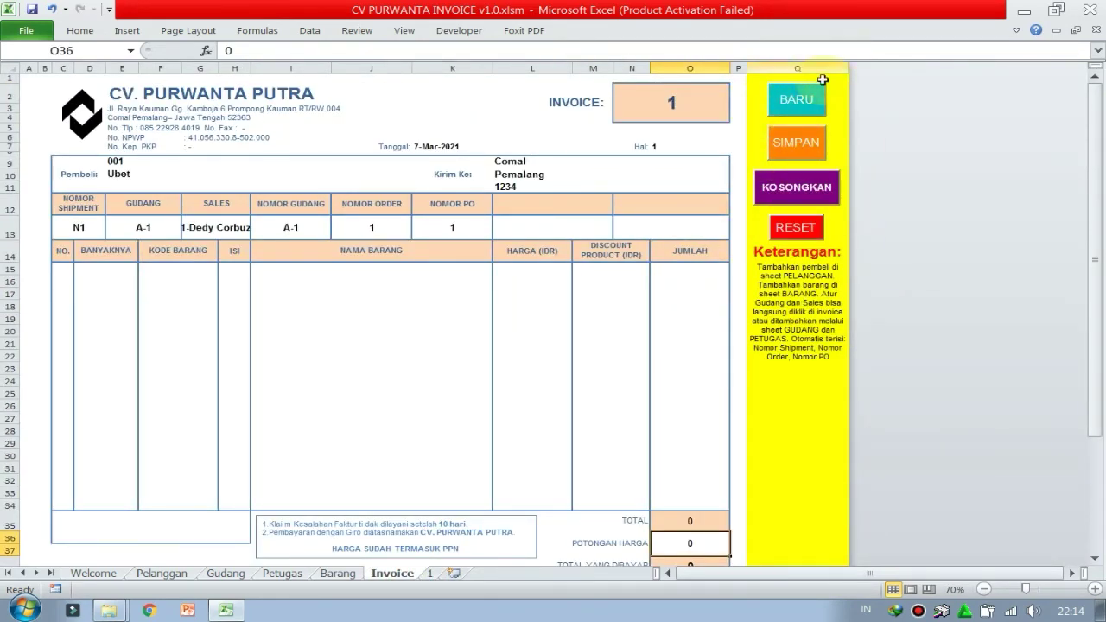
left_click(801, 114)
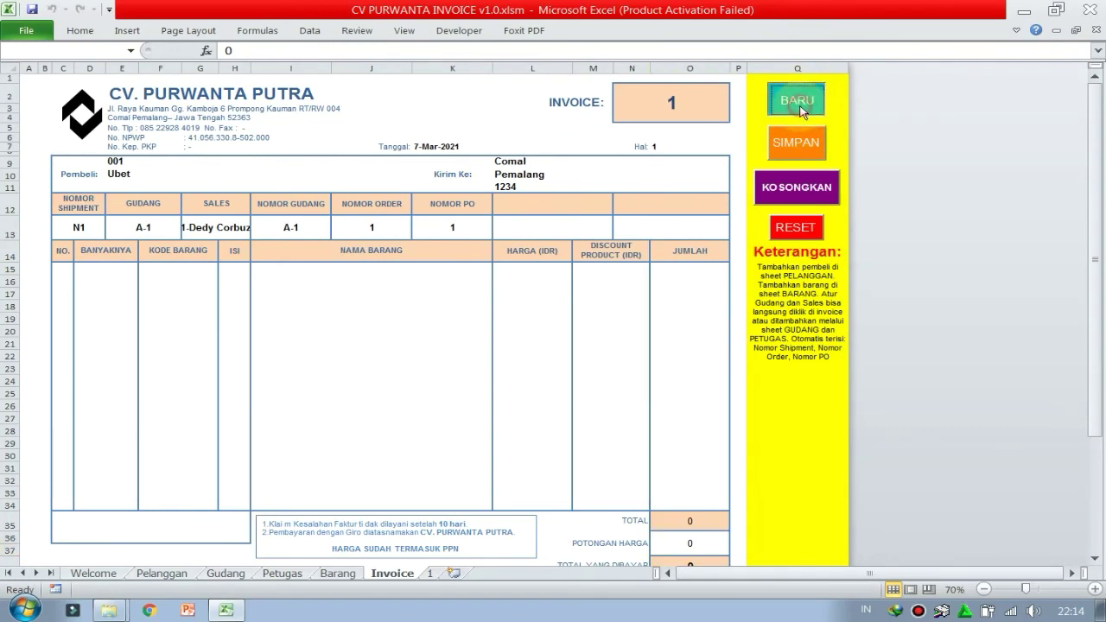